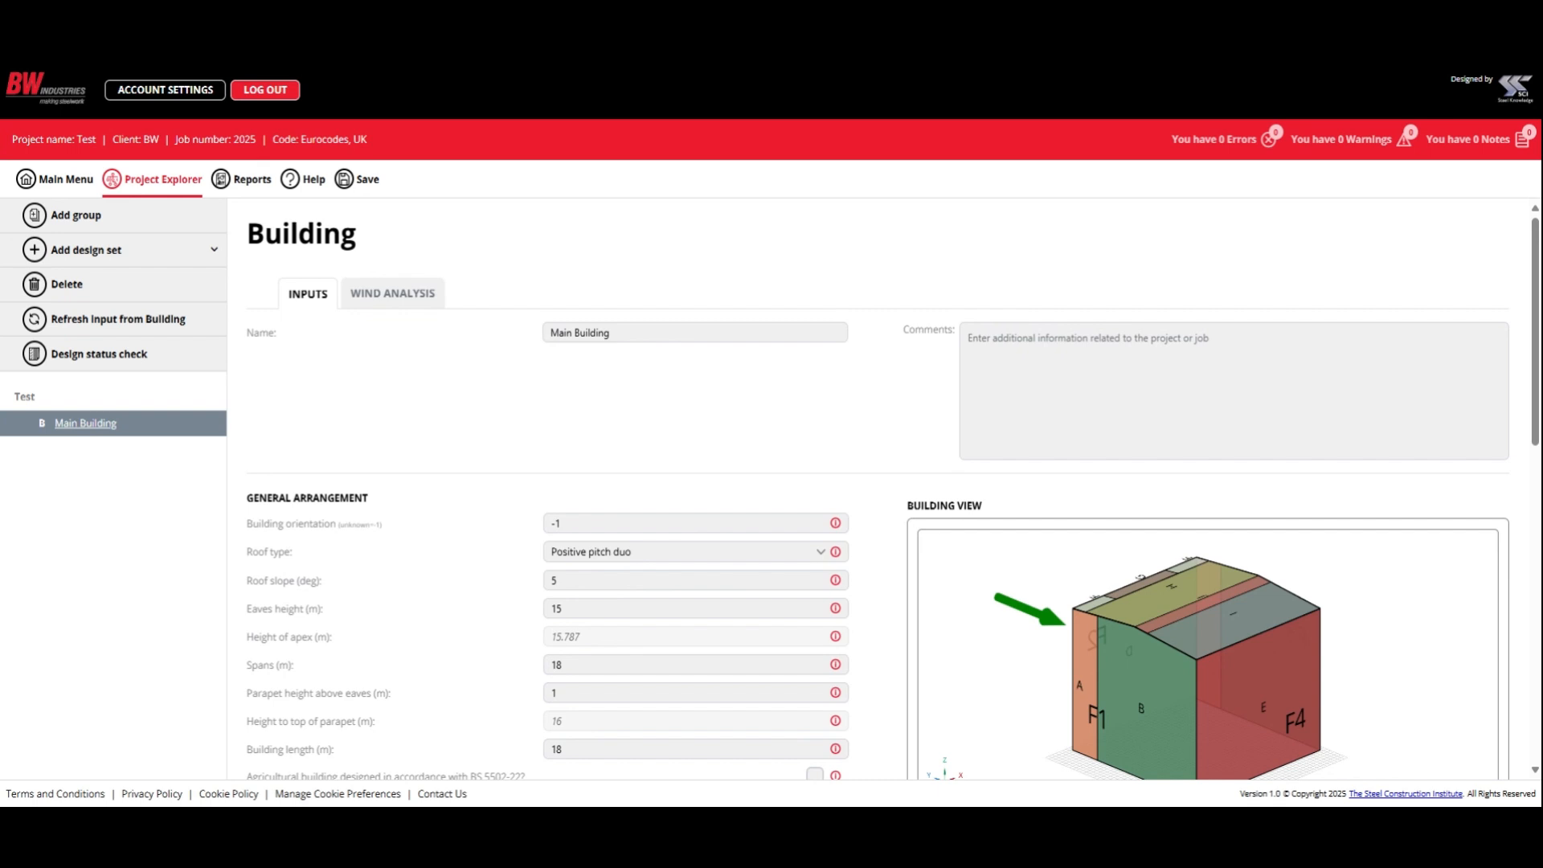
Add a second building to the Test project and name it Small Building.
left_click(34, 400)
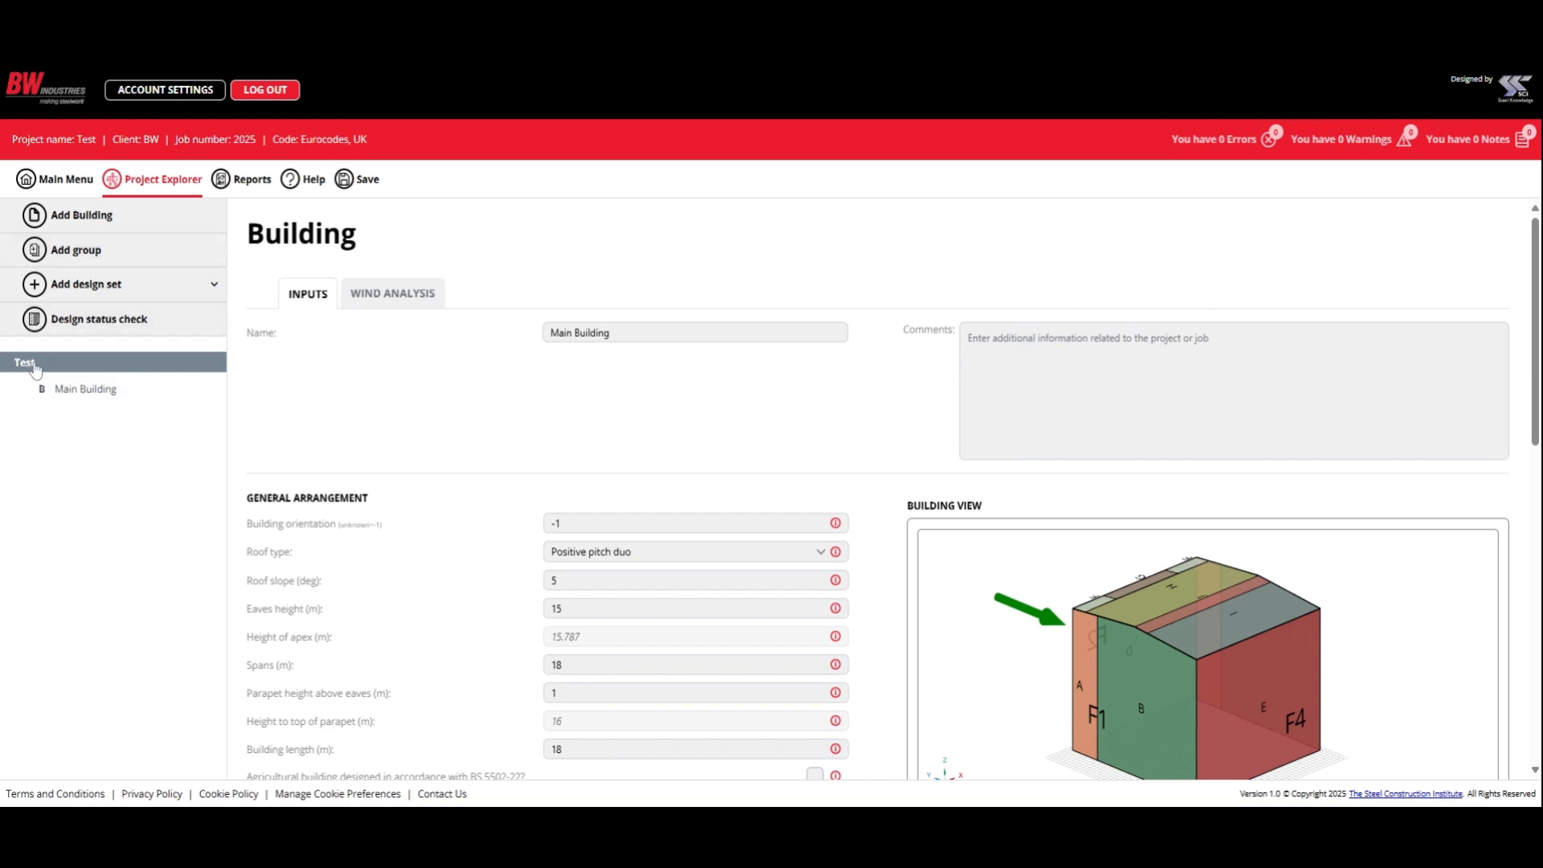
left_click(71, 217)
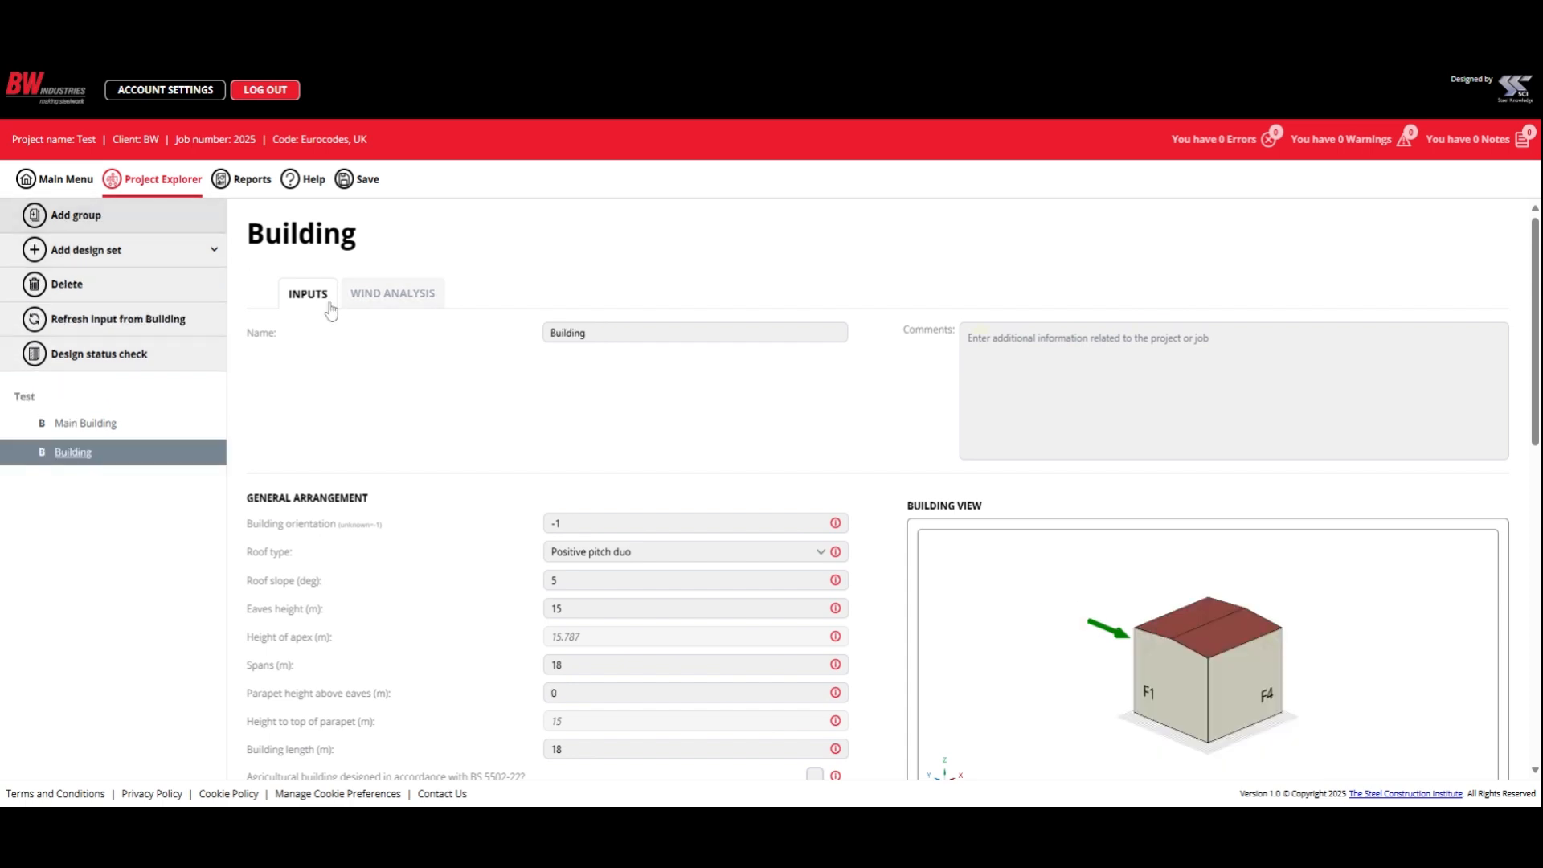
left_click(97, 422)
left_click(79, 454)
left_click(574, 333)
key("ctrl+a")
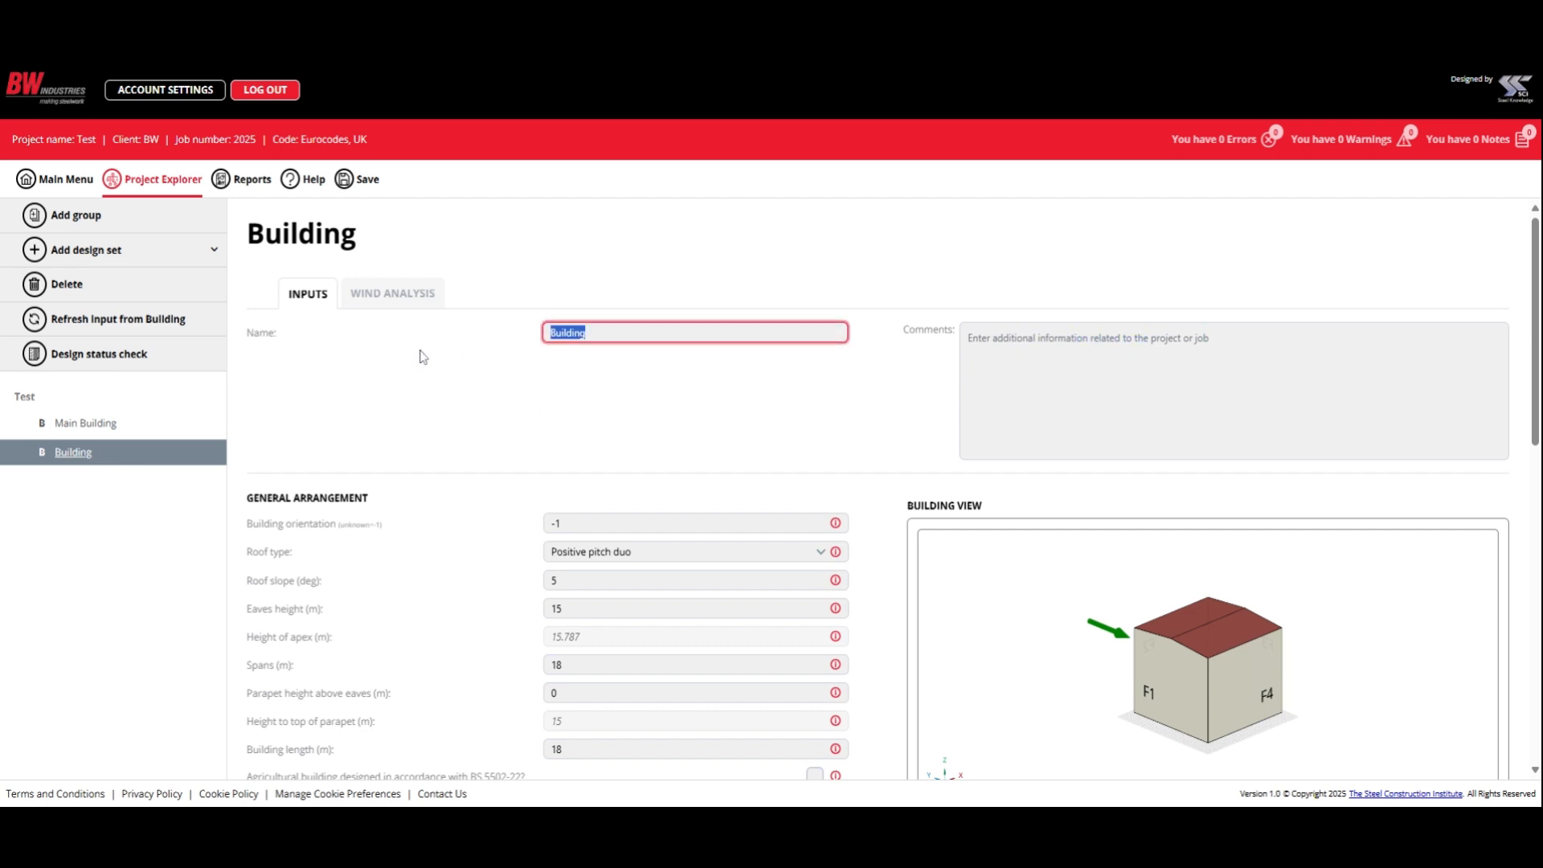
type("Small Bui")
left_click(72, 419)
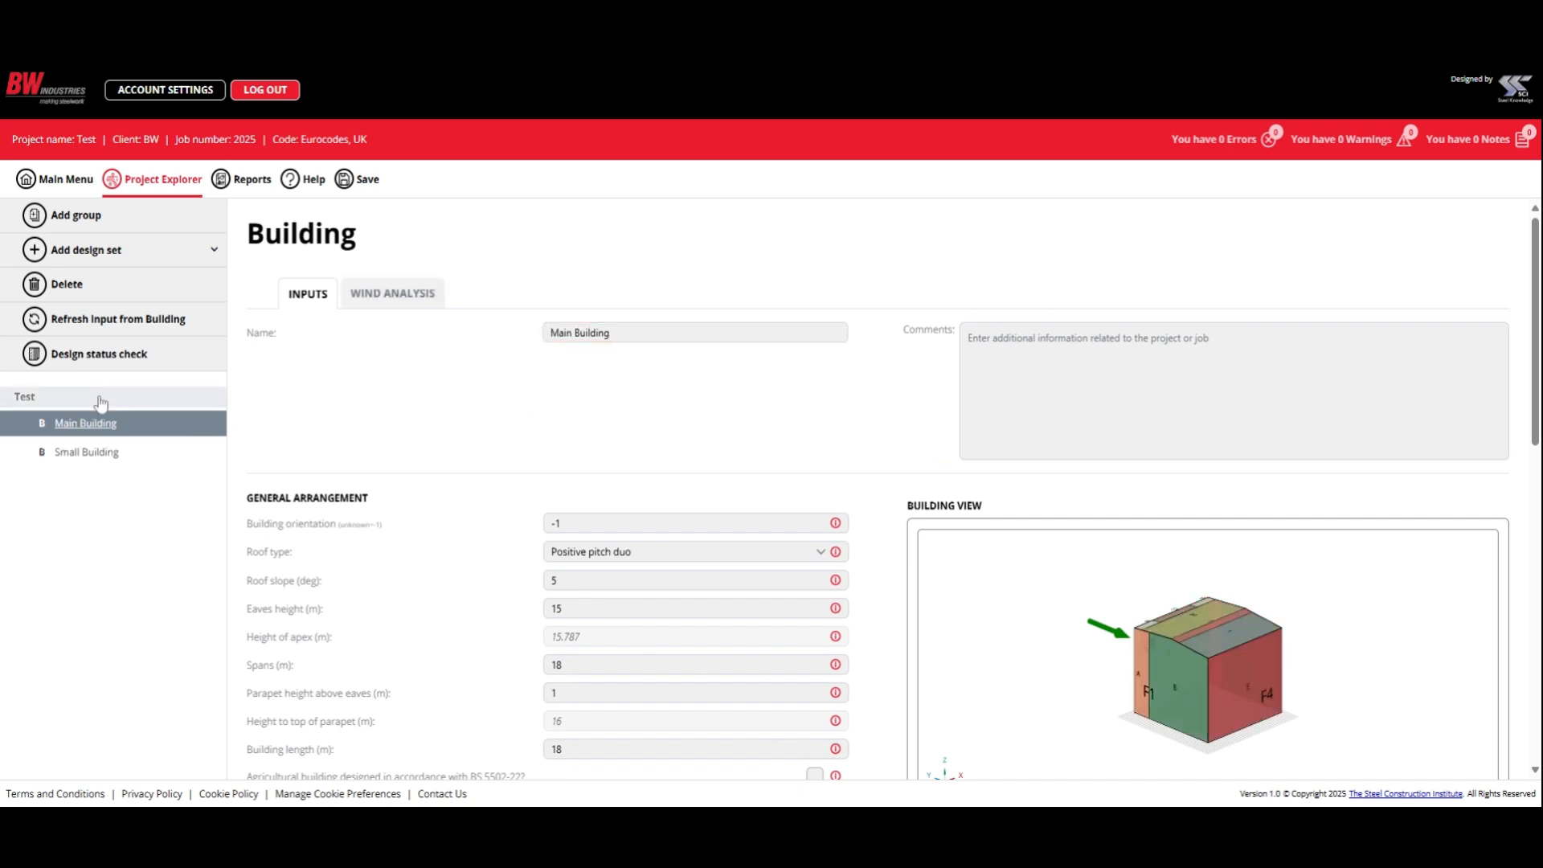
Add a purlin set to the Main Building.
left_click(53, 456)
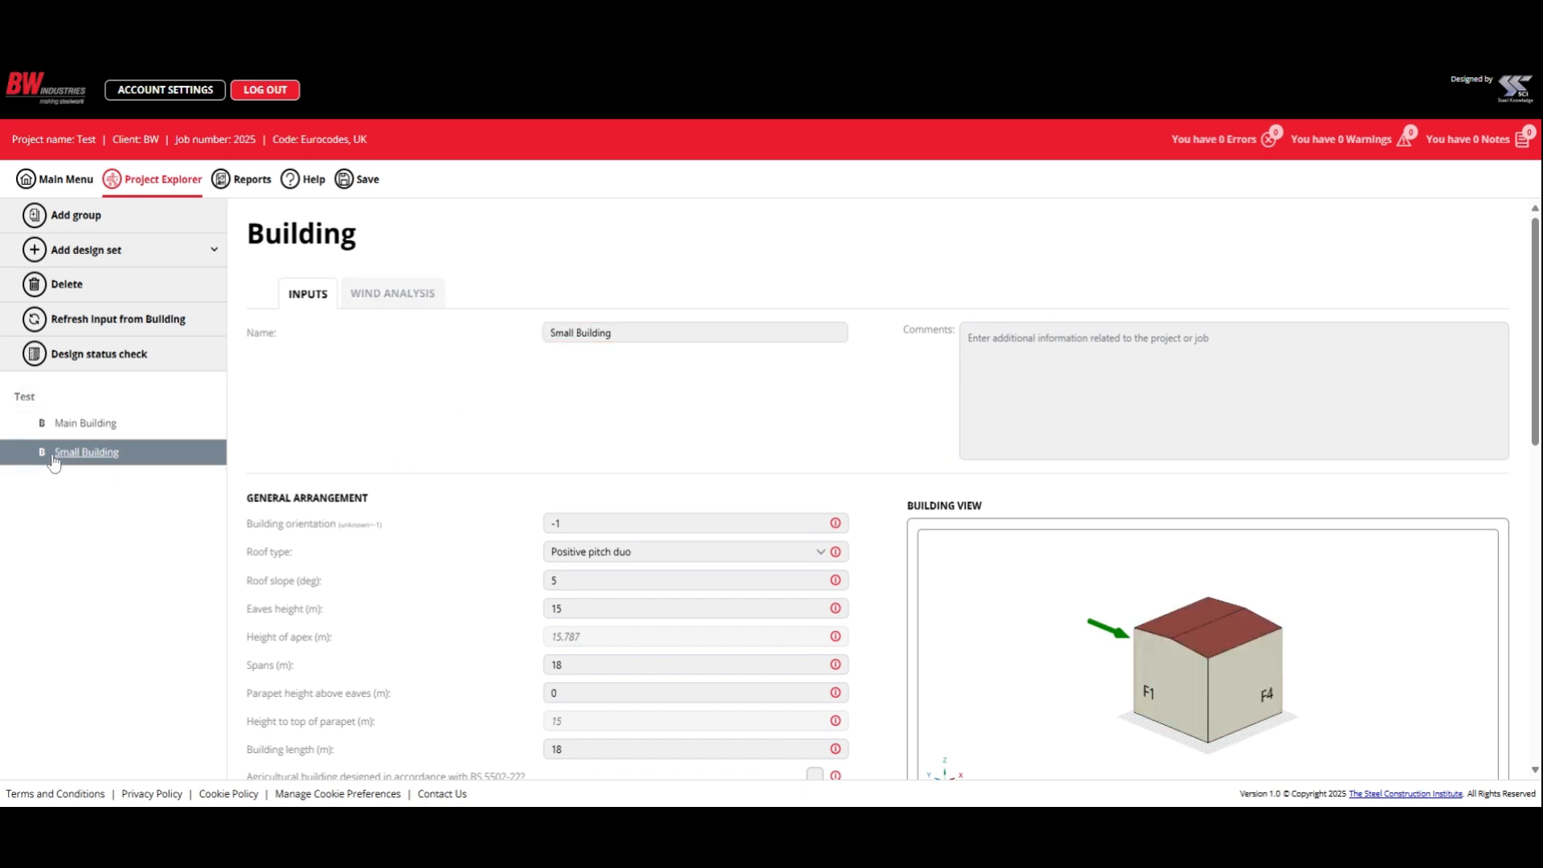
left_click(68, 424)
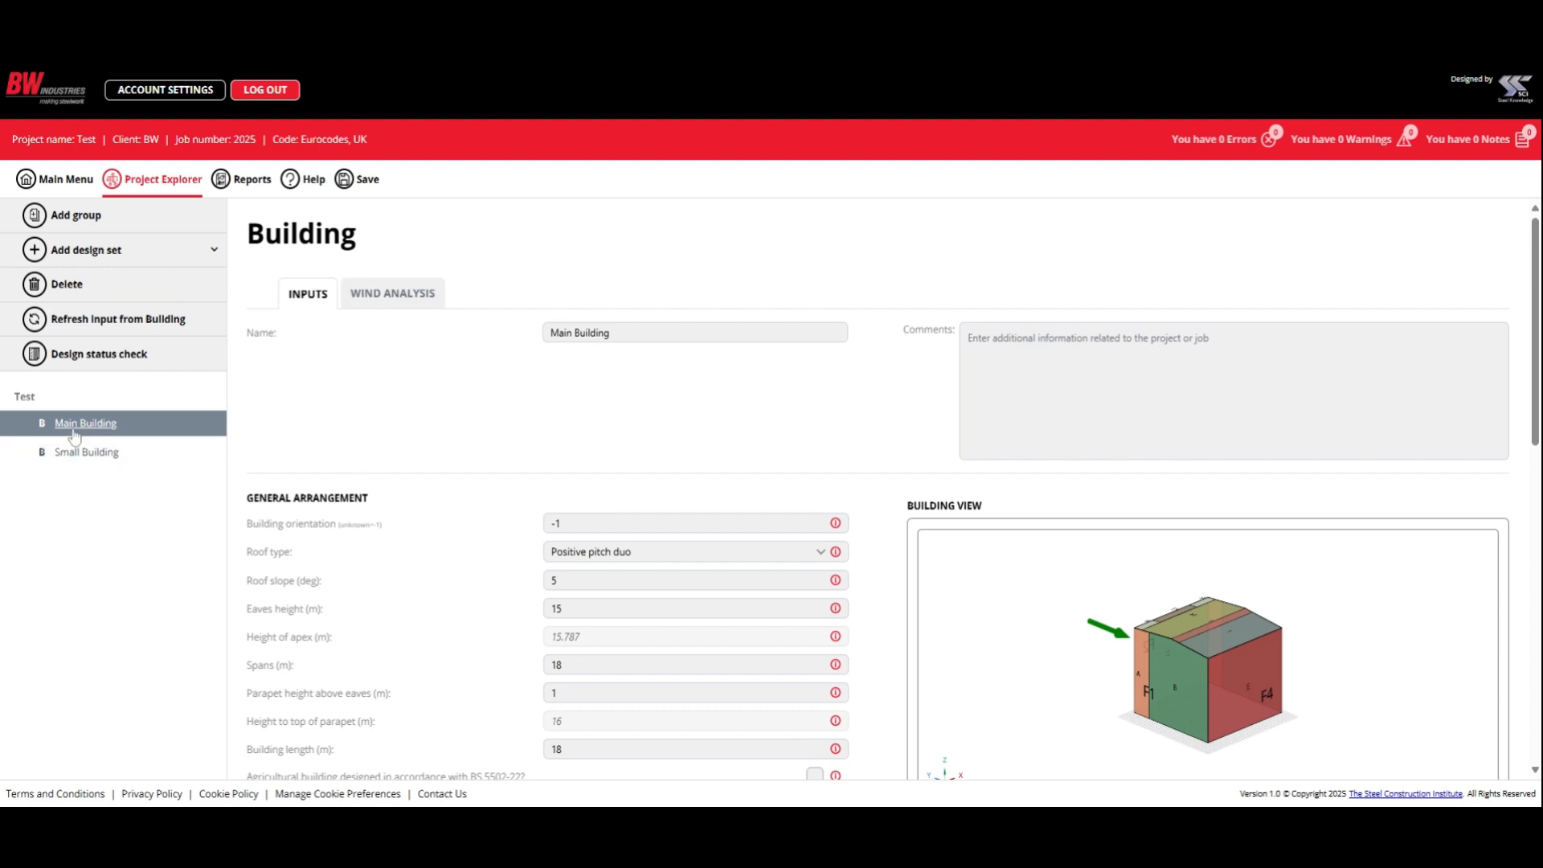
left_click(141, 259)
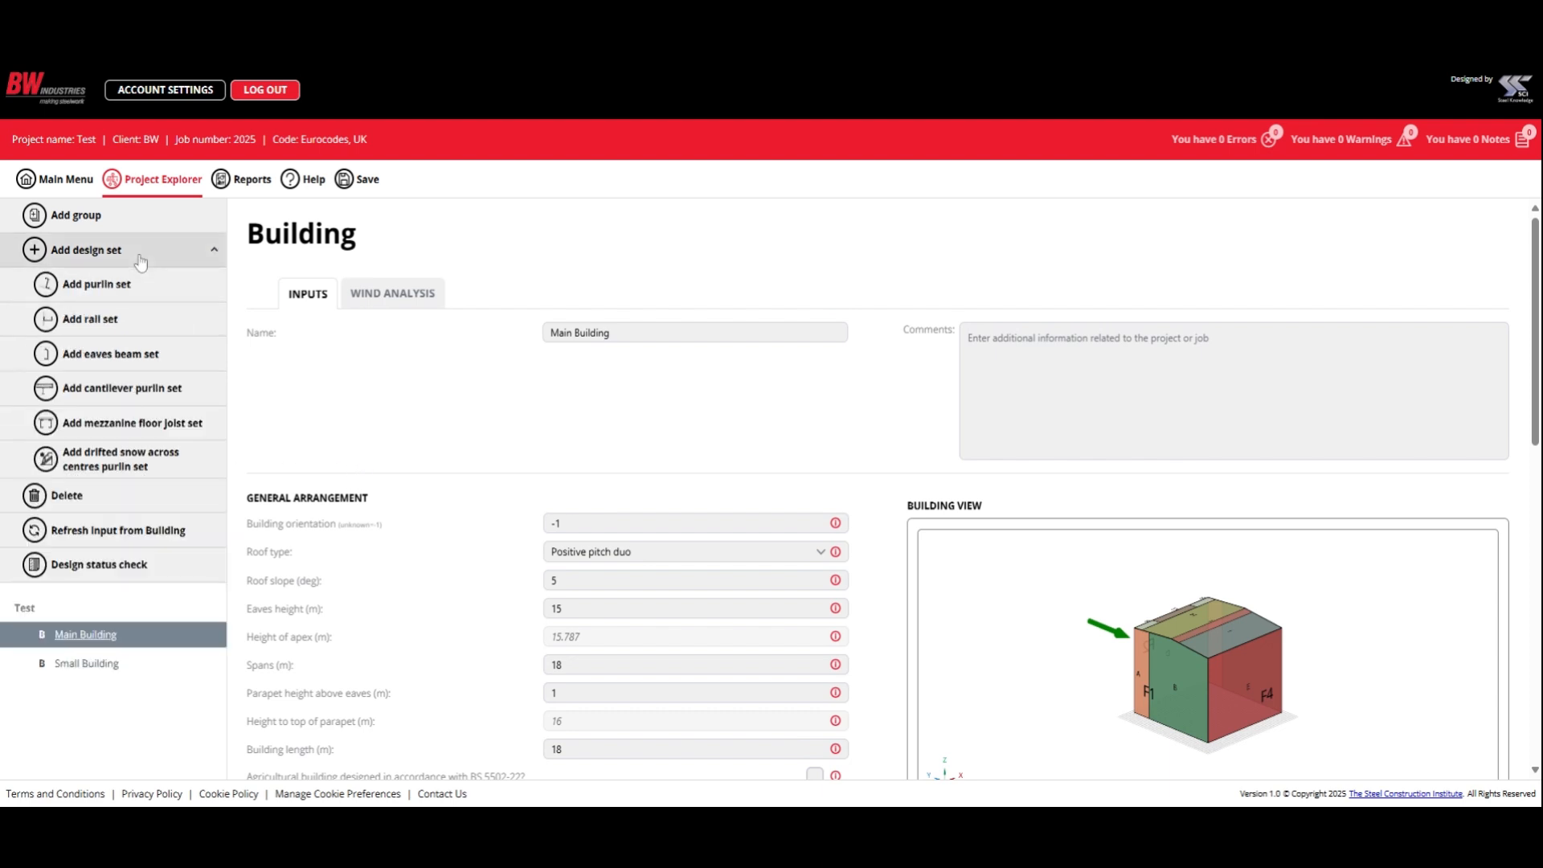
left_click(115, 298)
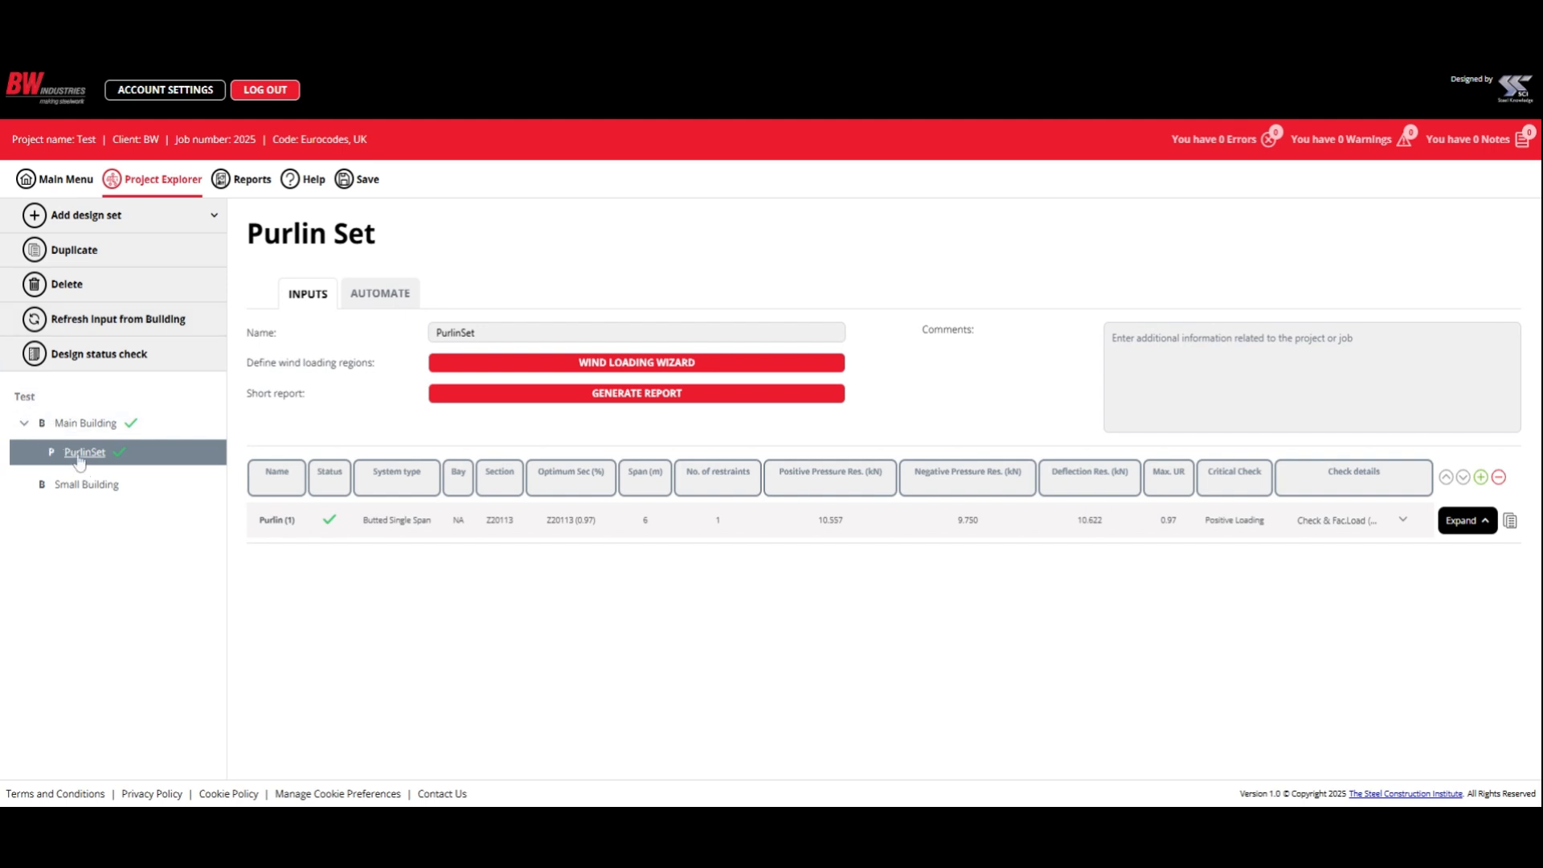
Check the Main Building's arrangement and loading inputs, and rename its purlin set Roof A.
left_click(86, 423)
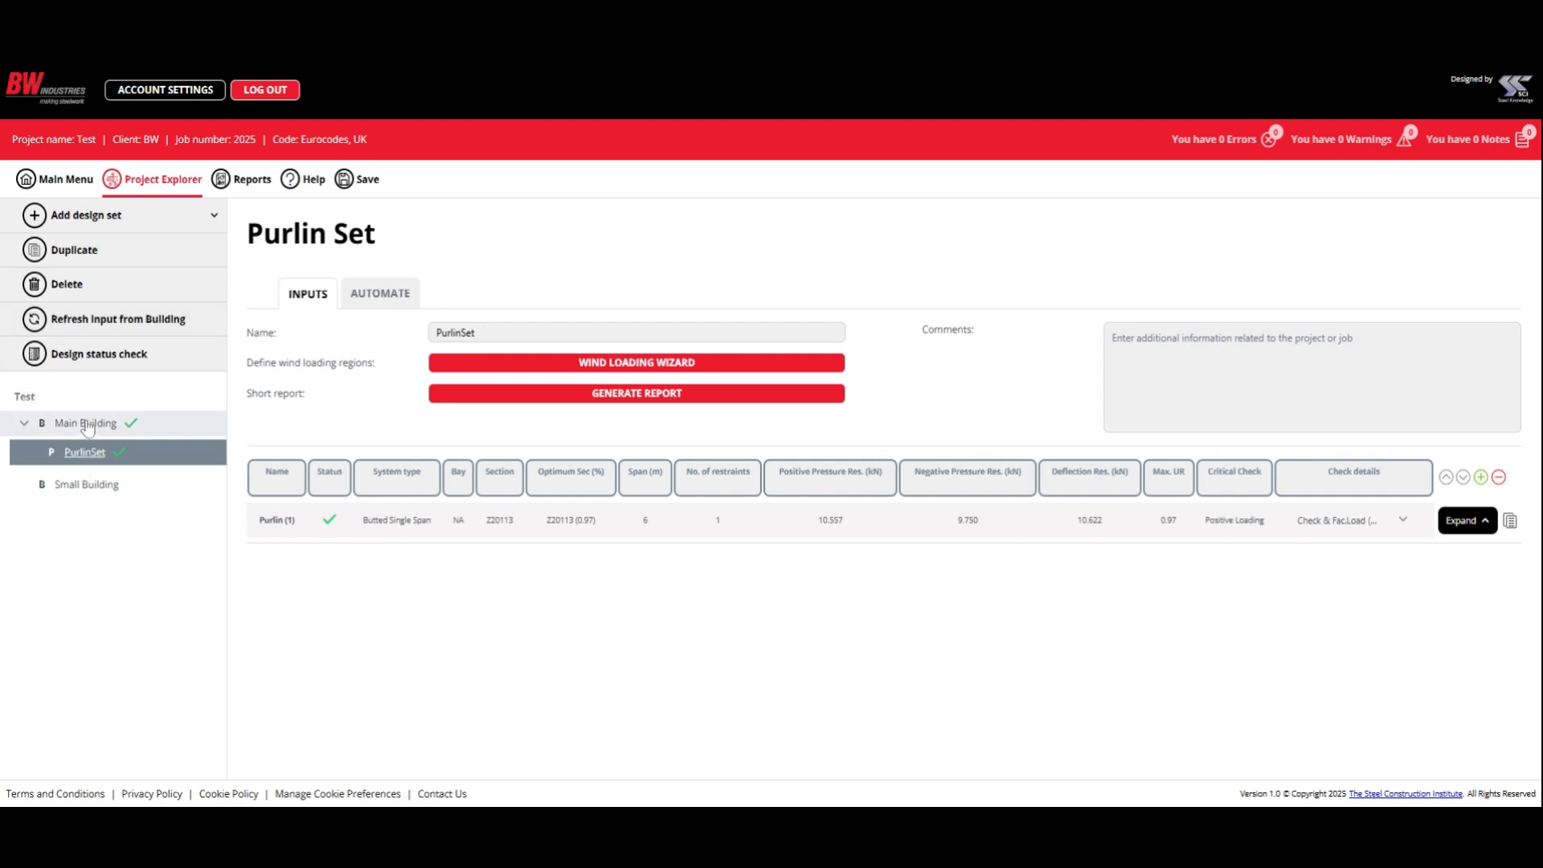
scroll(719, 523, "down", 4)
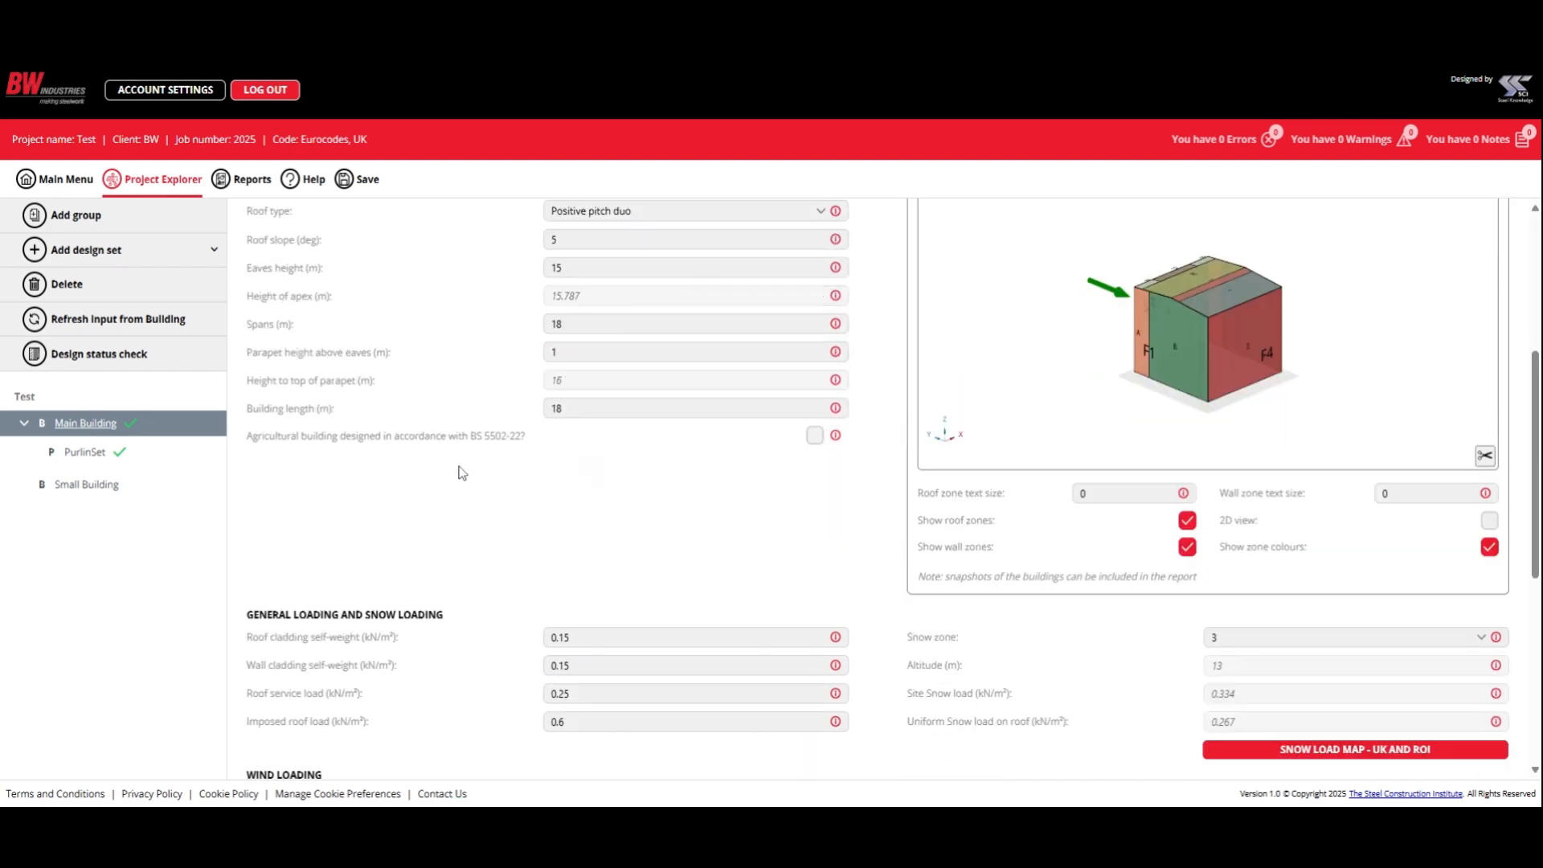
scroll(1009, 626, "down", 4)
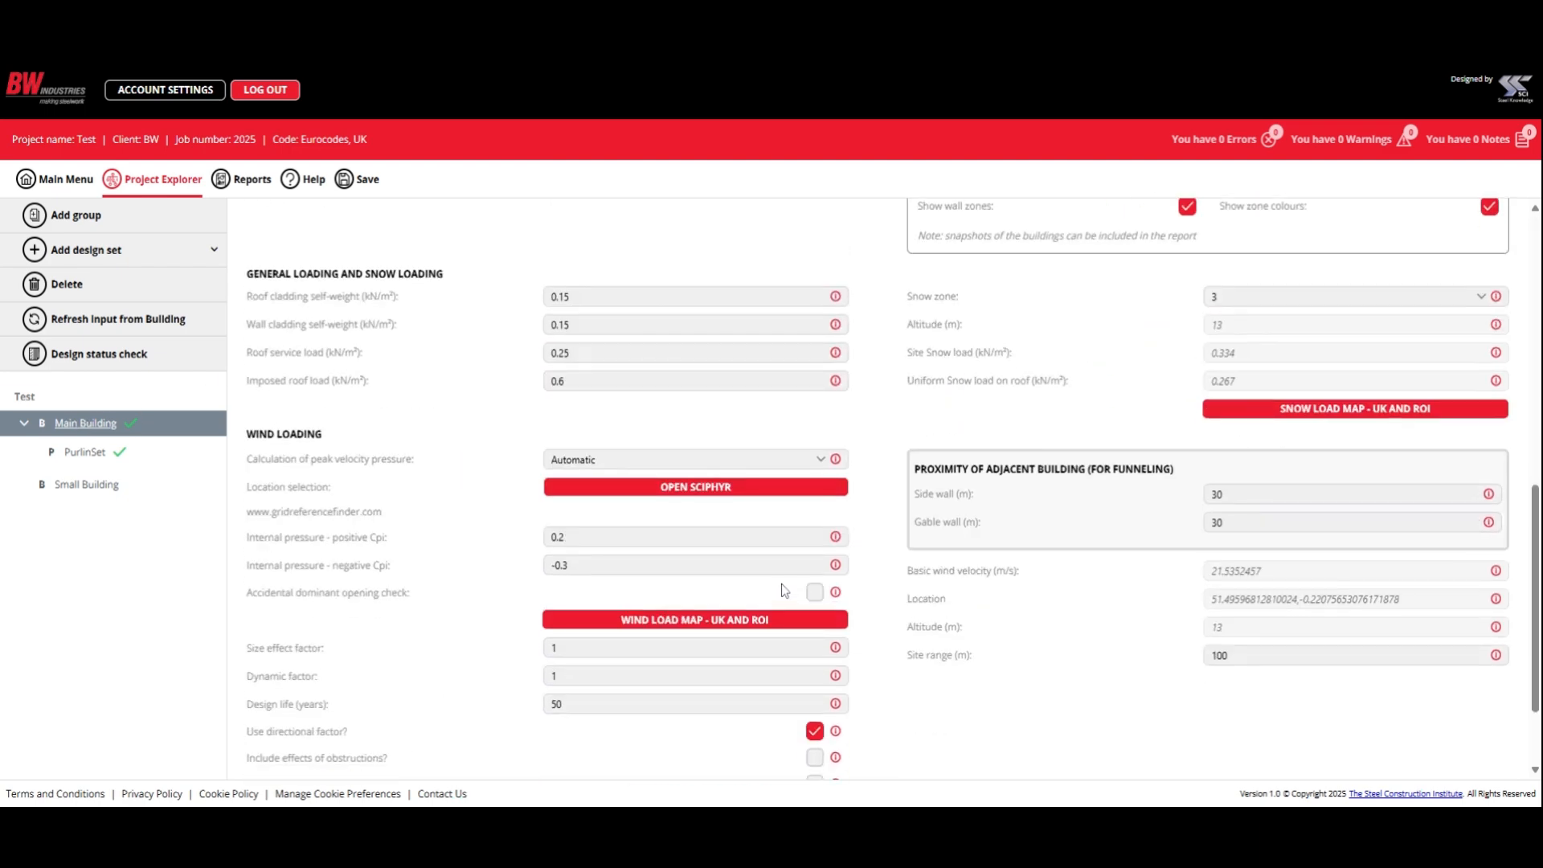
scroll(785, 591, "up", 4)
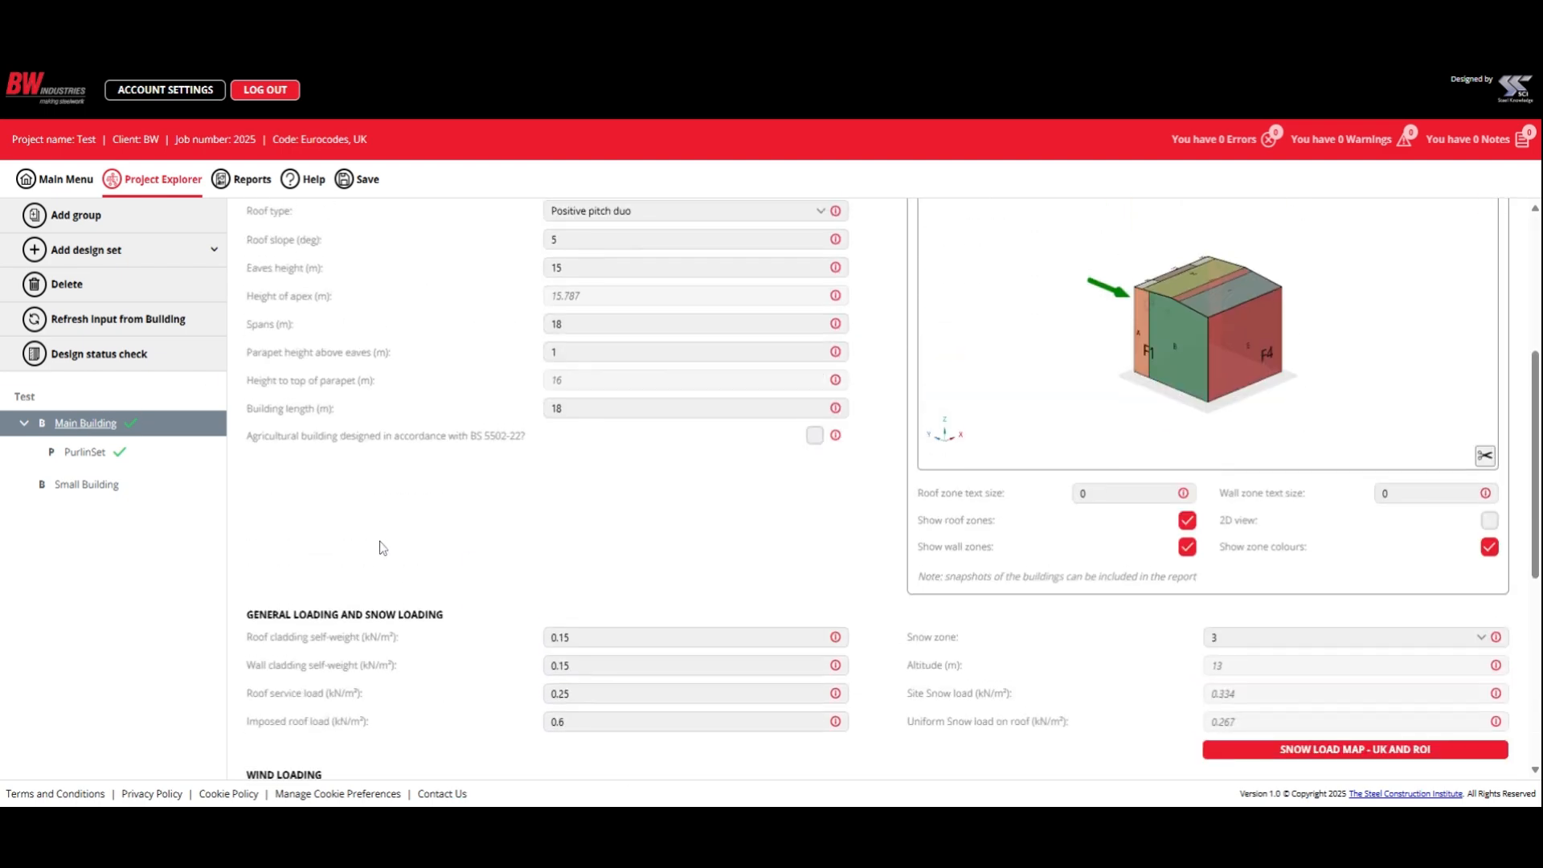
left_click(77, 456)
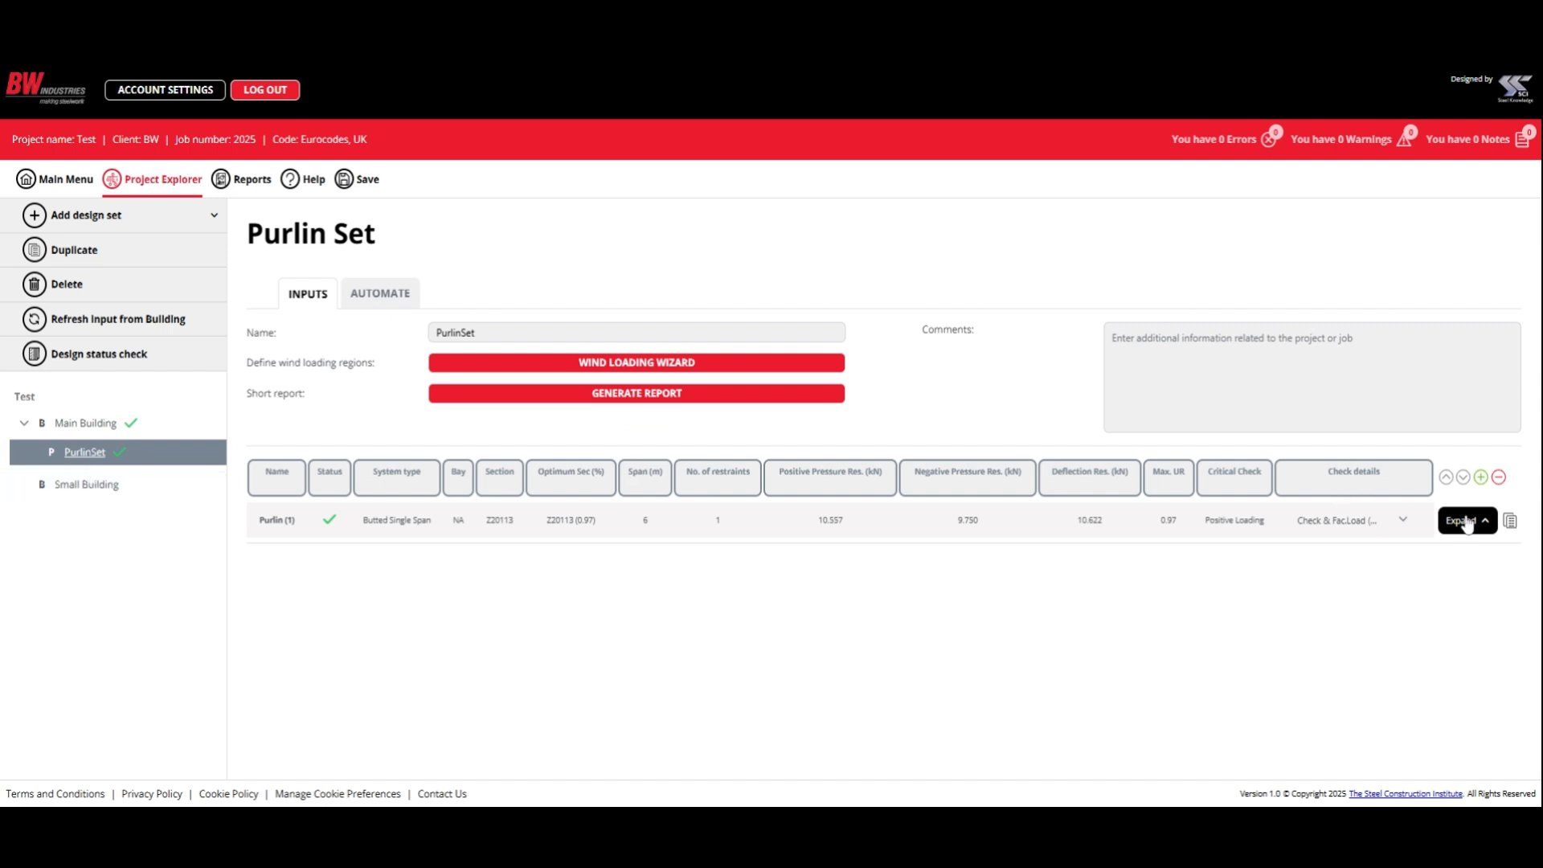
left_click_drag(500, 333, 396, 334)
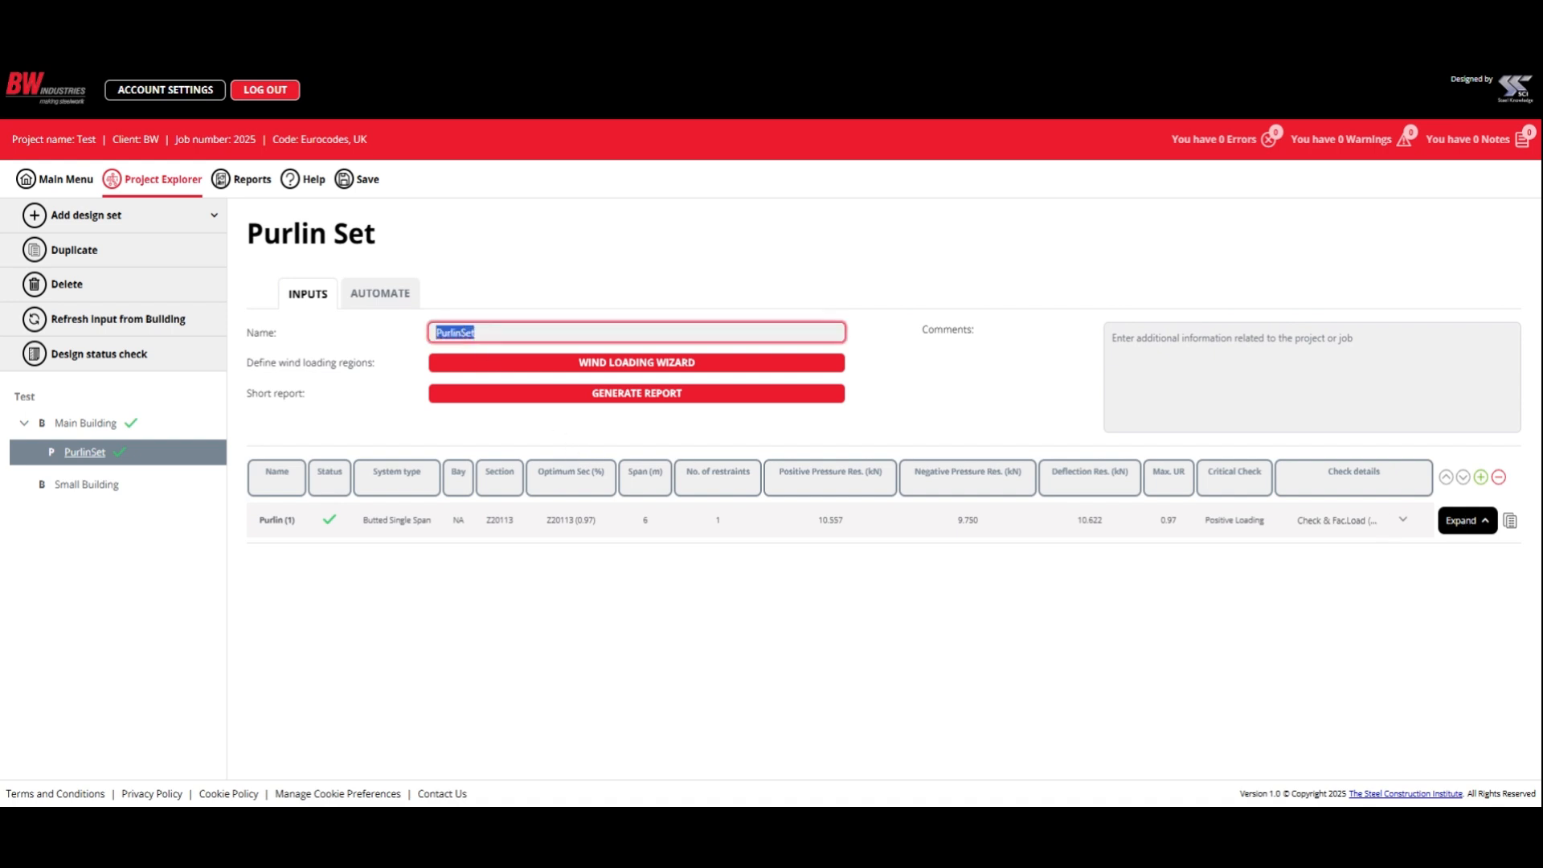
type("Roof A")
left_click(363, 358)
Open the inputs of the purlin in the Roof A set and rename the element Wind 0 Eaves.
left_click(1464, 522)
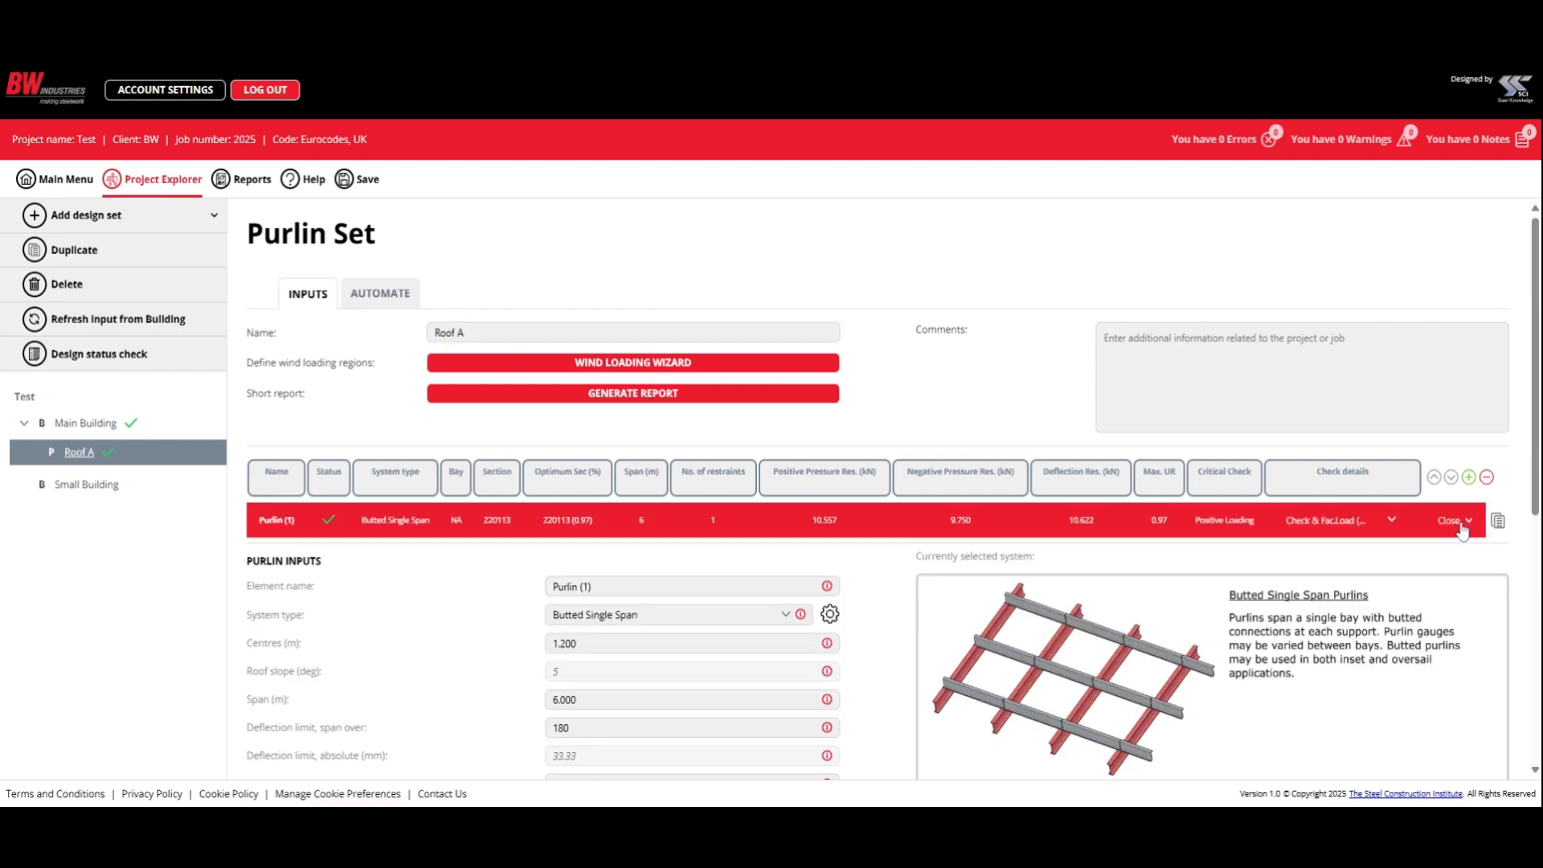
scroll(313, 582, "down", 3)
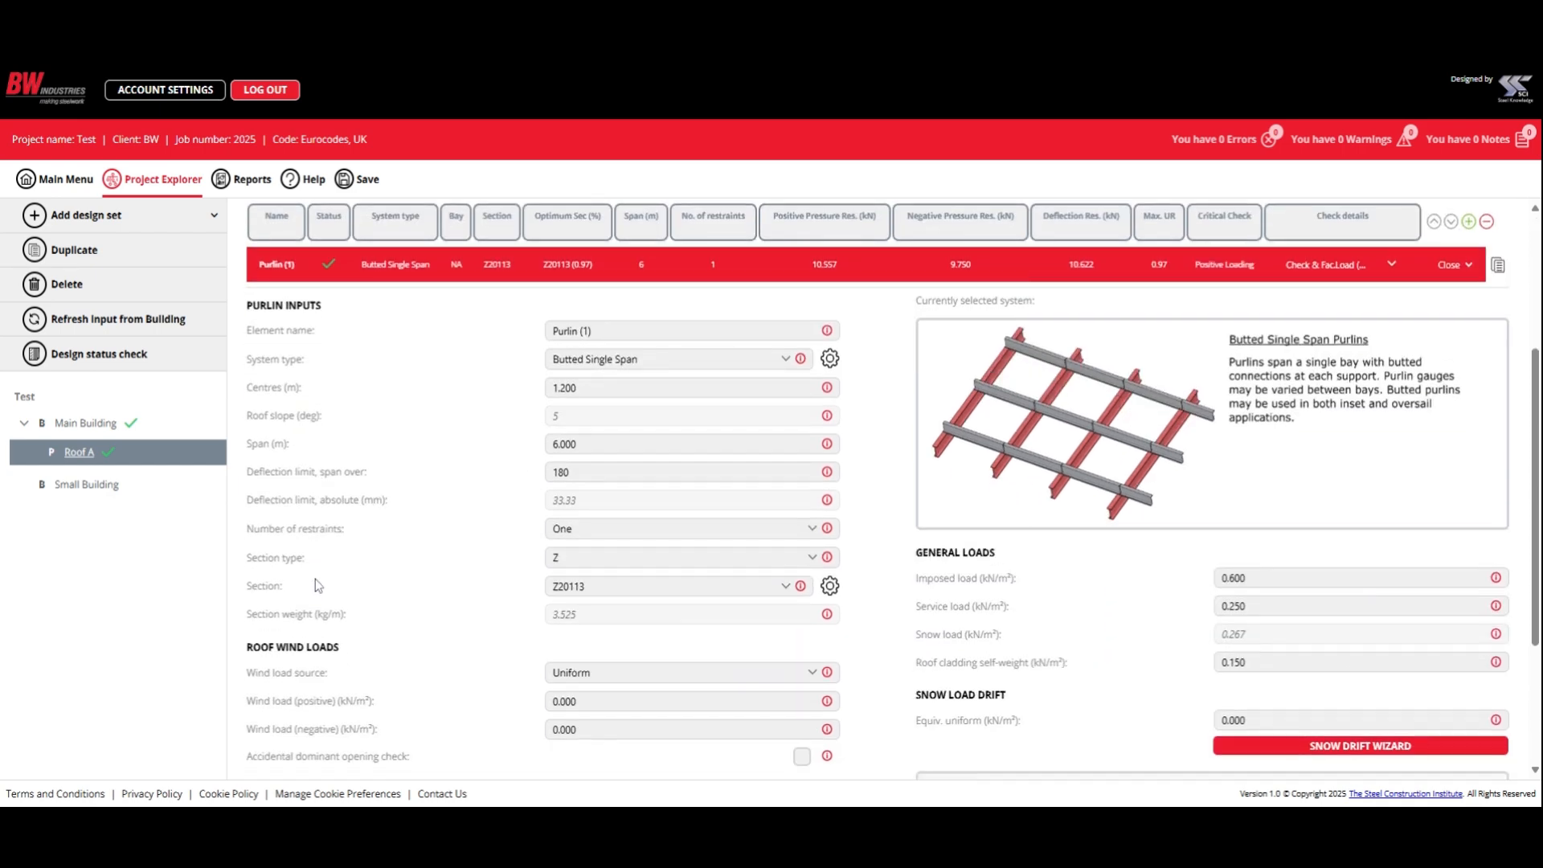
scroll(314, 579, "down", 1)
left_click(635, 246)
left_click_drag(635, 246, 530, 247)
type("Wind 0 Eaves")
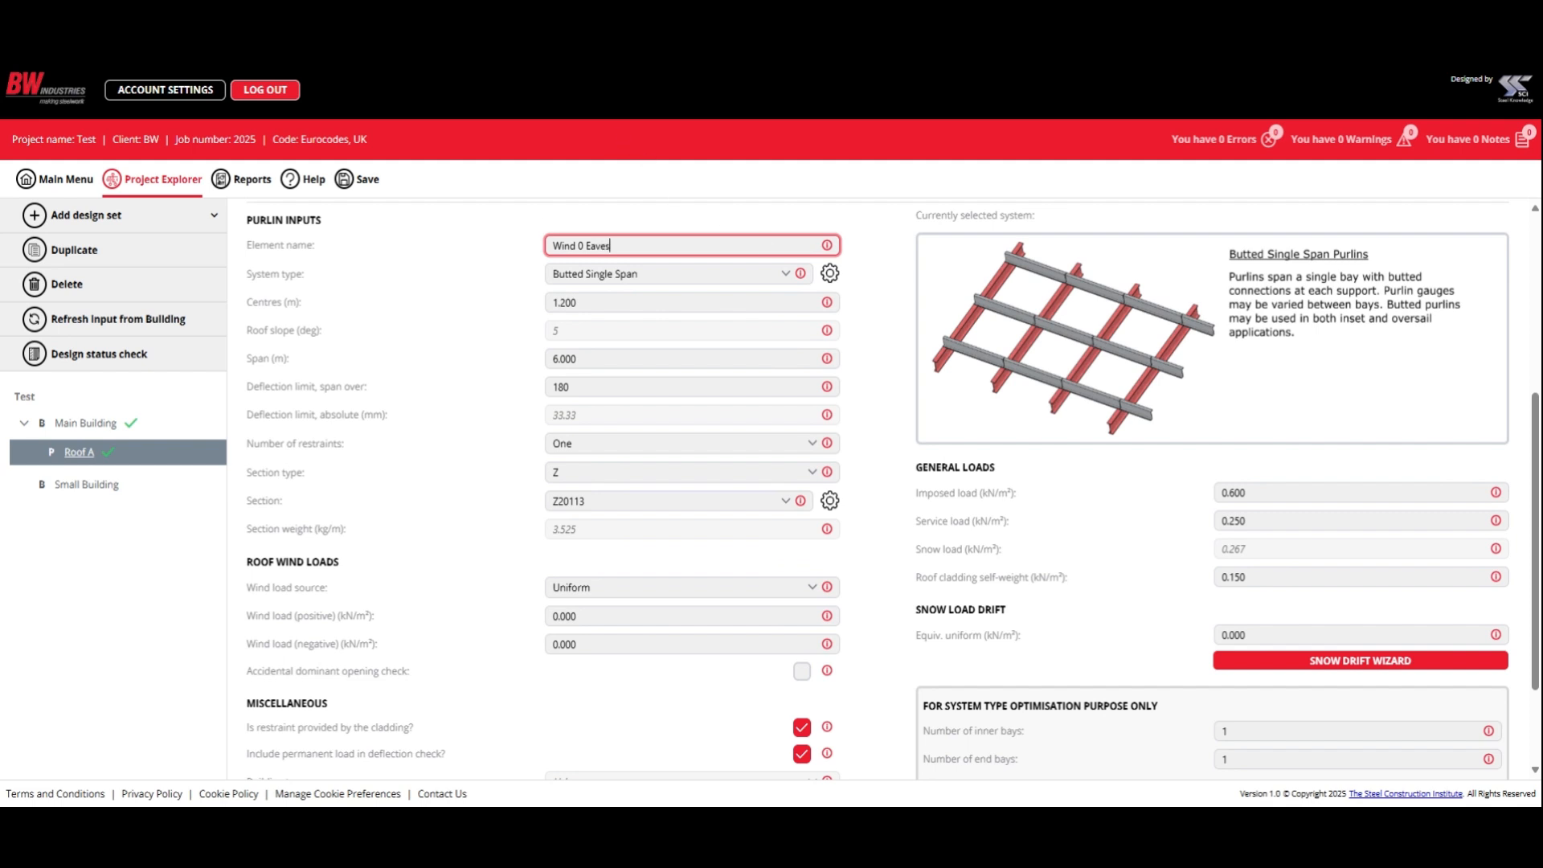
Try the Butted Double Span, Sleeved Single Span and Sleeved Double Span system types for the Wind 0 Eaves purlin.
left_click(723, 274)
left_click(736, 322)
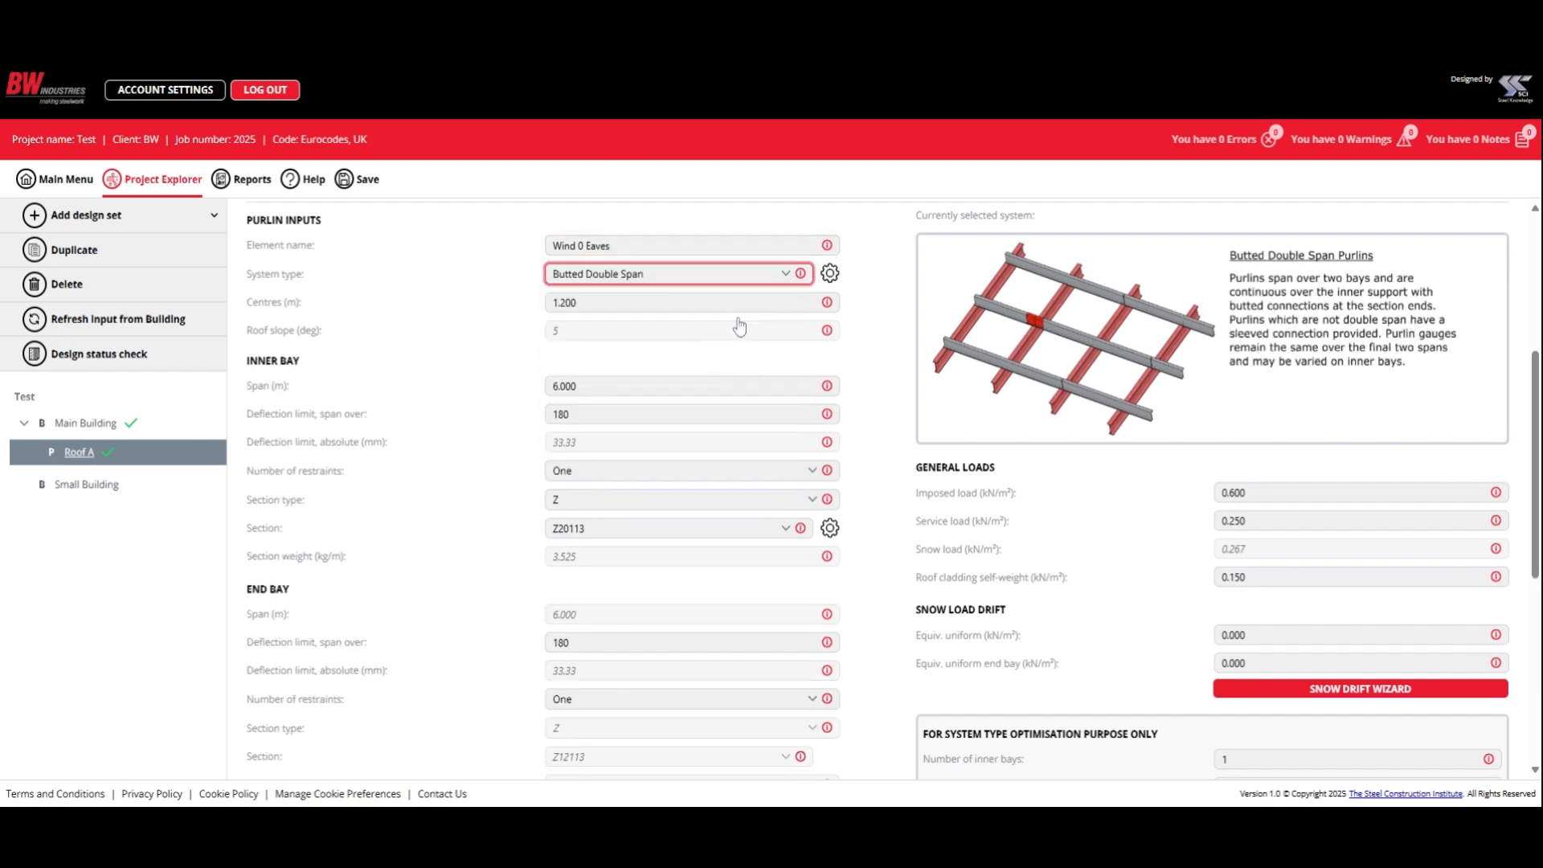
left_click(786, 274)
left_click(687, 320)
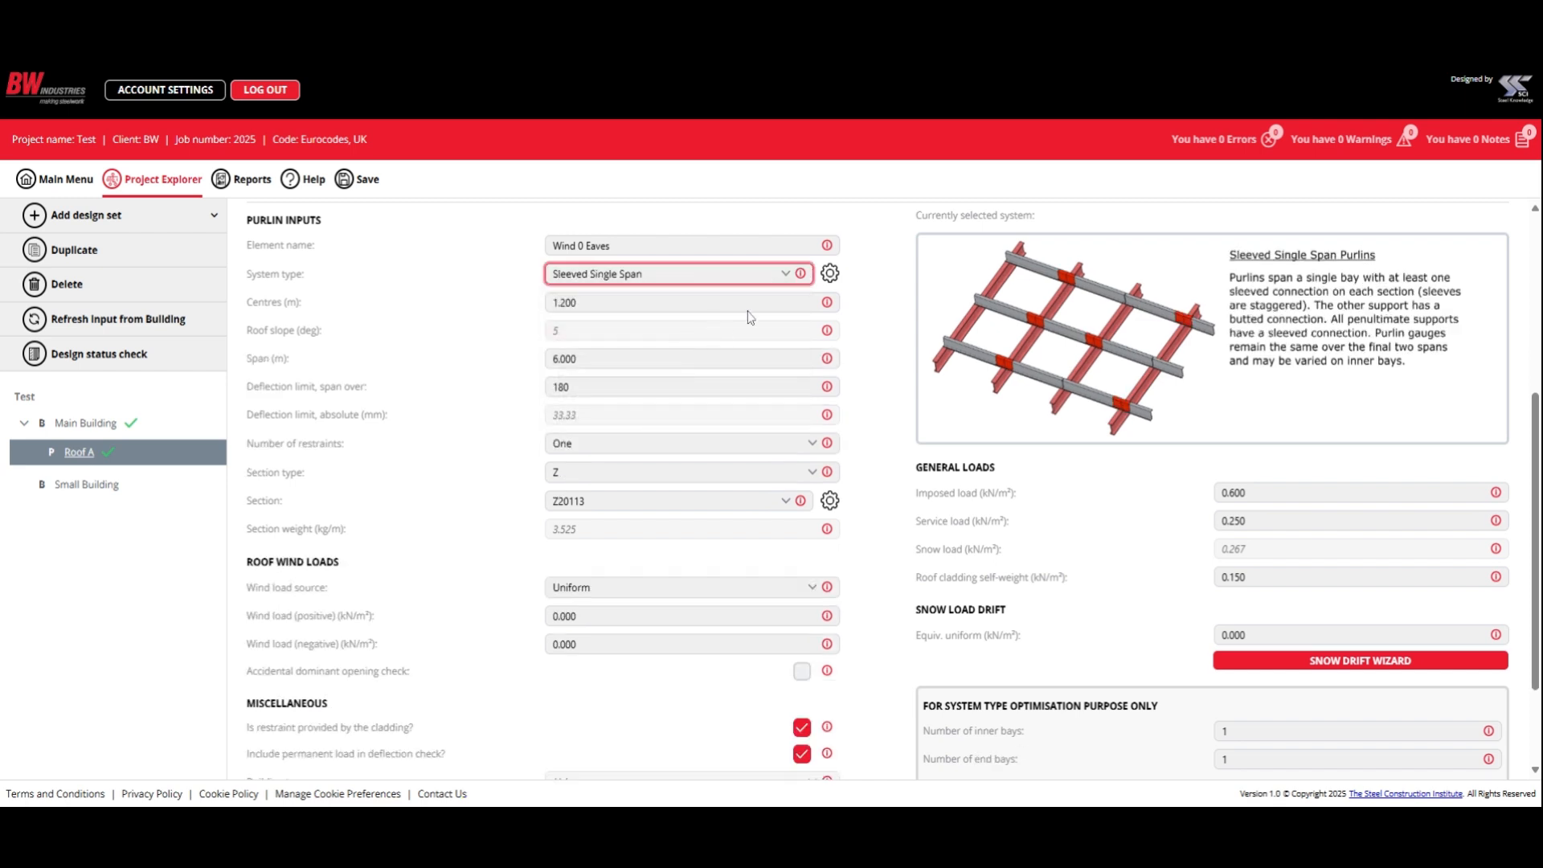
left_click(782, 282)
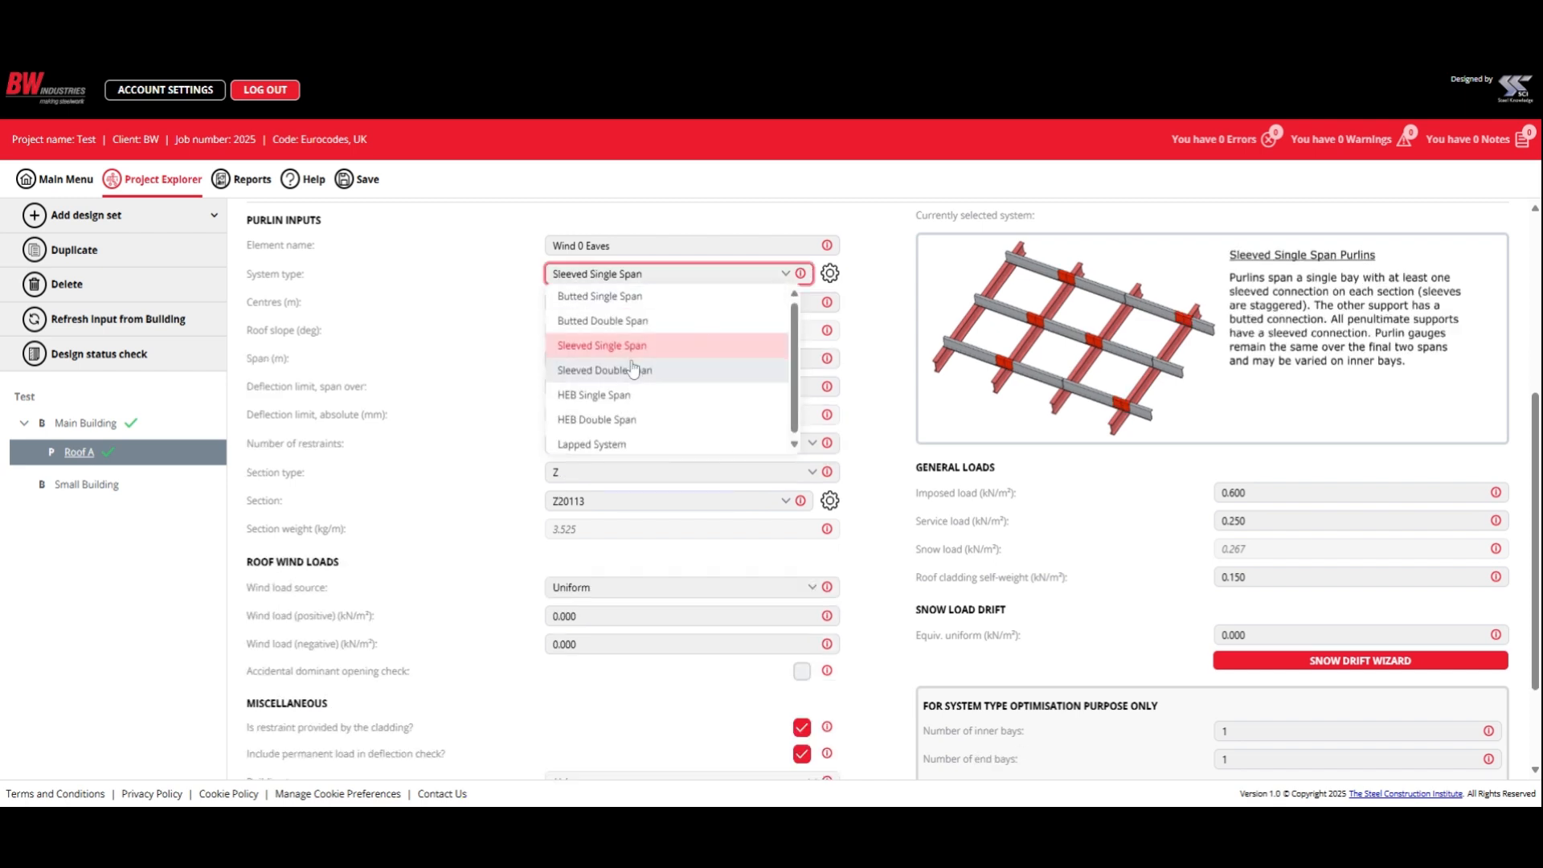
left_click(636, 368)
Set the purlin's system type to HEB Single Span and its centres to 1.800 m.
left_click(778, 280)
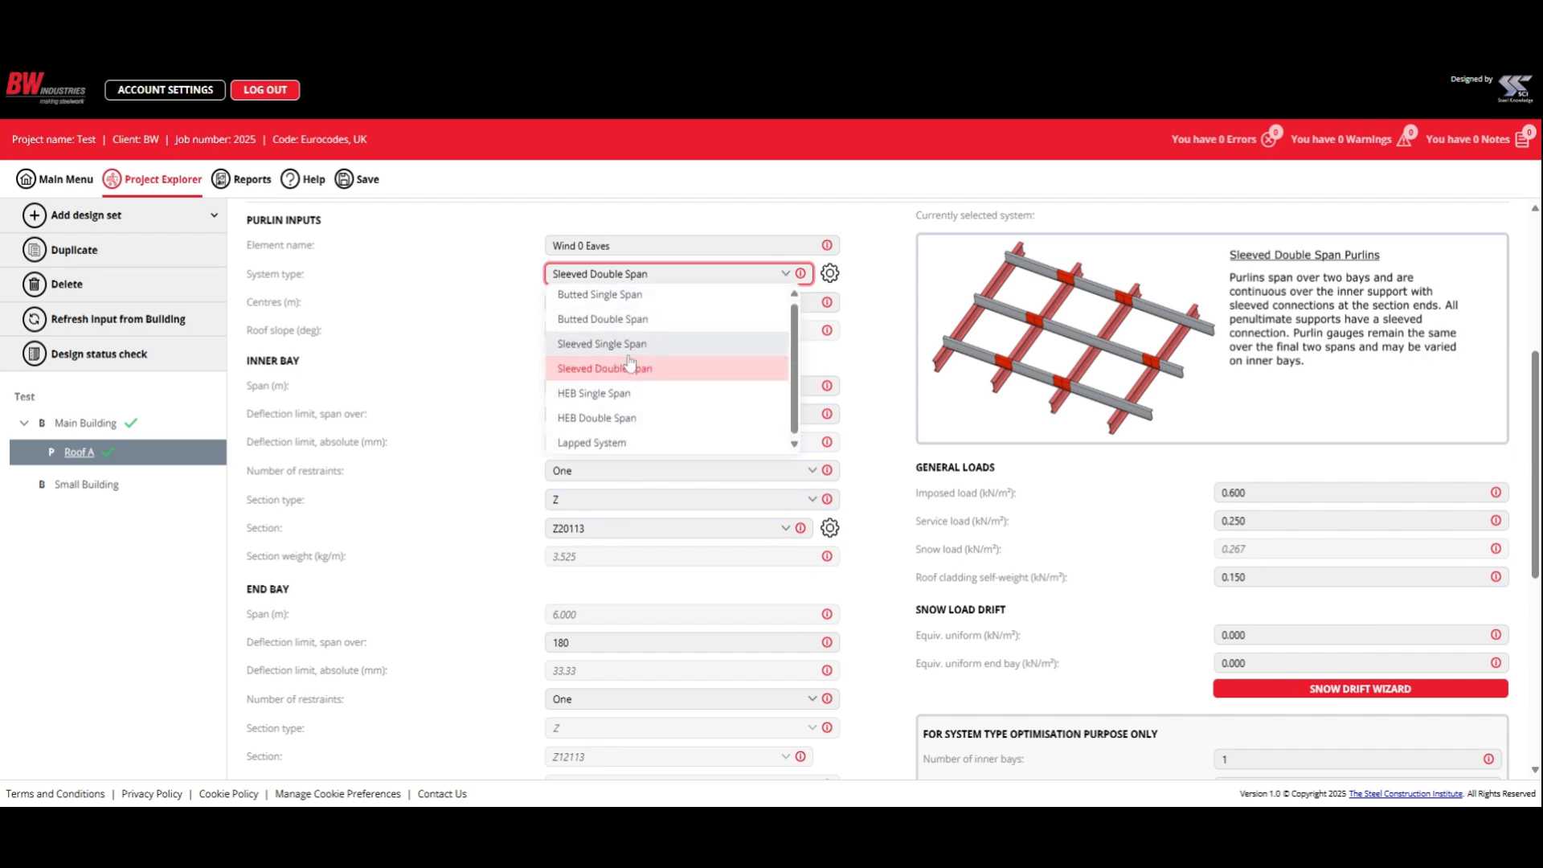
left_click(609, 393)
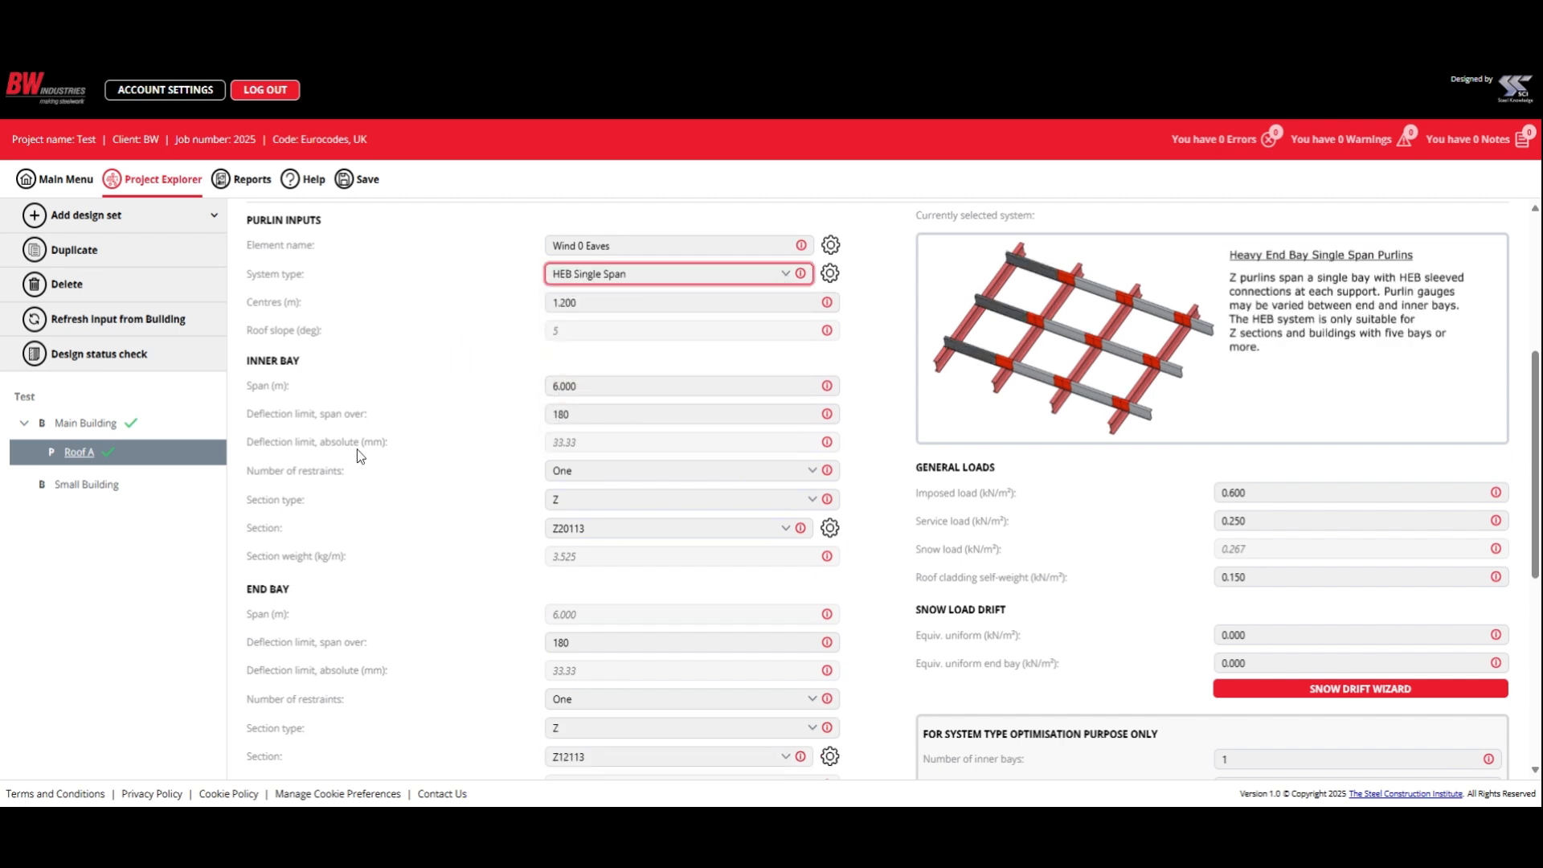
left_click(550, 304)
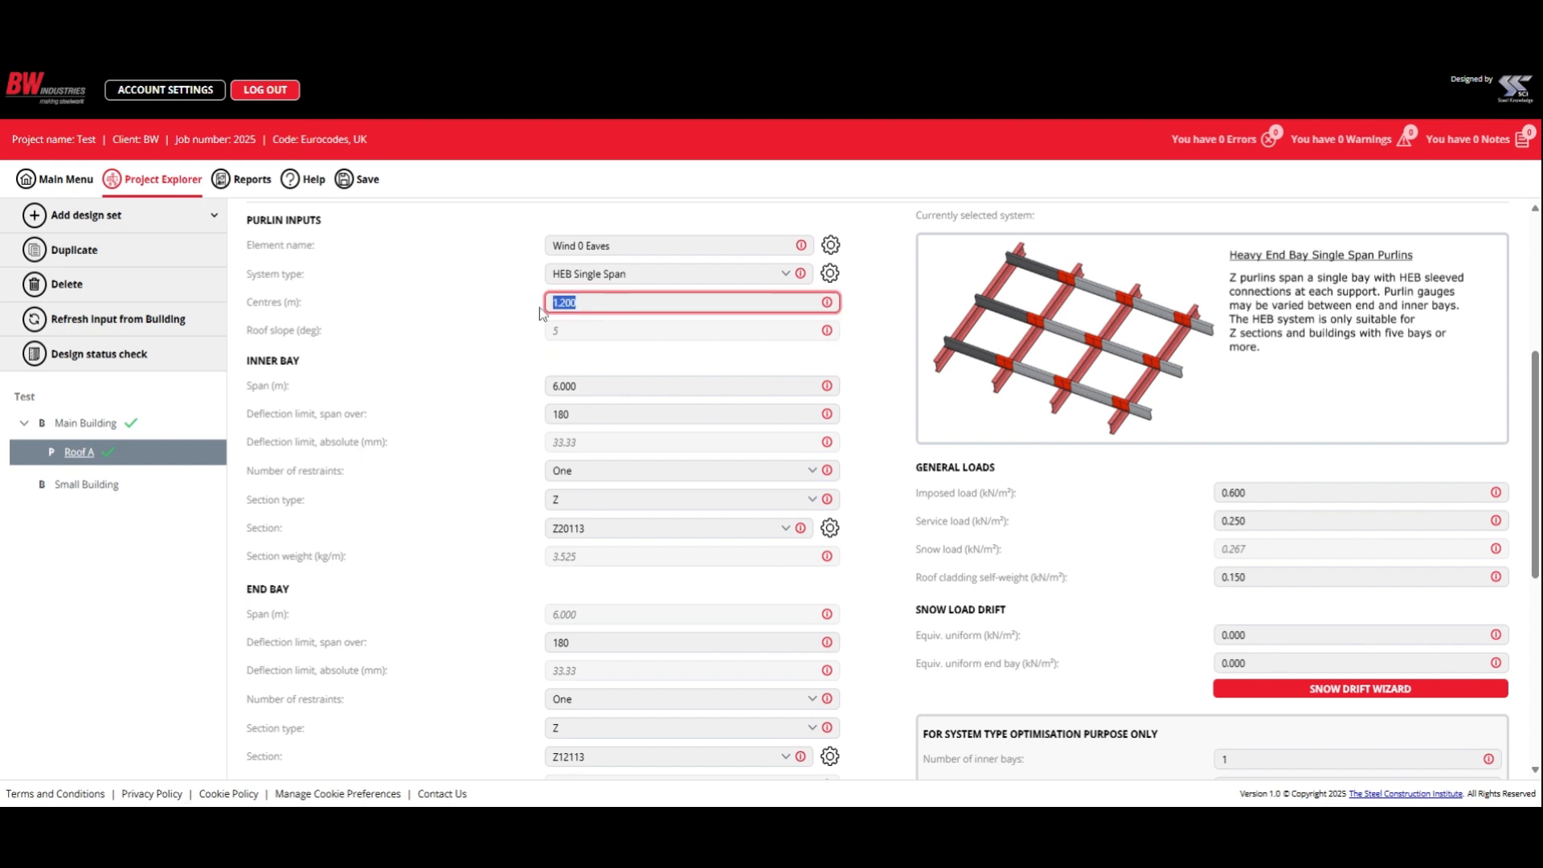
left_click(396, 253)
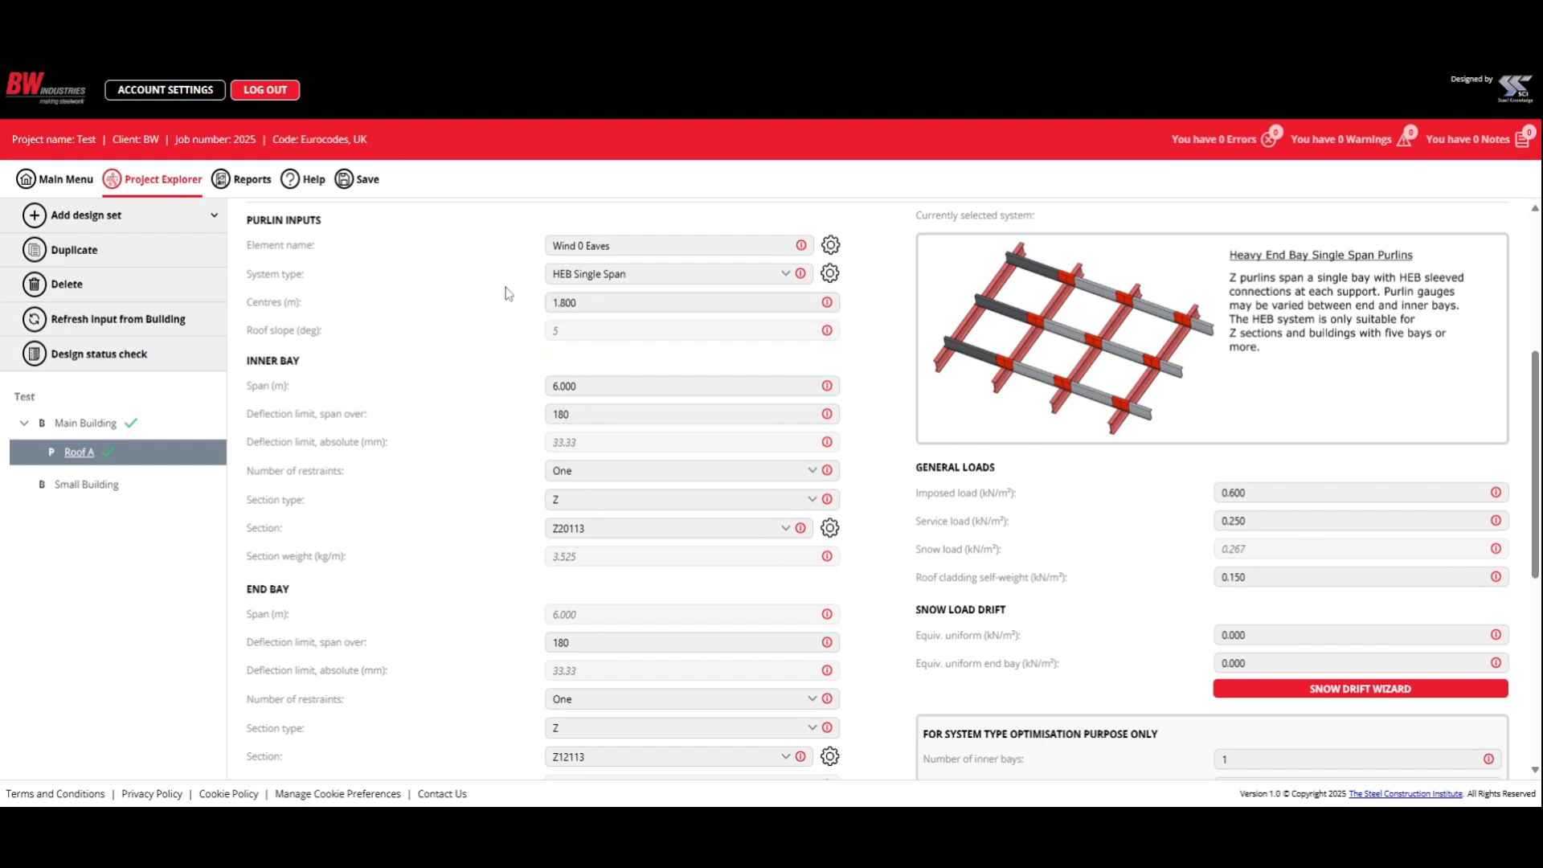
Set the inner bay span of the Wind 0 Eaves purlin to 8 m.
scroll(495, 326, "down", 2)
left_click(578, 217)
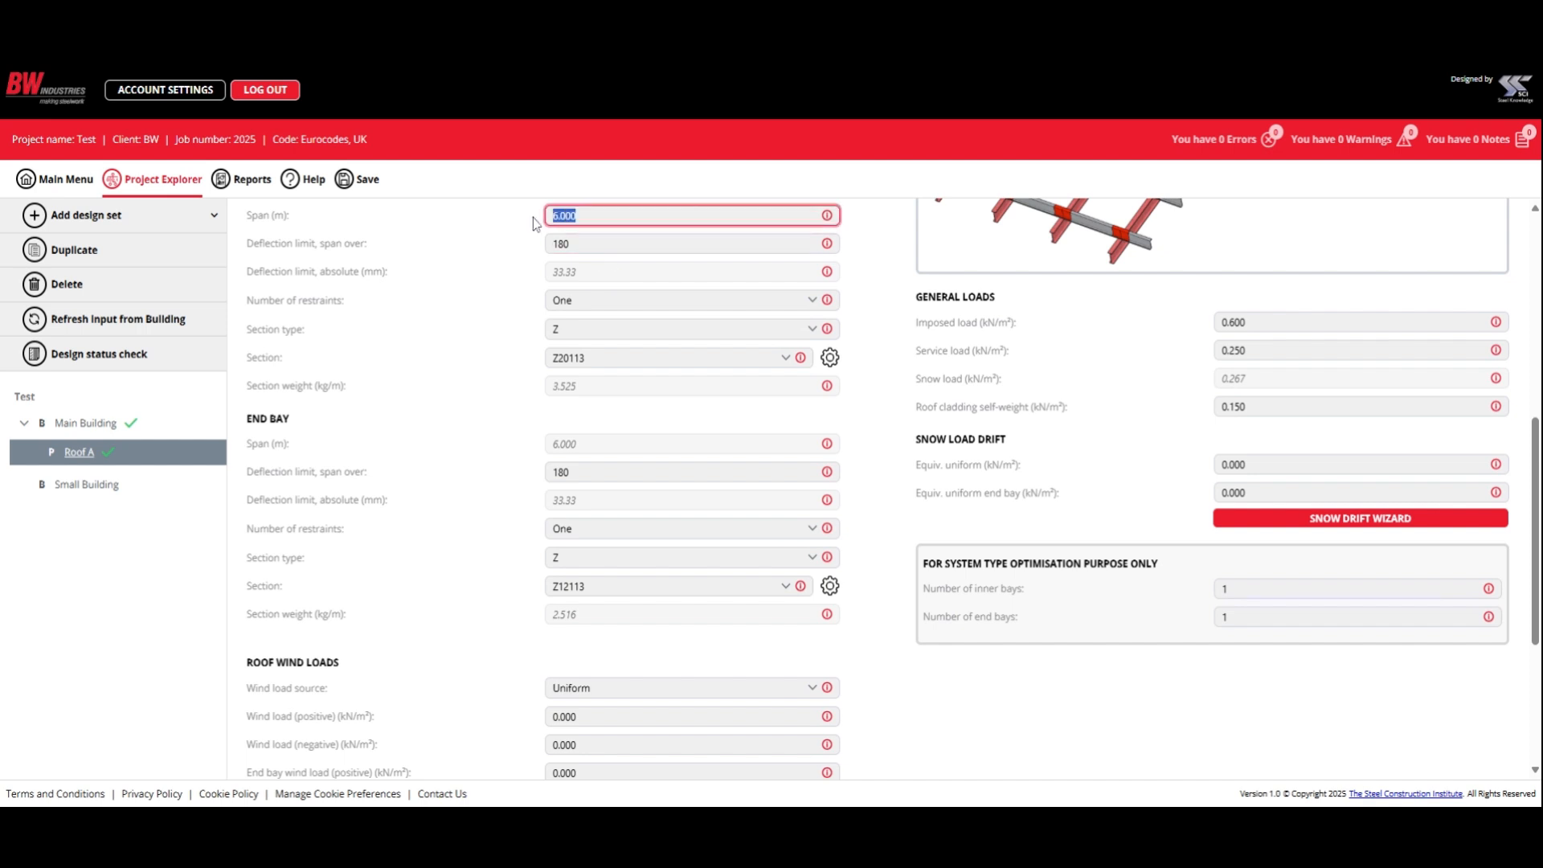
type("8")
left_click(418, 404)
Compare the span, restraint, section type and section inputs of the inner bay and end bay.
scroll(467, 472, "up", 1)
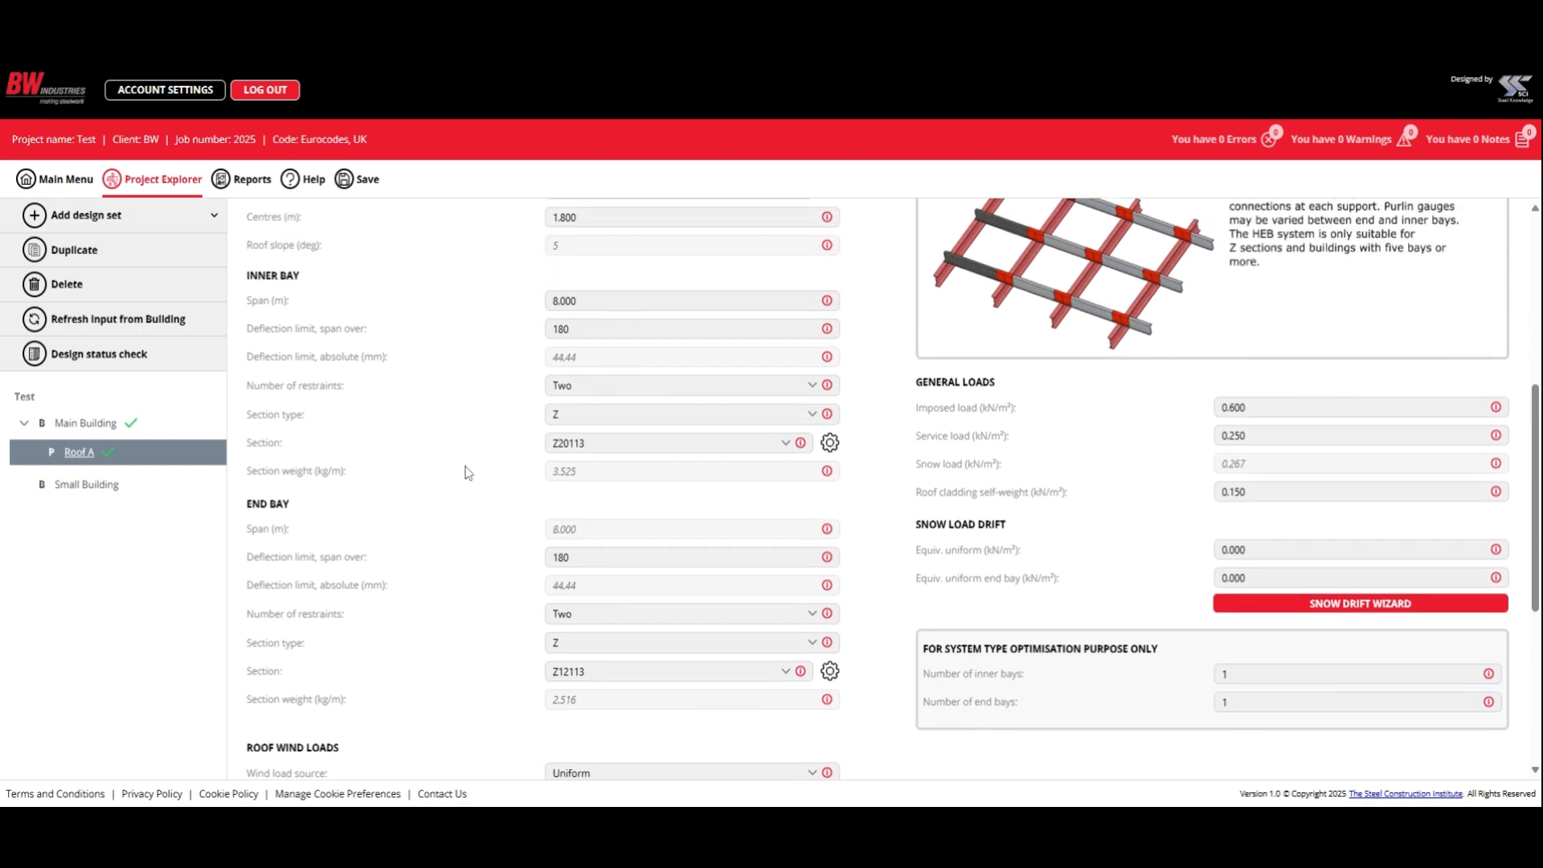
scroll(469, 471, "down", 3)
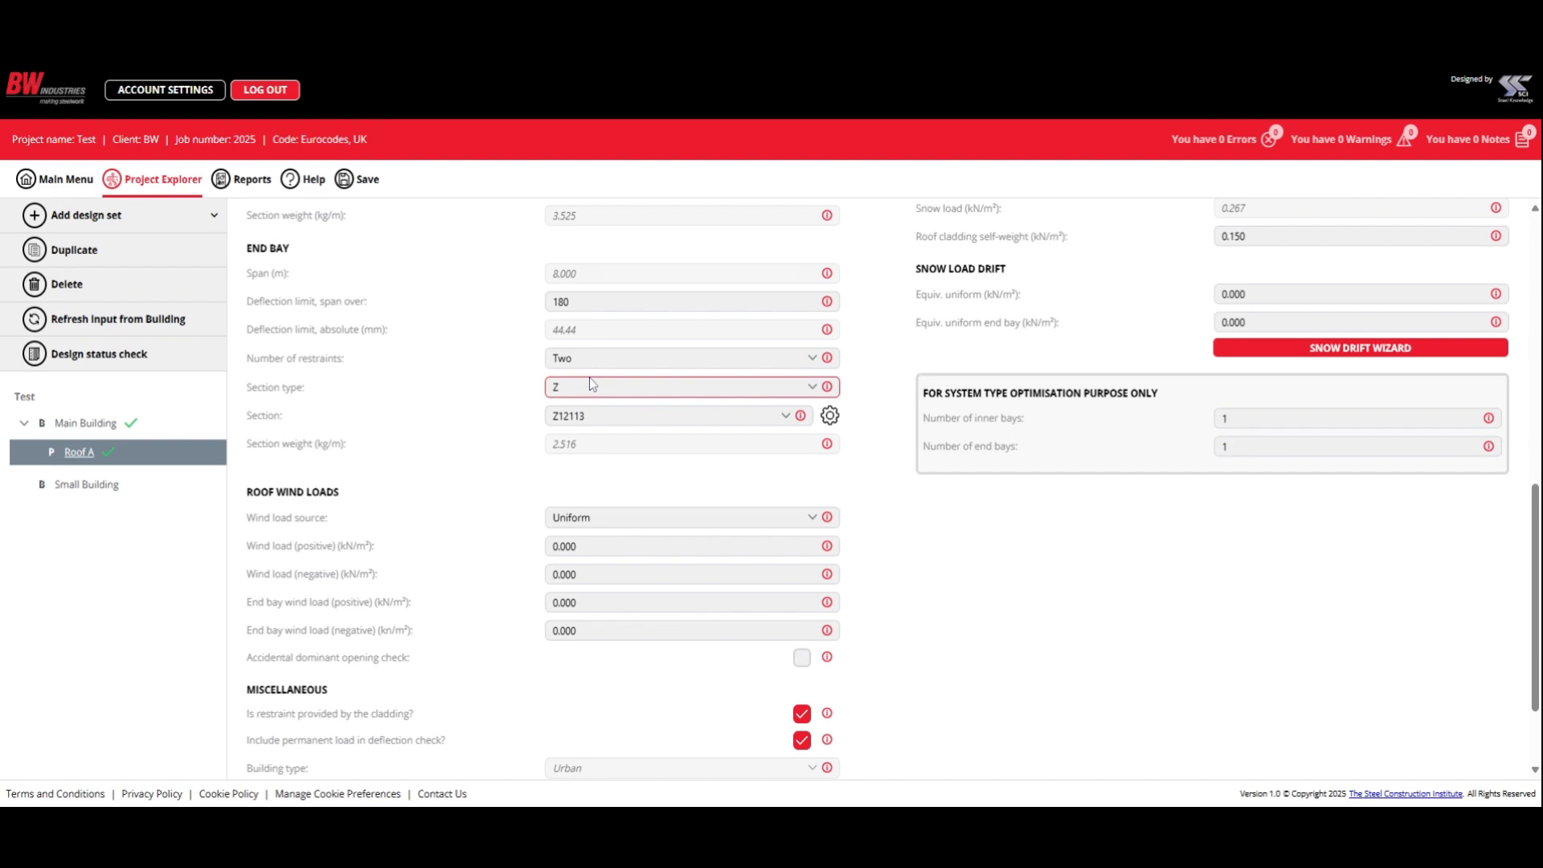
scroll(610, 416, "up", 3)
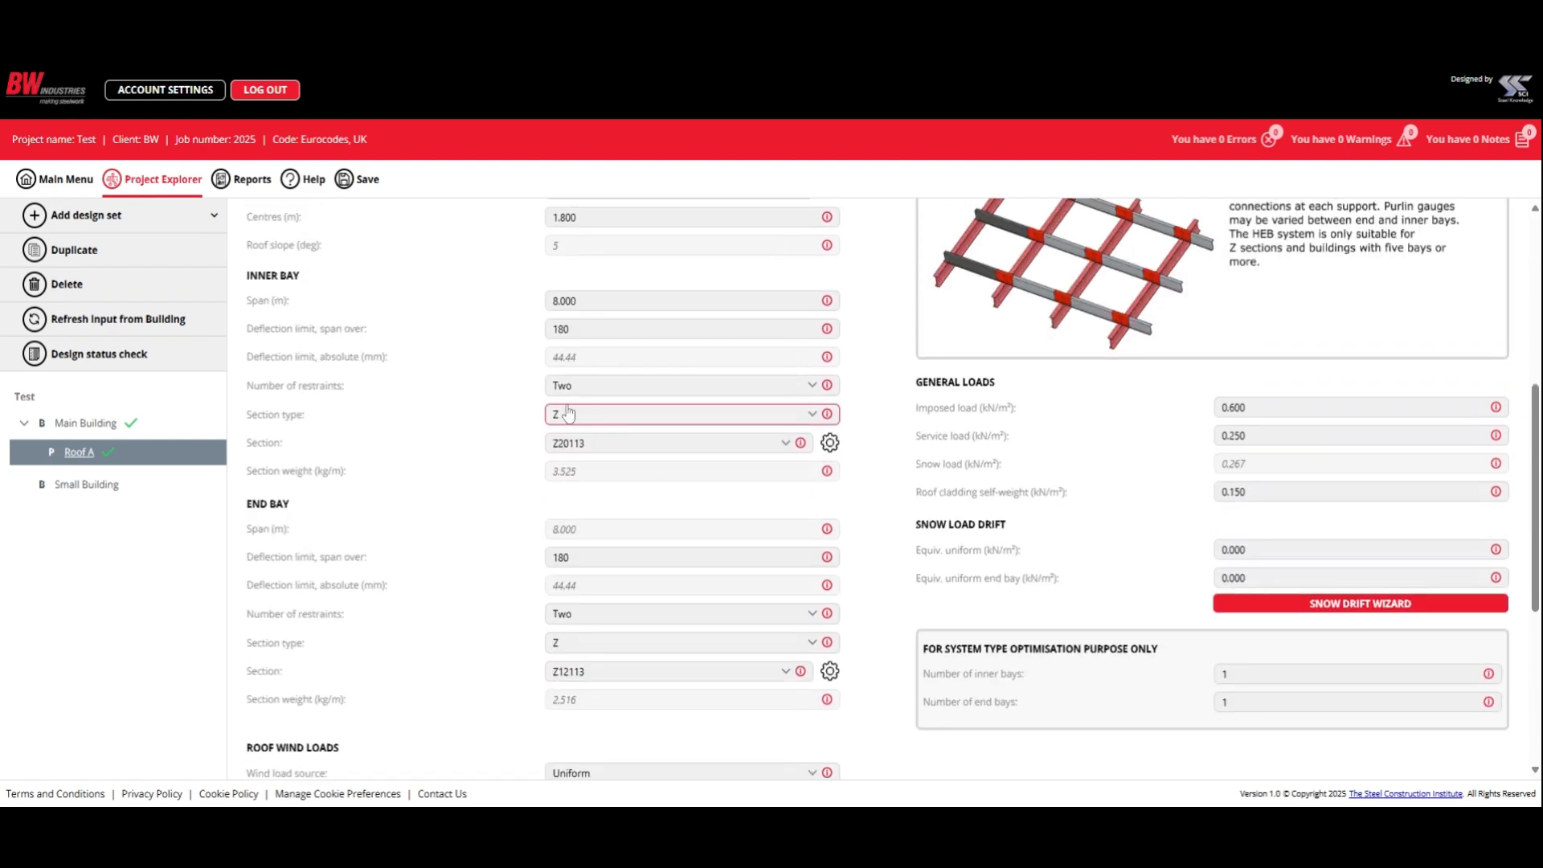
scroll(669, 434, "down", 3)
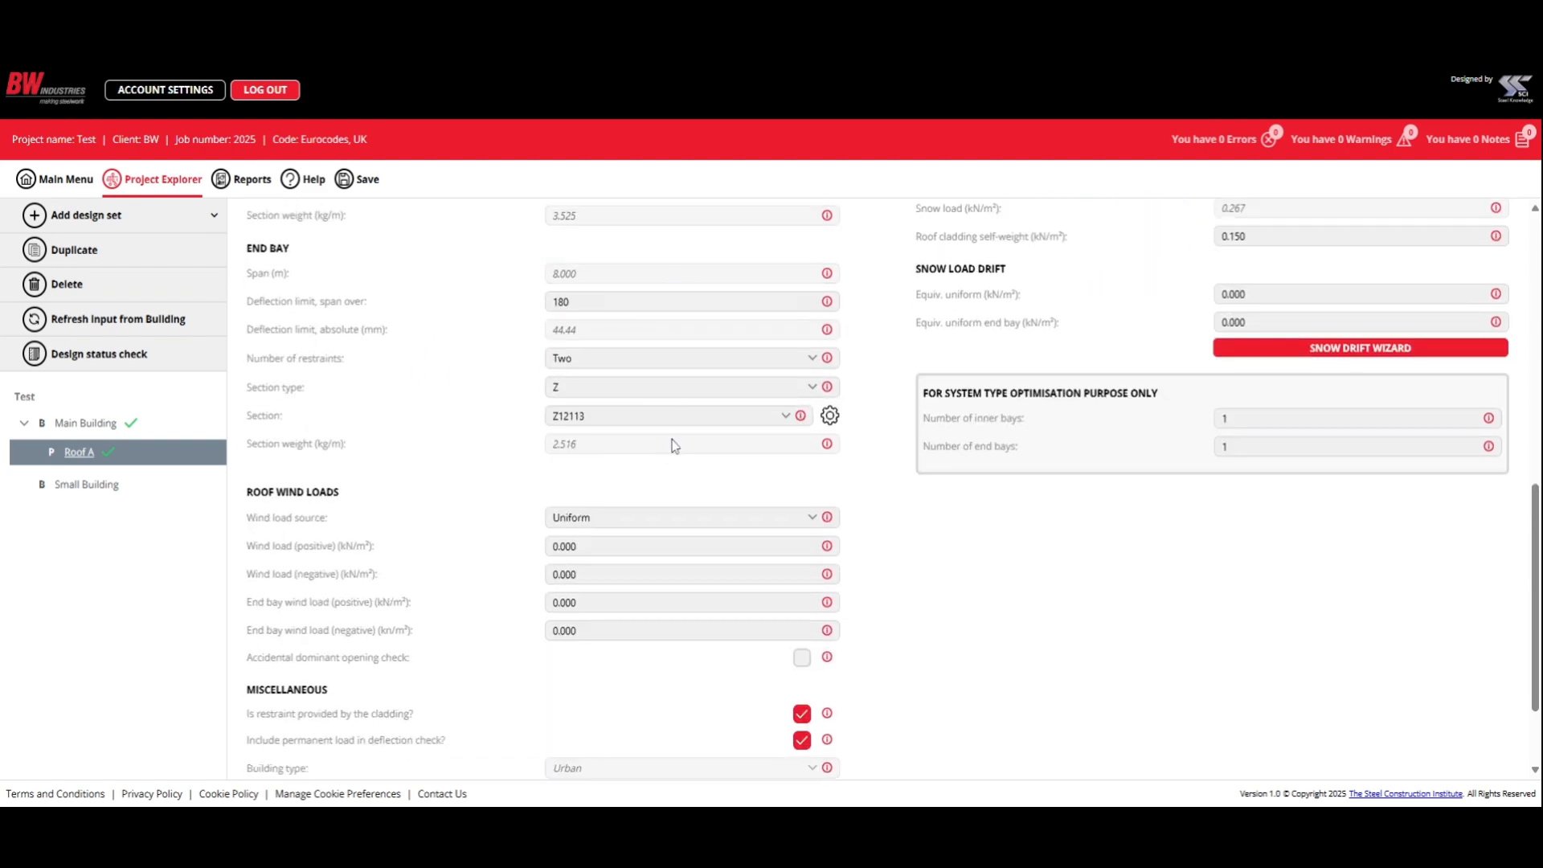
scroll(673, 444, "up", 3)
scroll(674, 446, "up", 1)
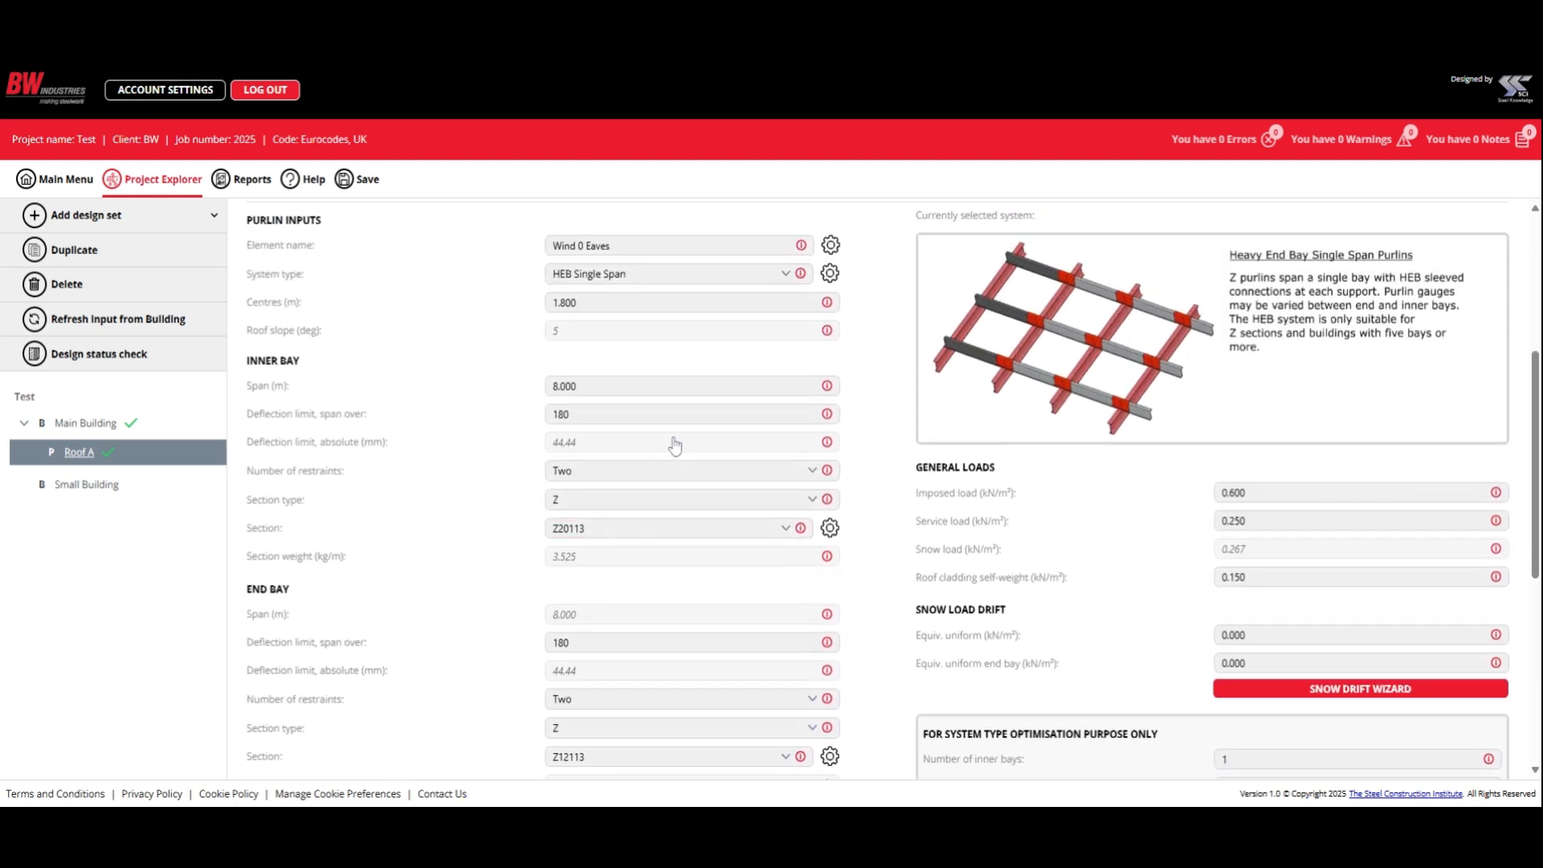
scroll(674, 443, "down", 1)
scroll(674, 443, "down", 1)
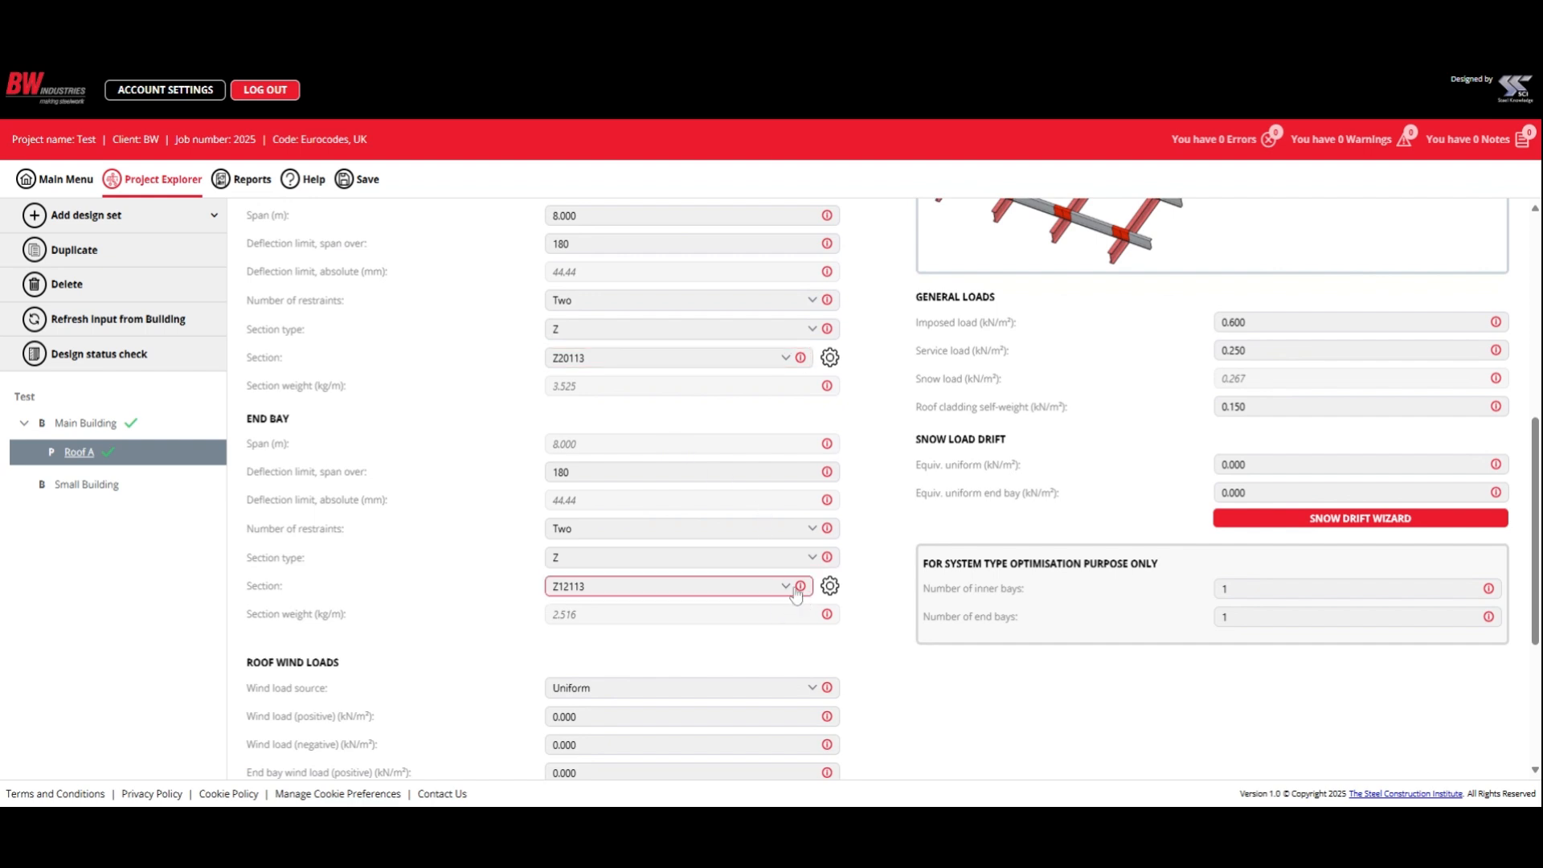
Change the end bay section to Z20114.
left_click(786, 586)
scroll(734, 682, "down", 3)
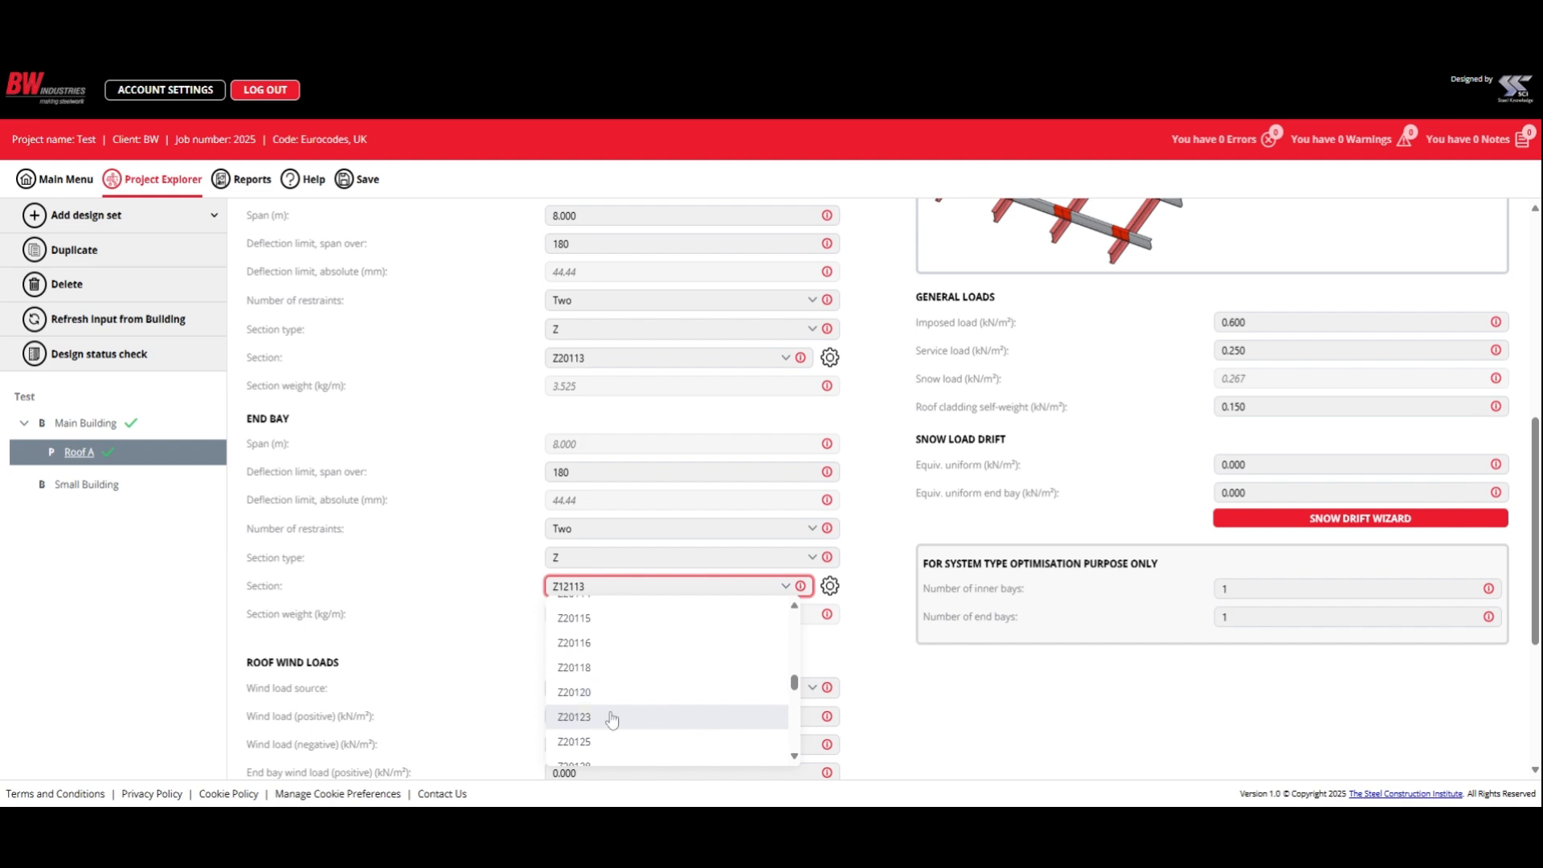
scroll(643, 707, "up", 1)
left_click(631, 687)
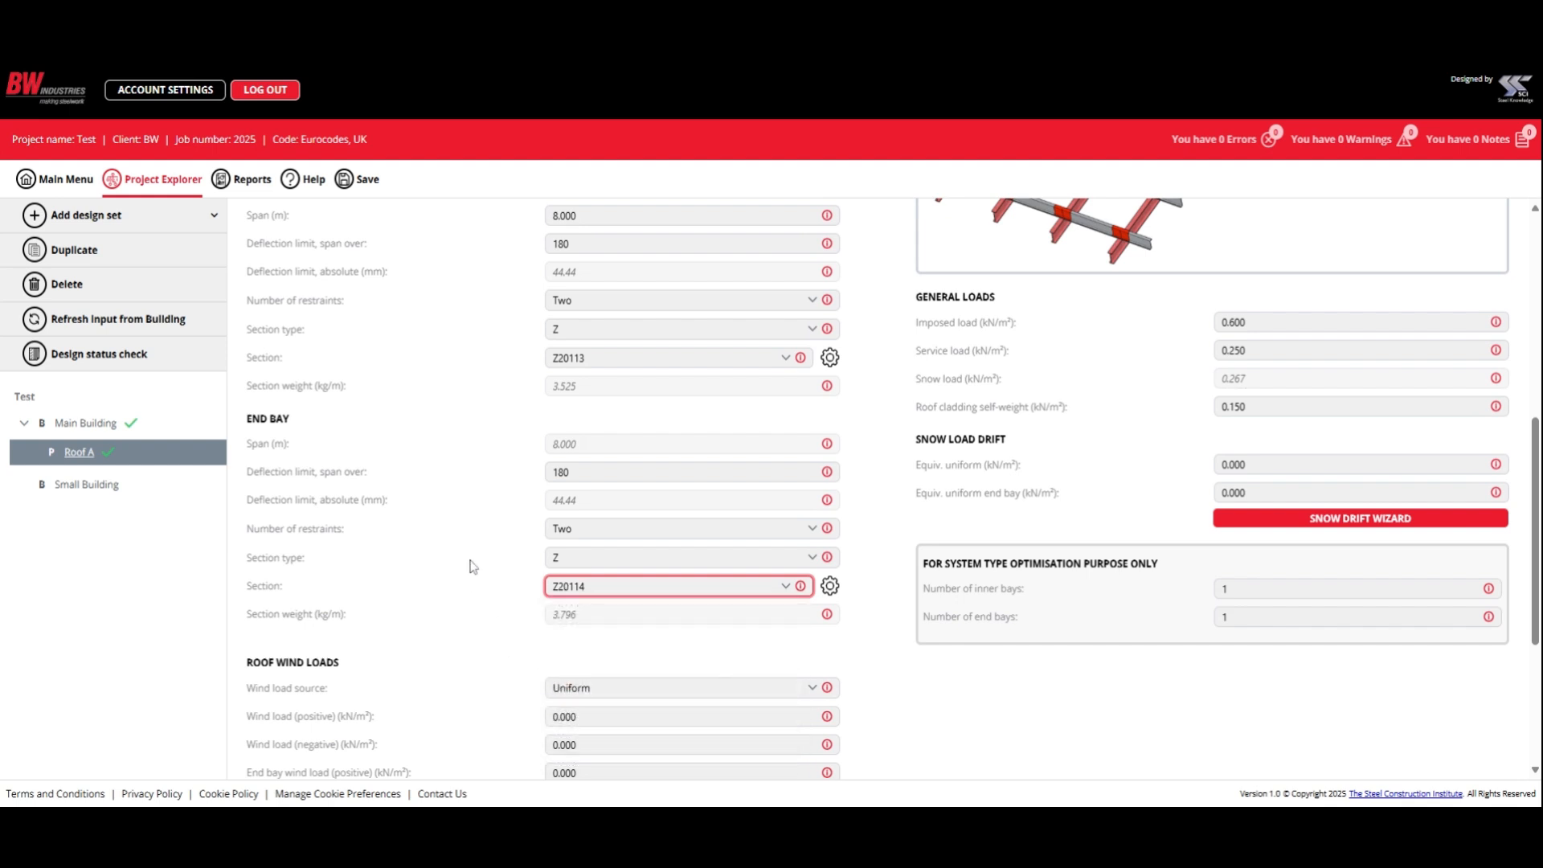
Set the wind load source for the roof wind loads to Stepped.
scroll(482, 553, "down", 1)
scroll(482, 552, "down", 1)
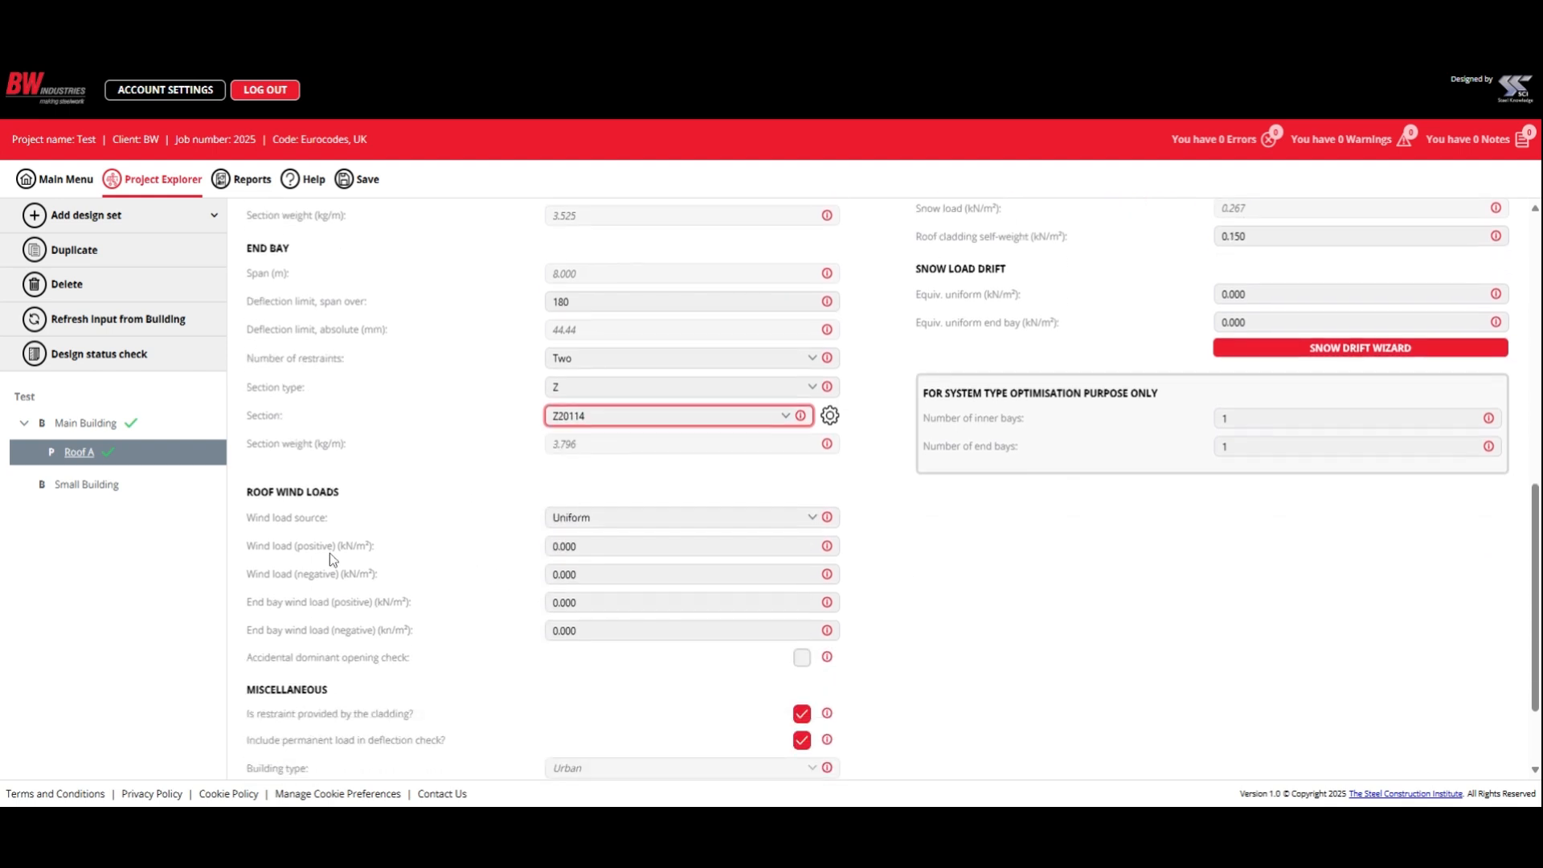
scroll(391, 553, "down", 1)
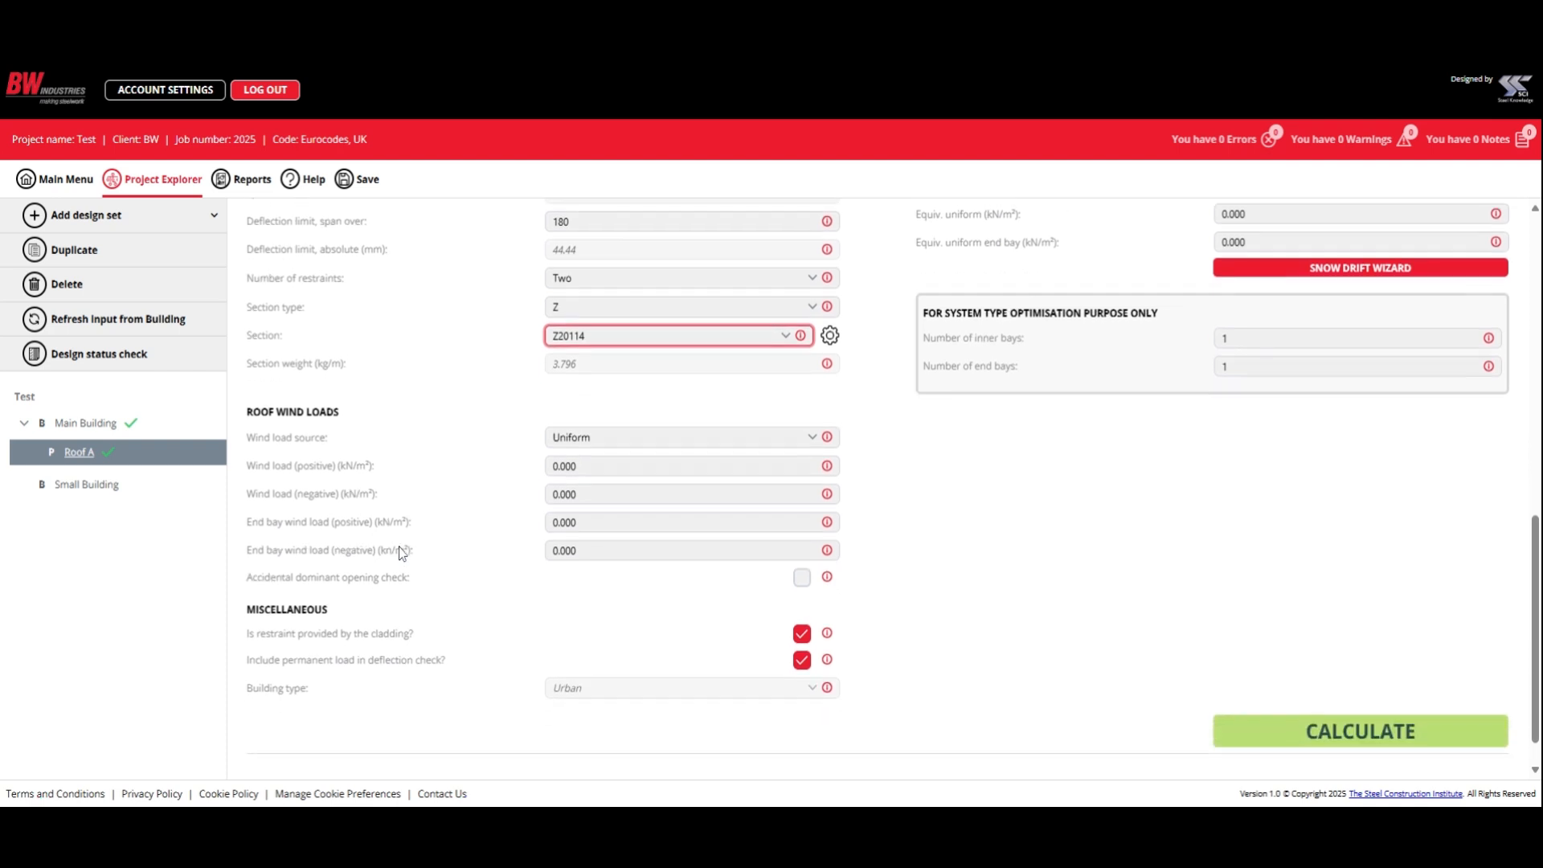
scroll(1171, 644, "up", 4)
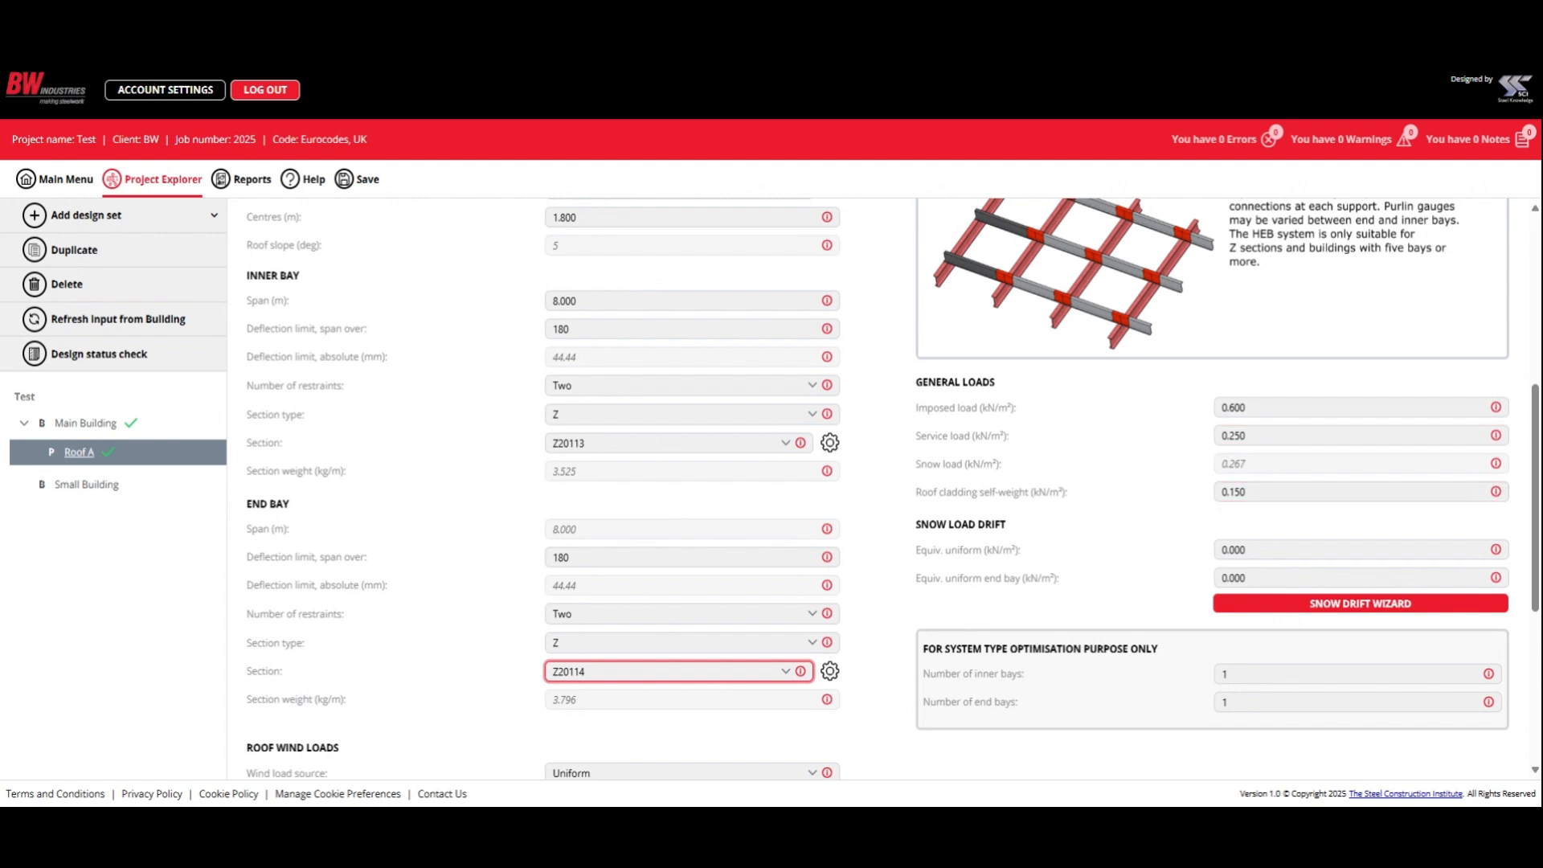
scroll(1112, 507, "down", 5)
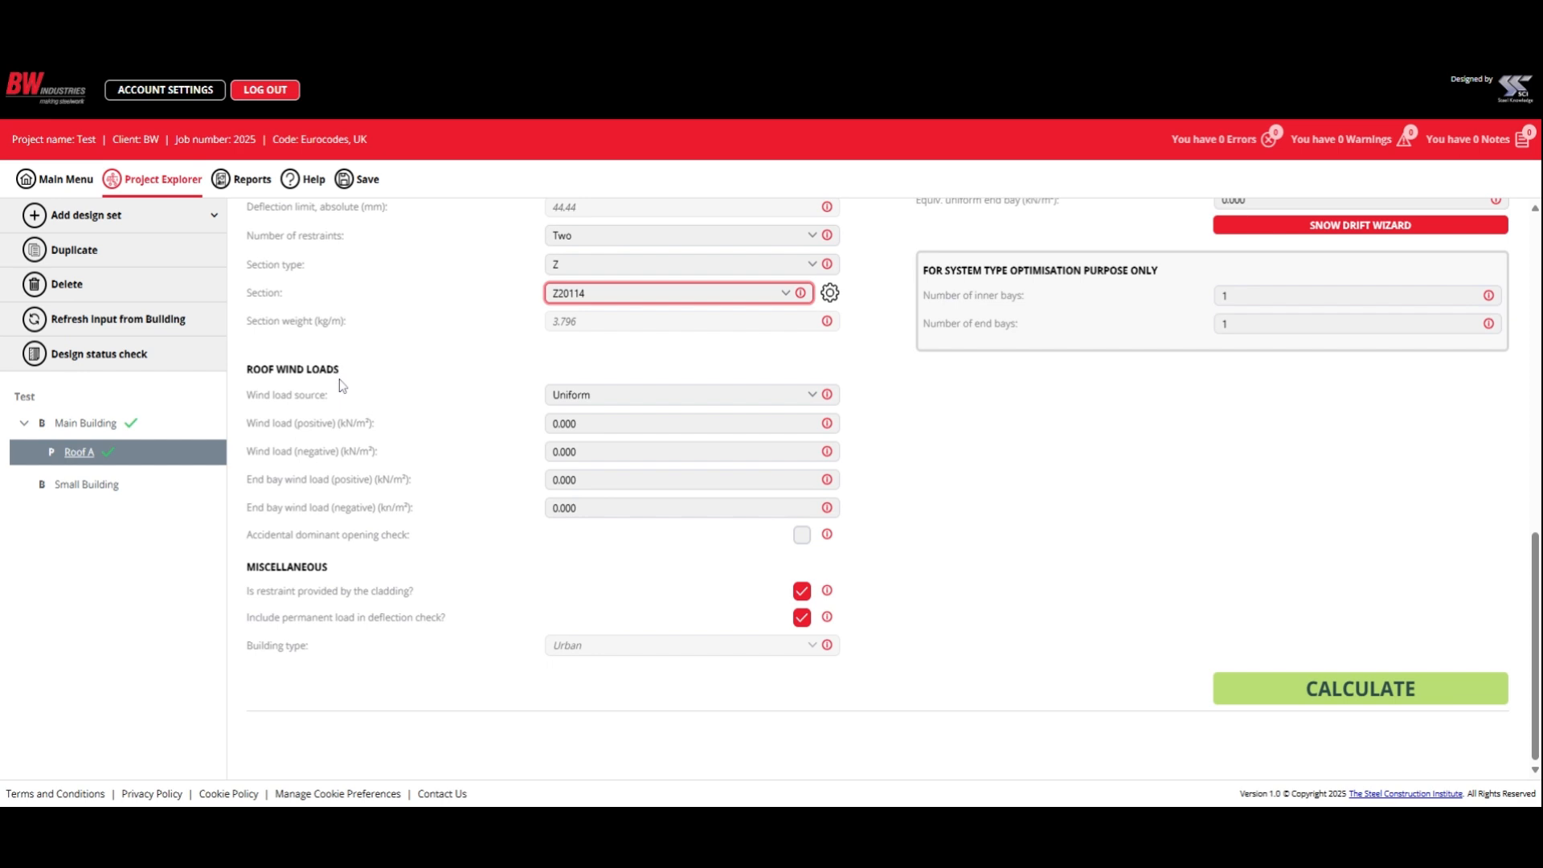
left_click(641, 396)
left_click(562, 417)
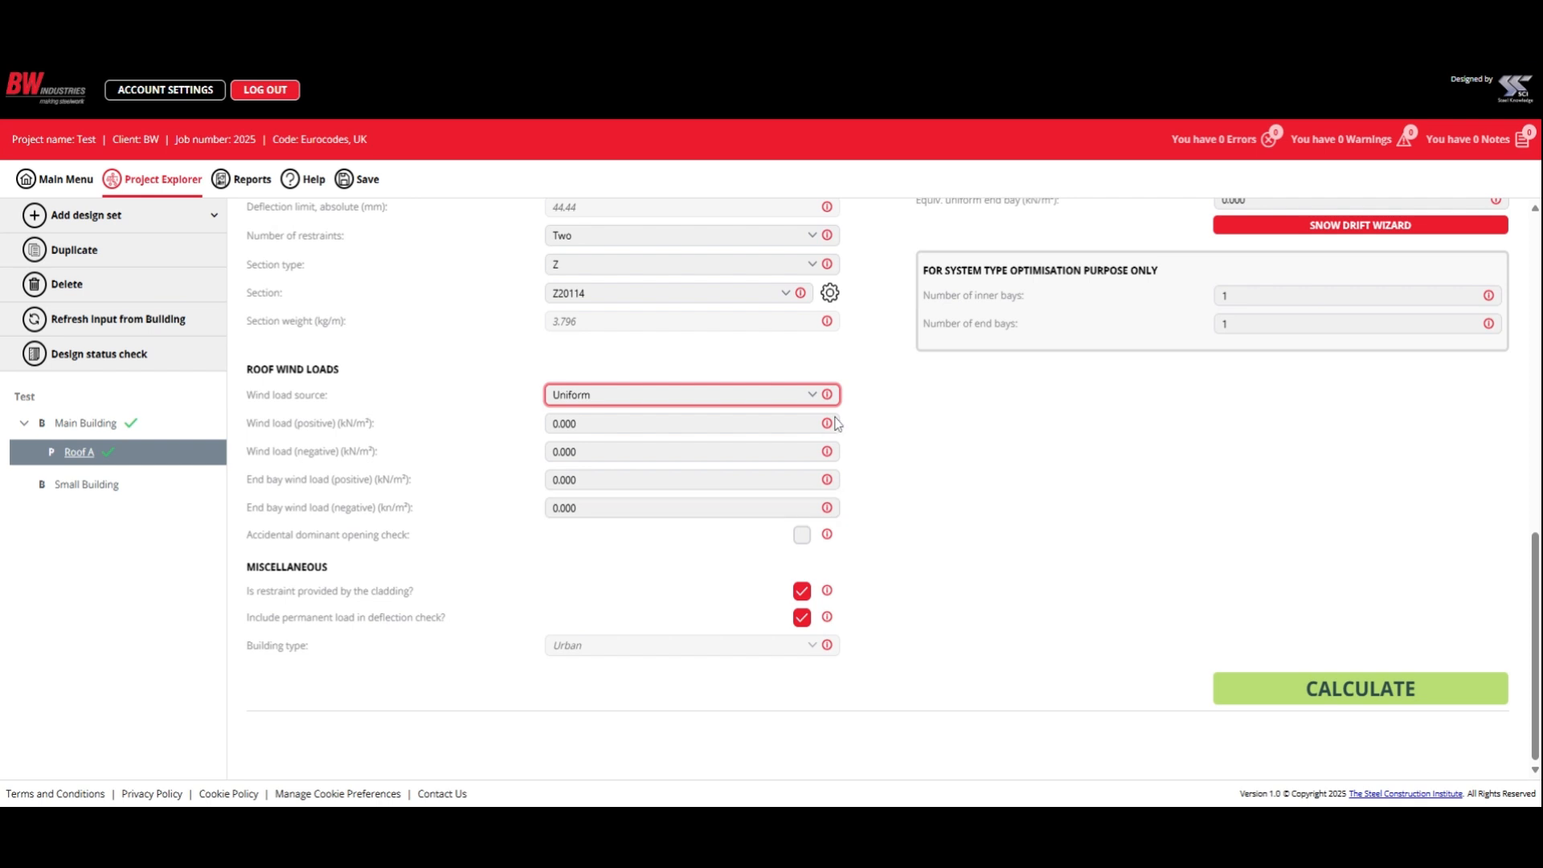
left_click(806, 397)
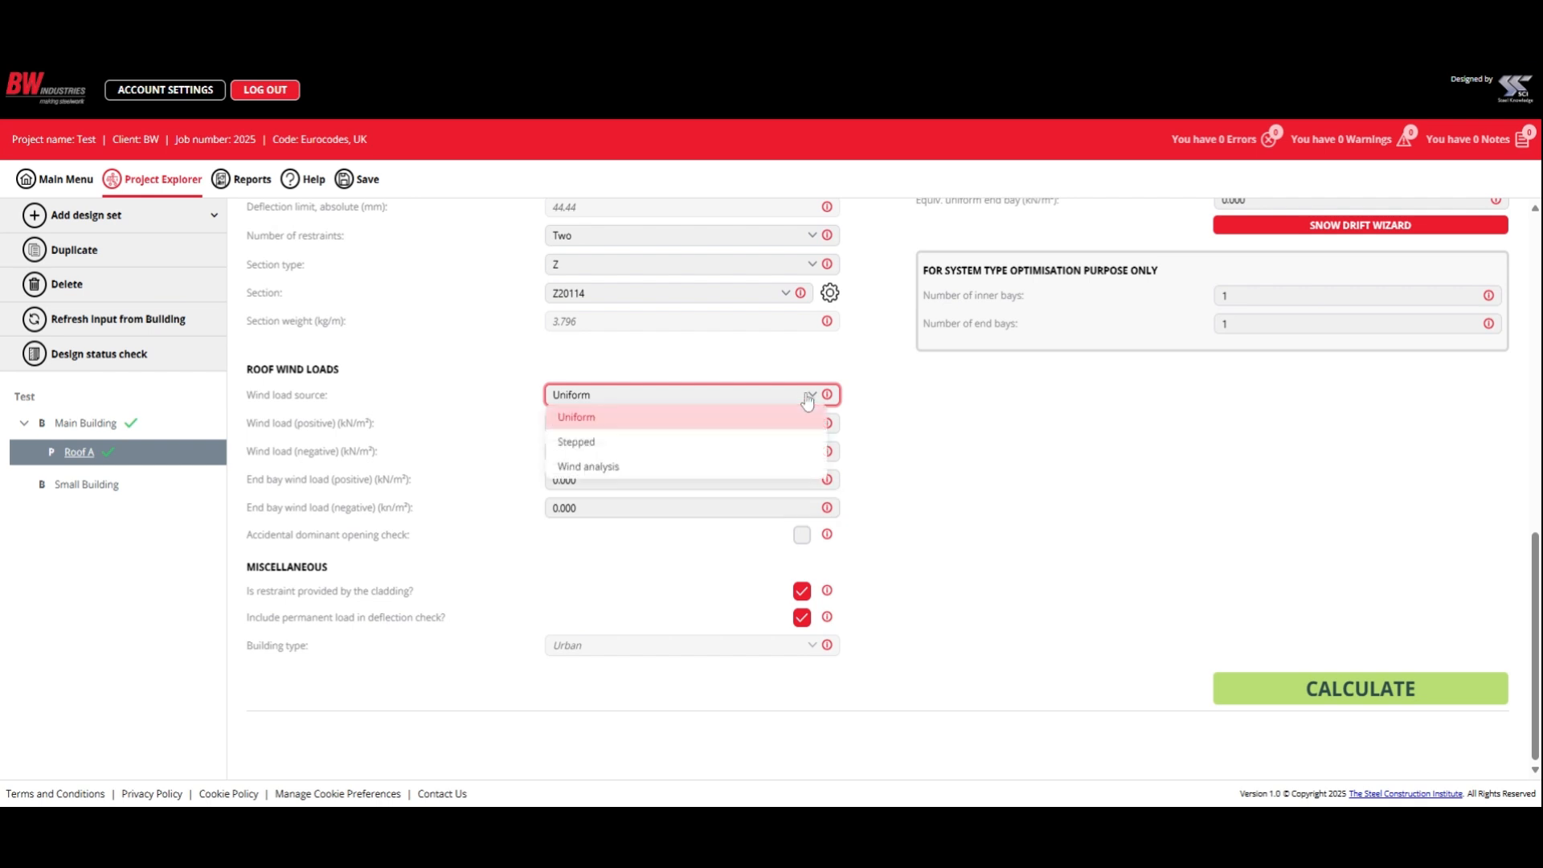
left_click(599, 445)
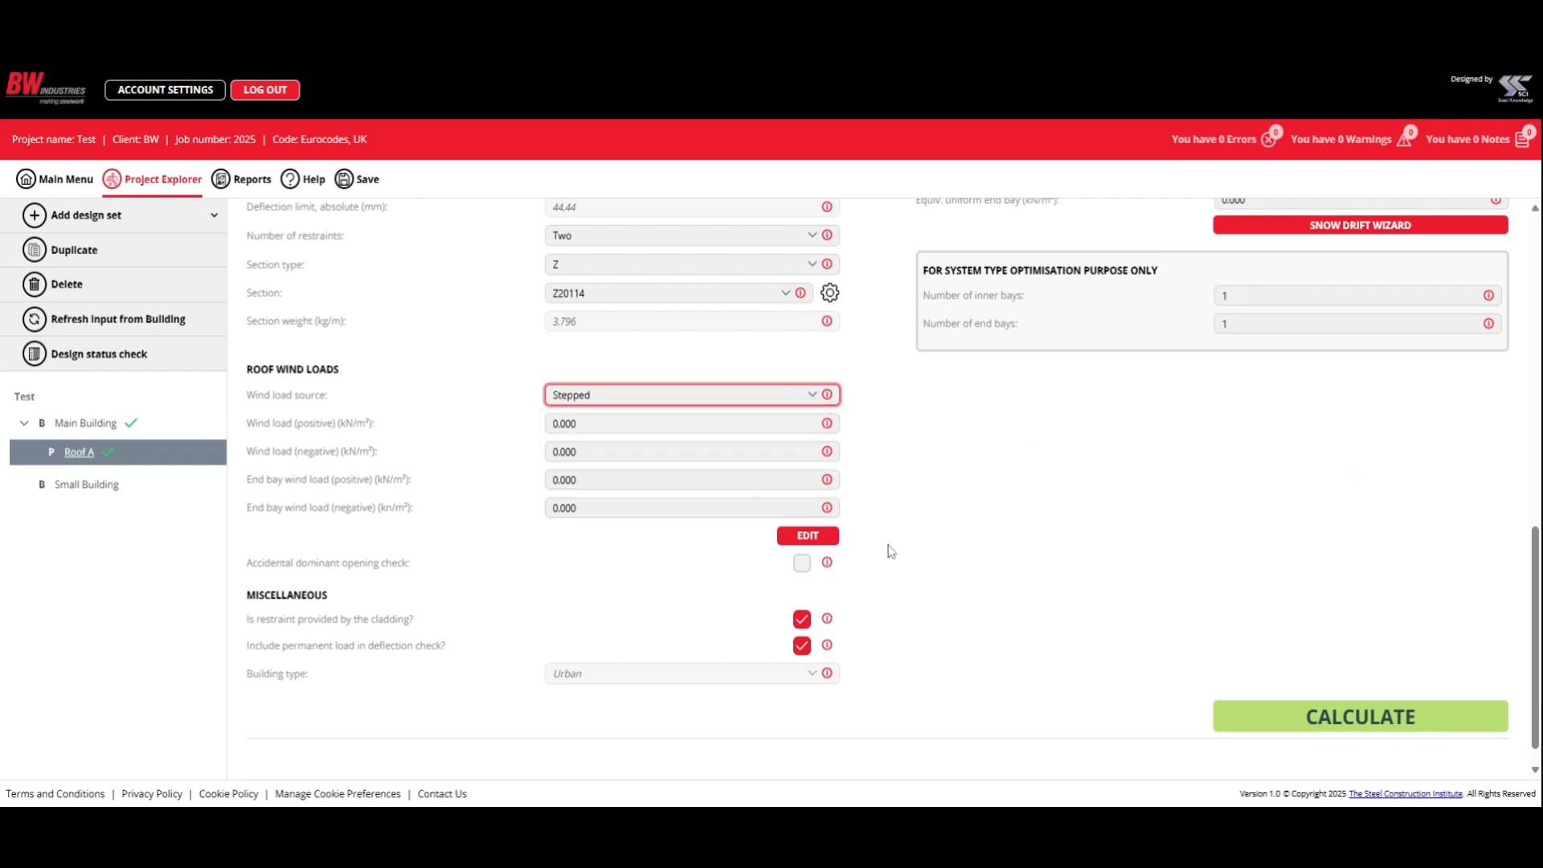
In the Stepped Wind Loads Wizard, set the negative pressure to 1 kN/m² for zone 1 and 0.5 kN/m² for zone 2.
left_click(805, 536)
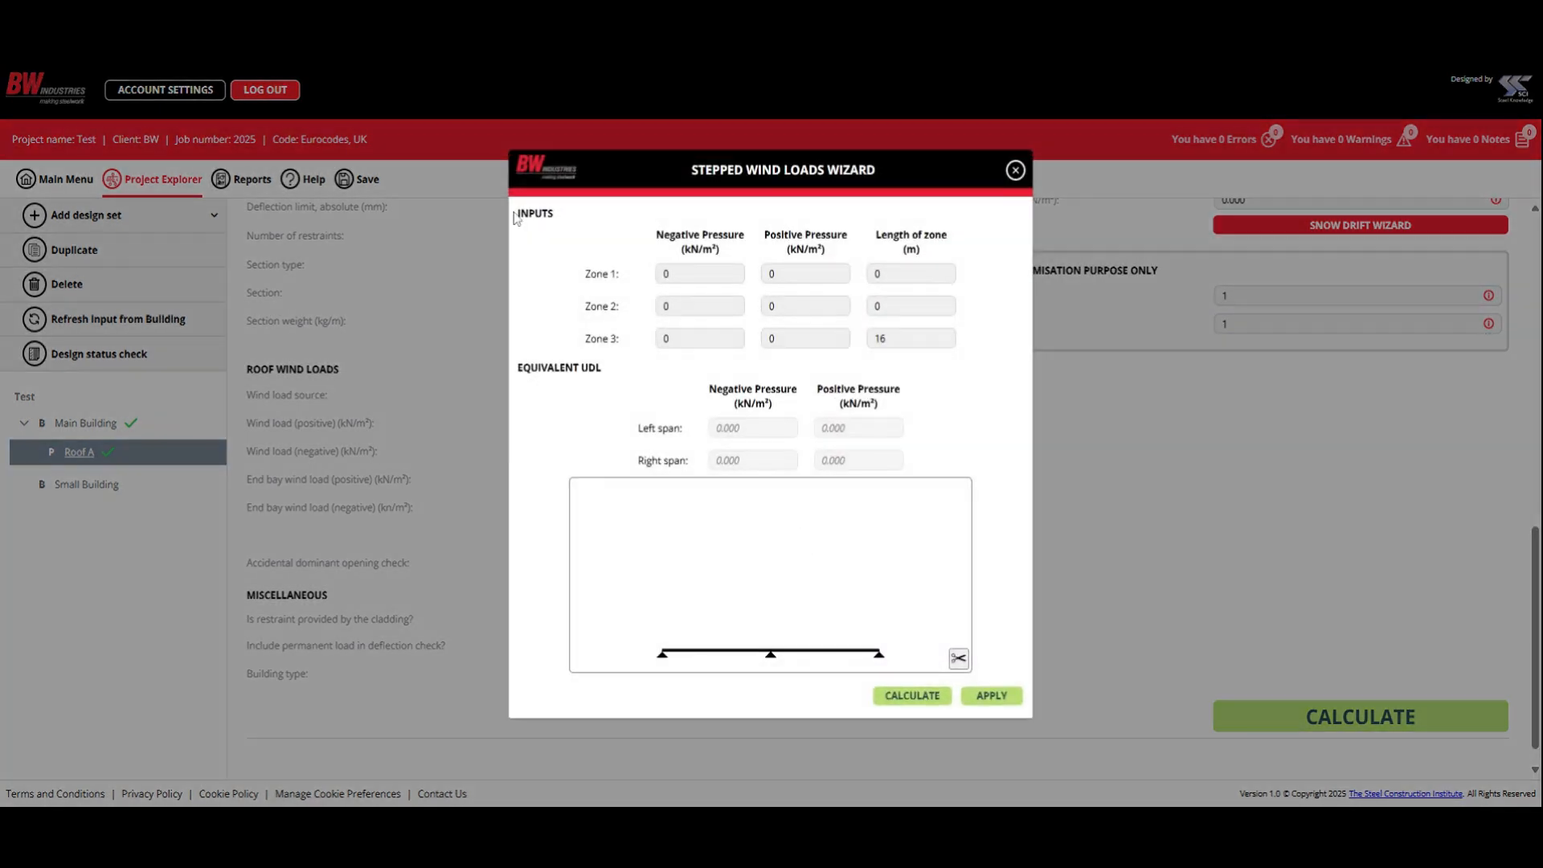
left_click(723, 274)
left_click(765, 277)
key("shift+Tab")
key("Tab")
key("Tab")
left_click(987, 694)
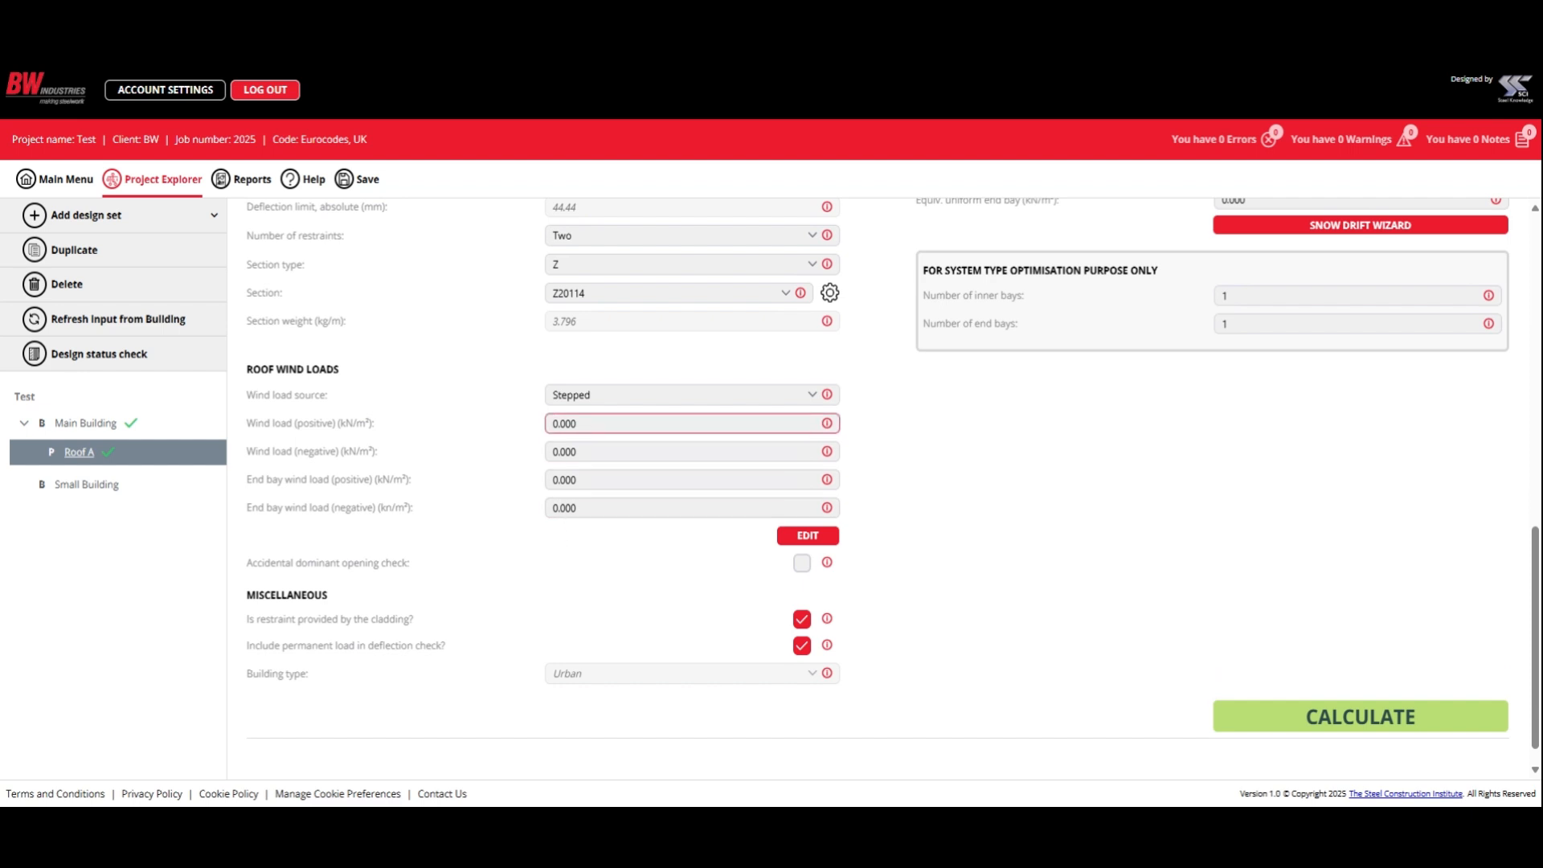
left_click(807, 536)
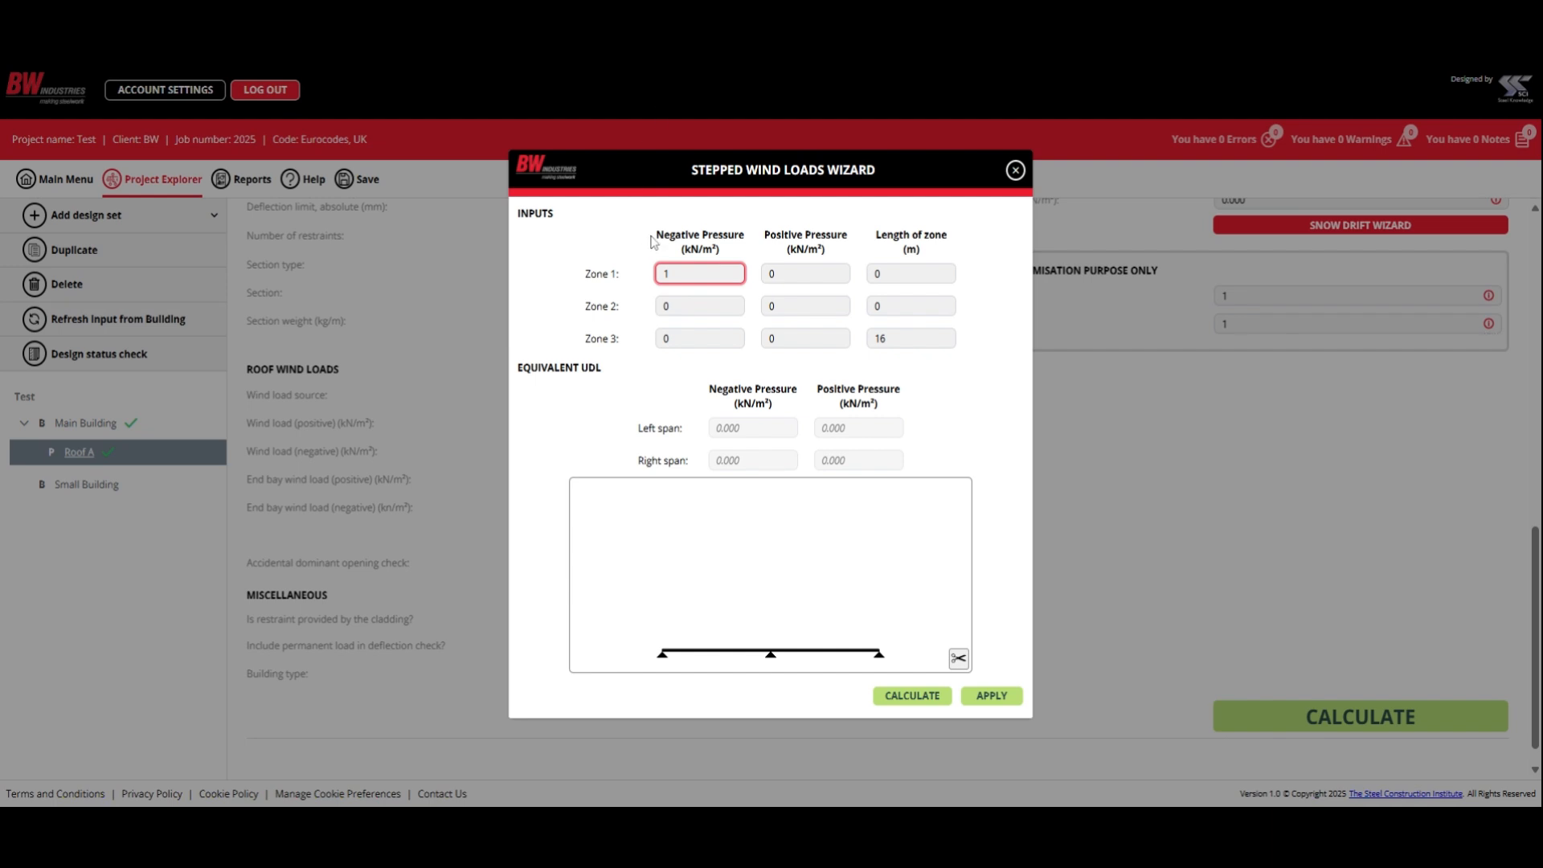
left_click(665, 306)
type("0.5")
key("Tab")
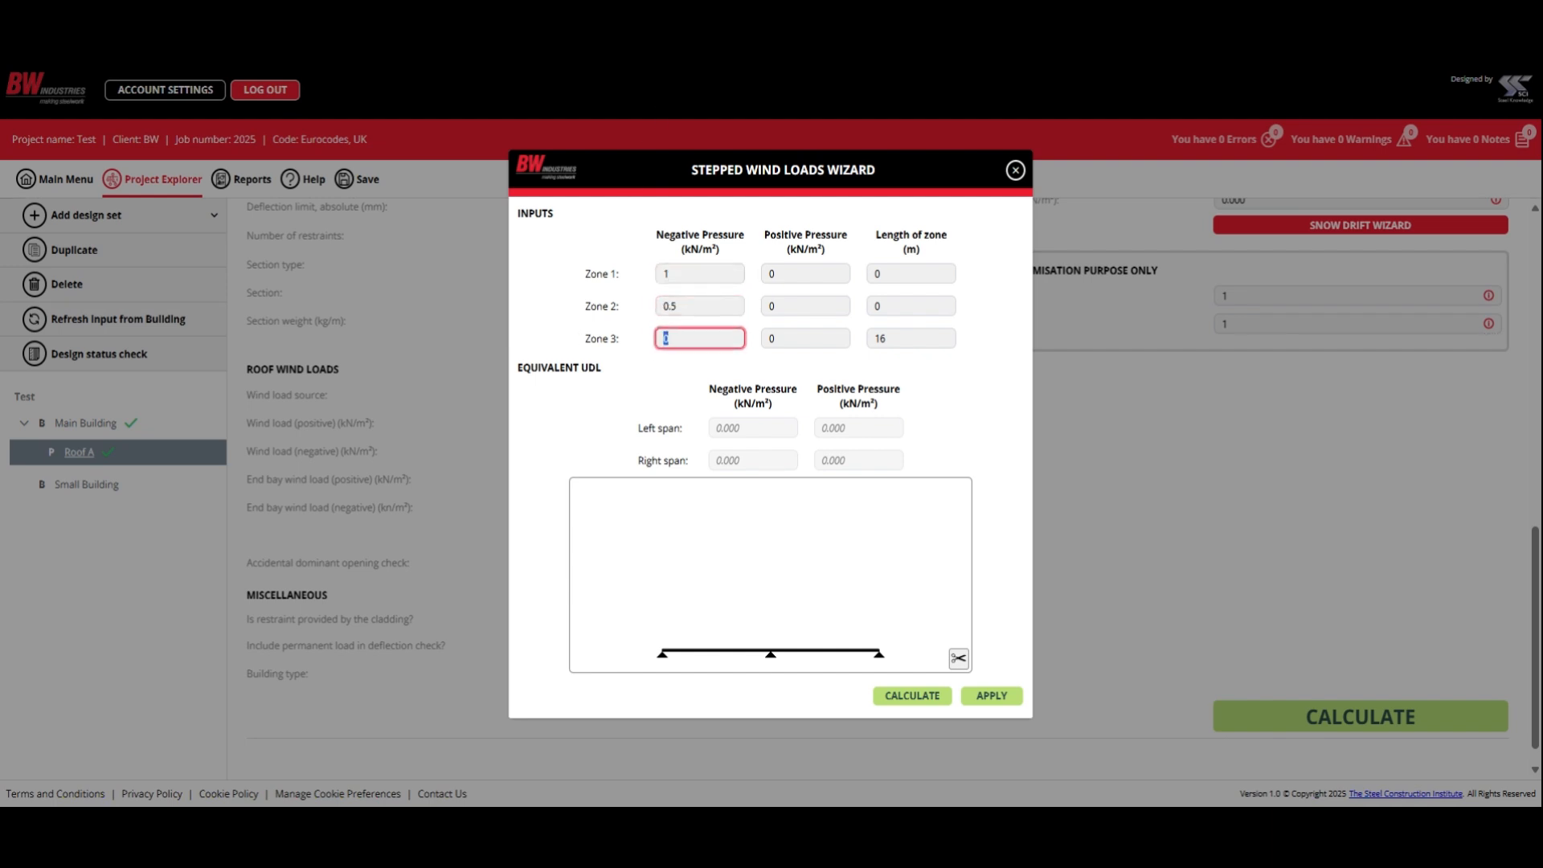
Set the positive pressure of zones 1 and 2 to 0.29 kN/m².
left_click(765, 274)
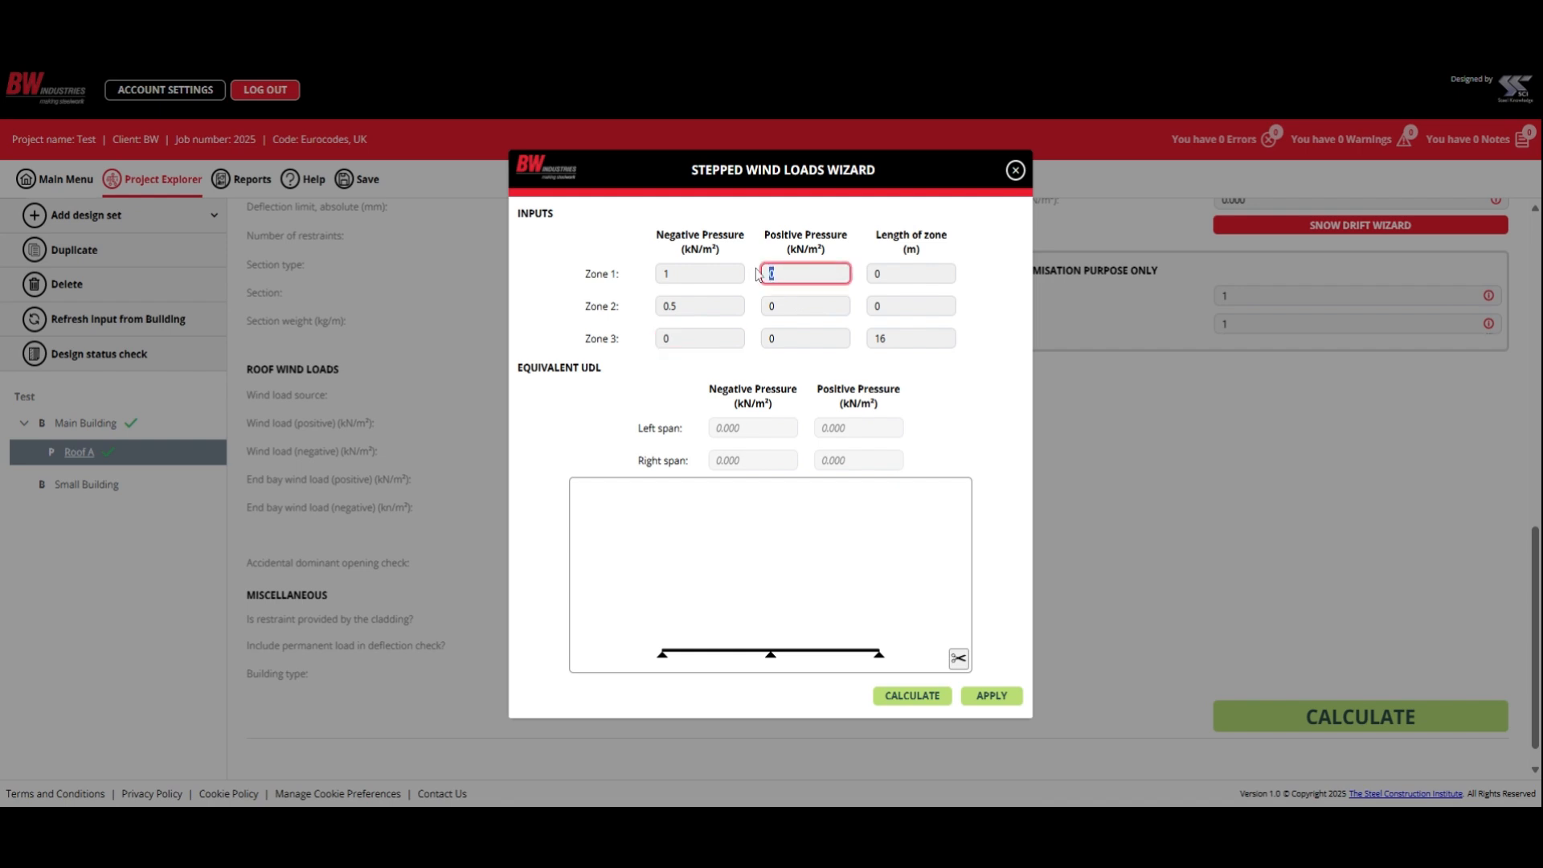
left_click(788, 305)
double_click(771, 306)
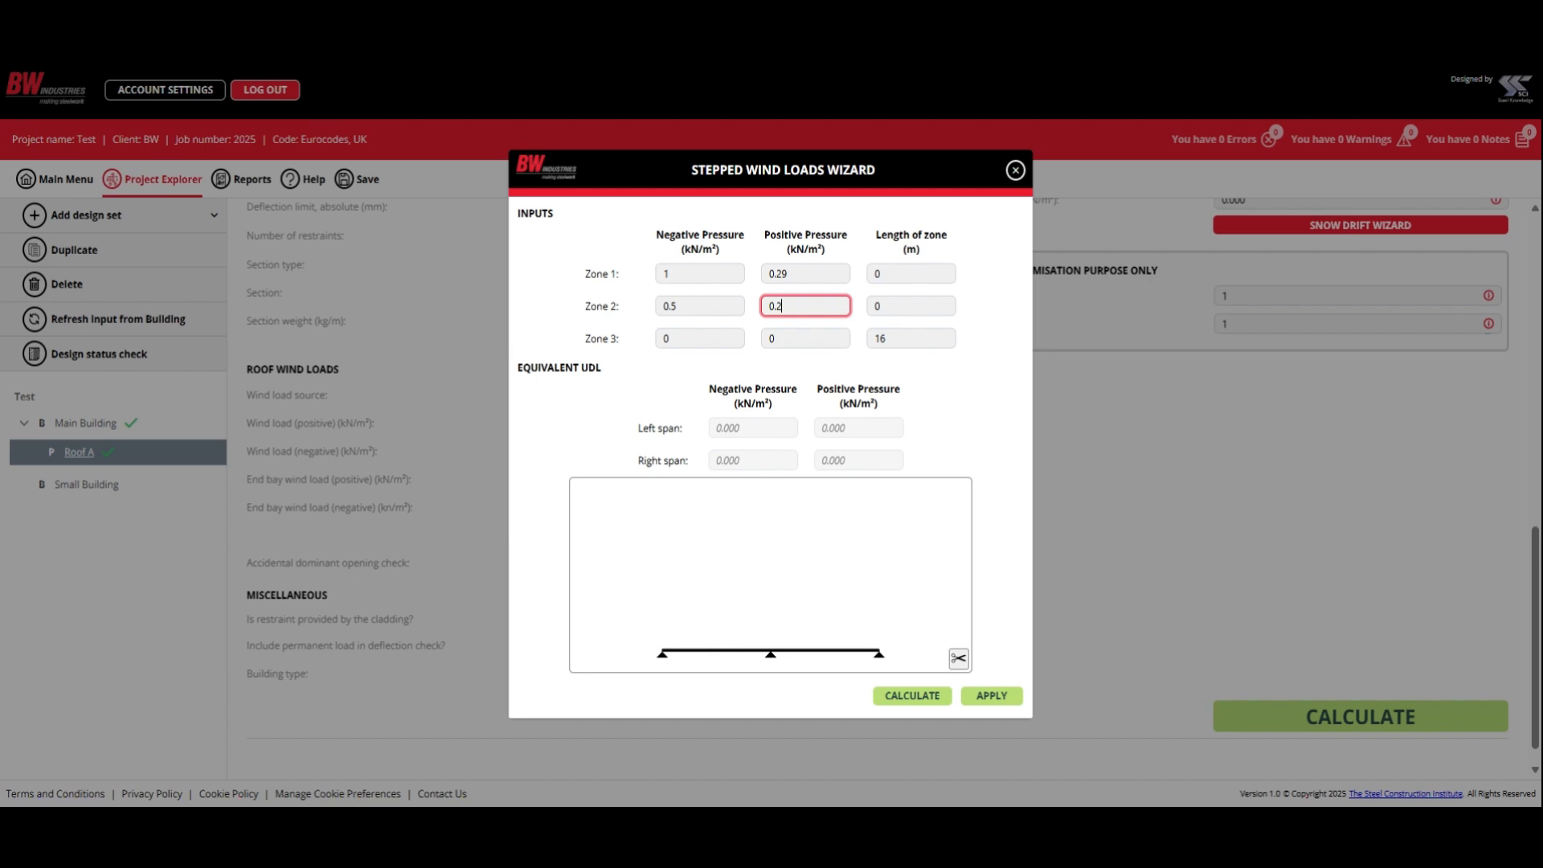
Set the zone lengths to 2 m for zone 1 and 14 m for zone 2.
double_click(892, 273)
type("2")
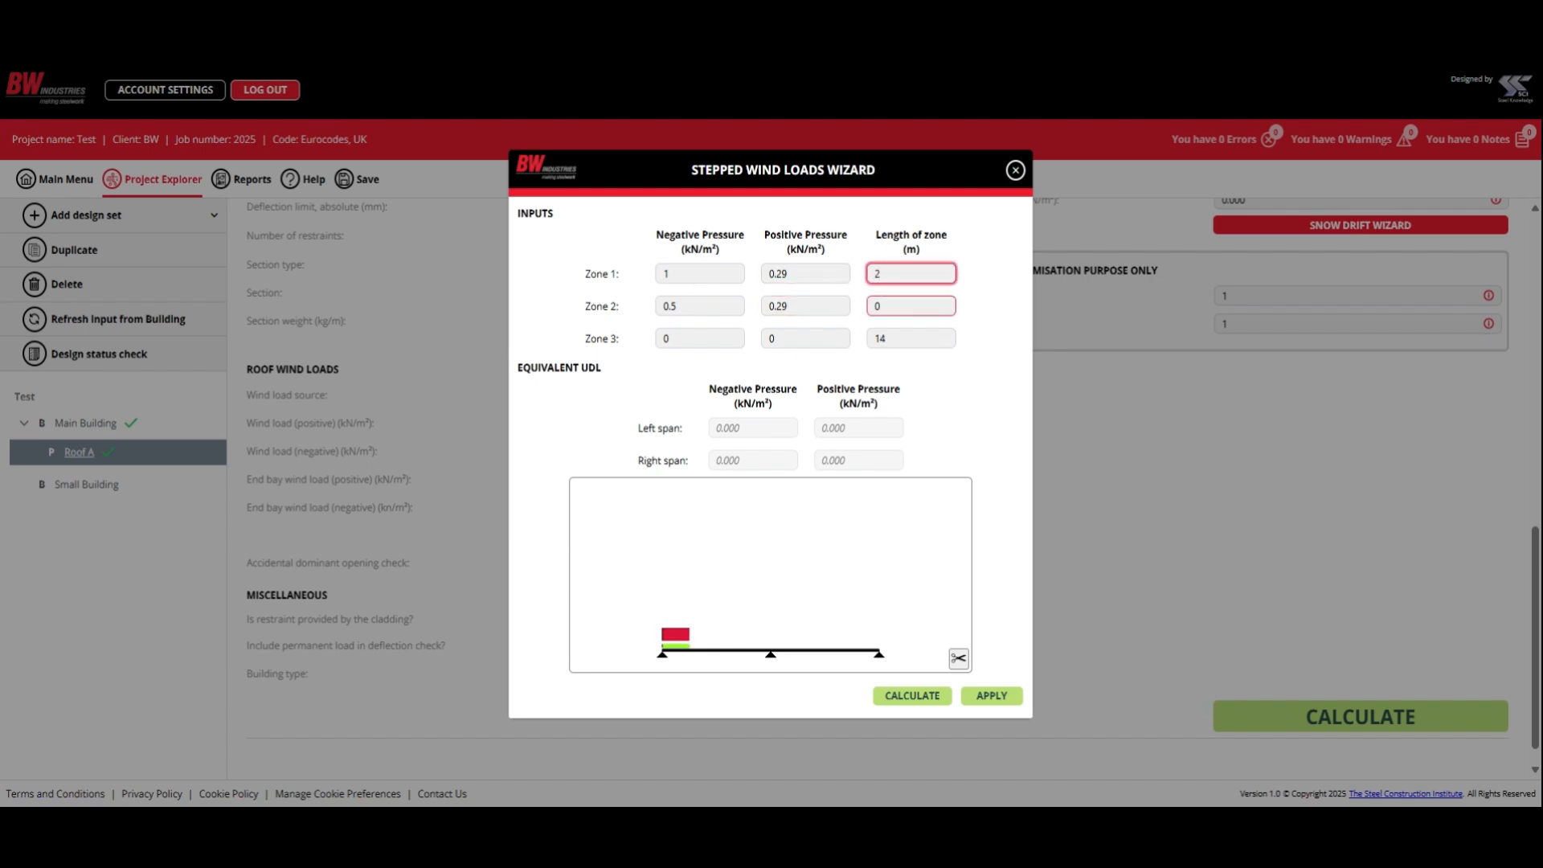
left_click(892, 306)
key("BackSpace")
type("14")
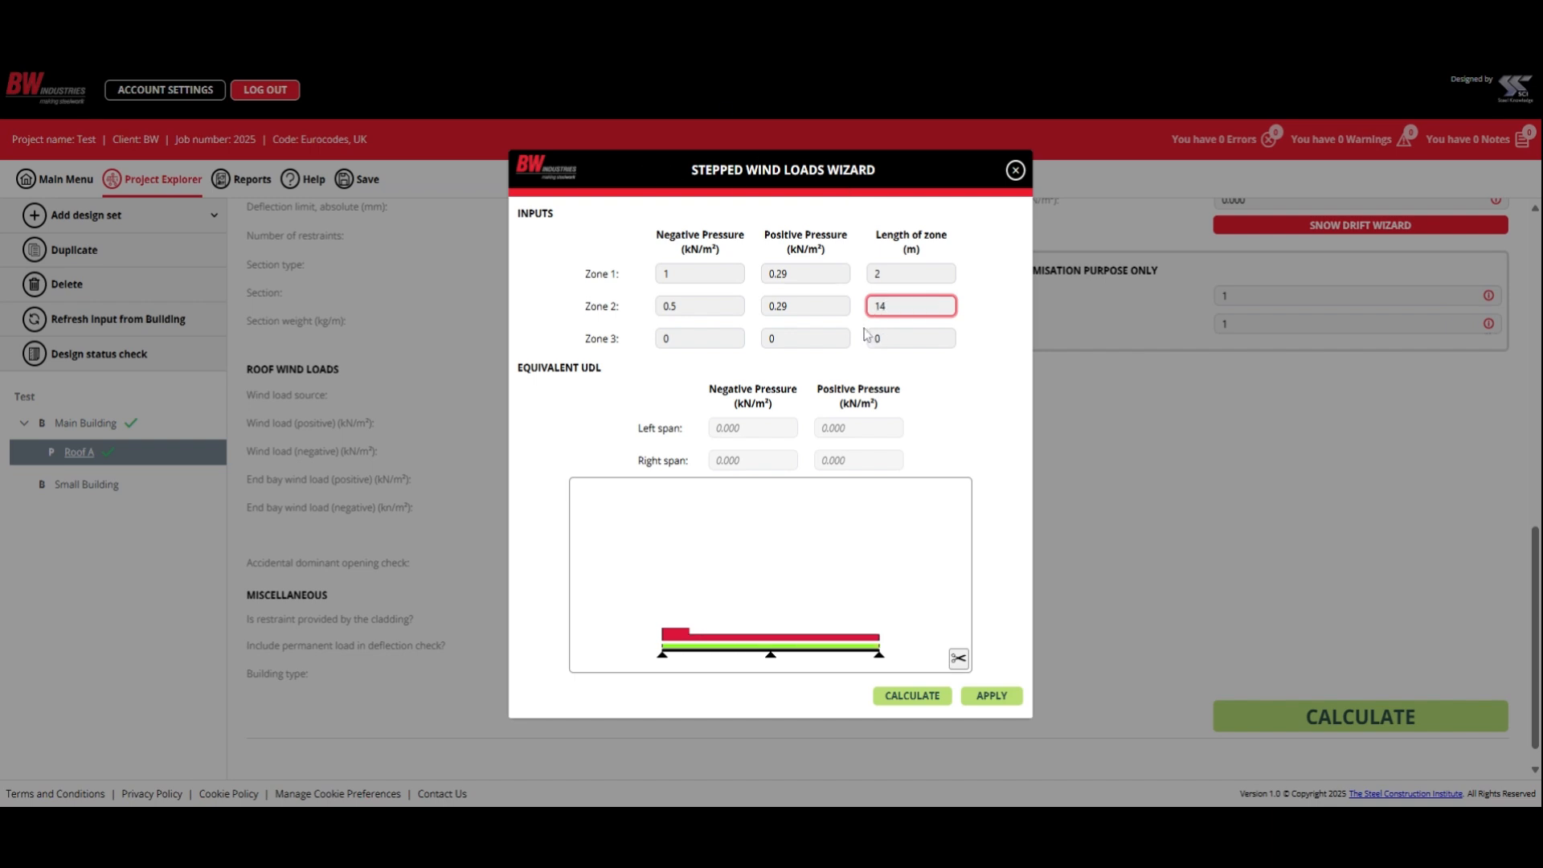
left_click(878, 275)
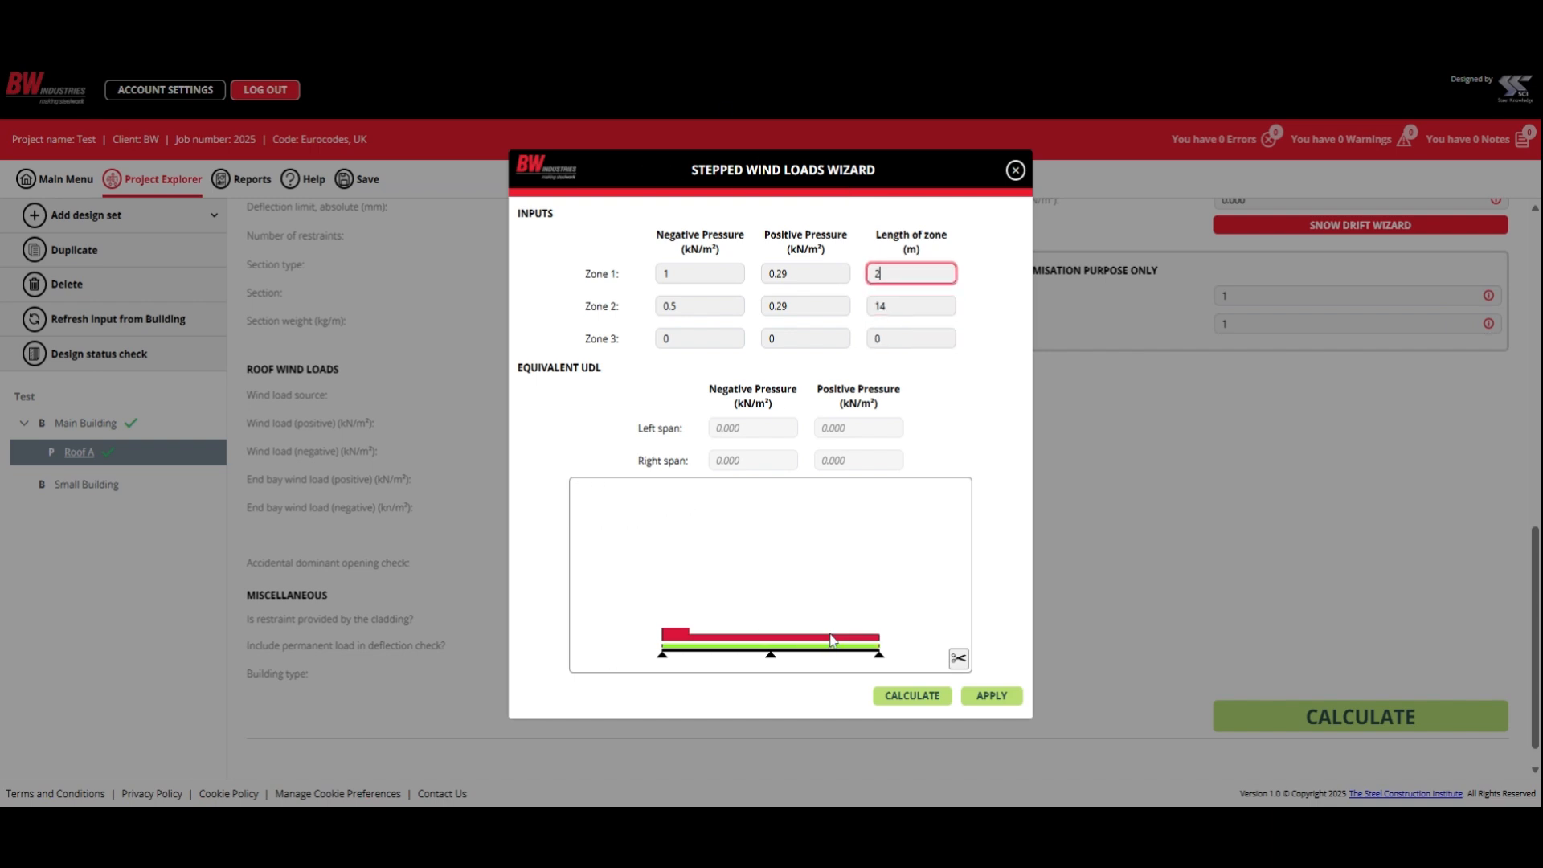
Calculate the equivalent UDLs from the stepped wind zones and apply them to the roof wind loads.
mouse_move(744, 658)
left_click(946, 703)
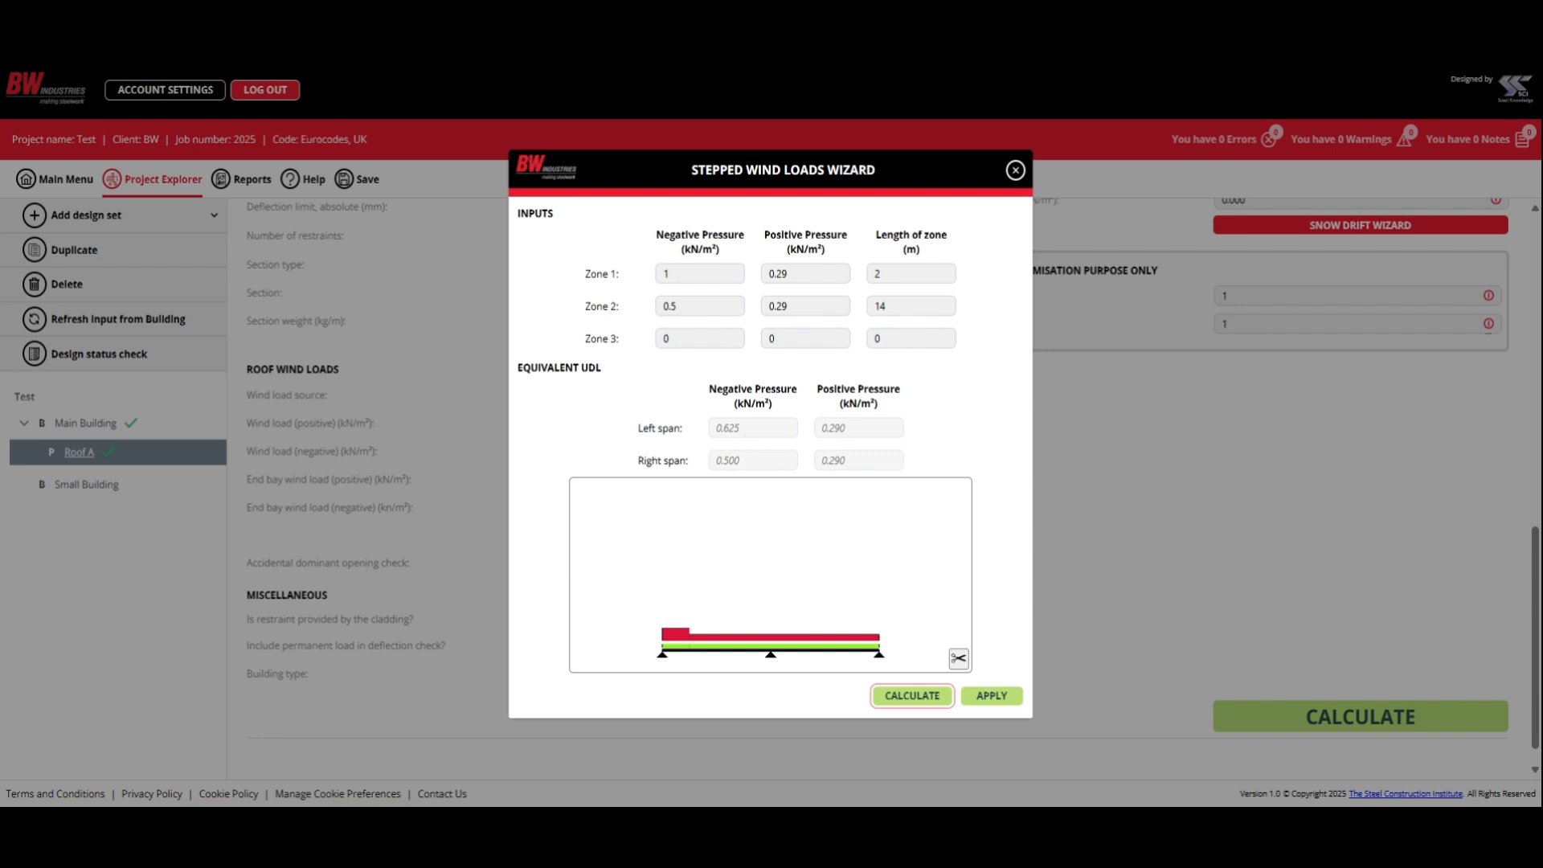
left_click(998, 696)
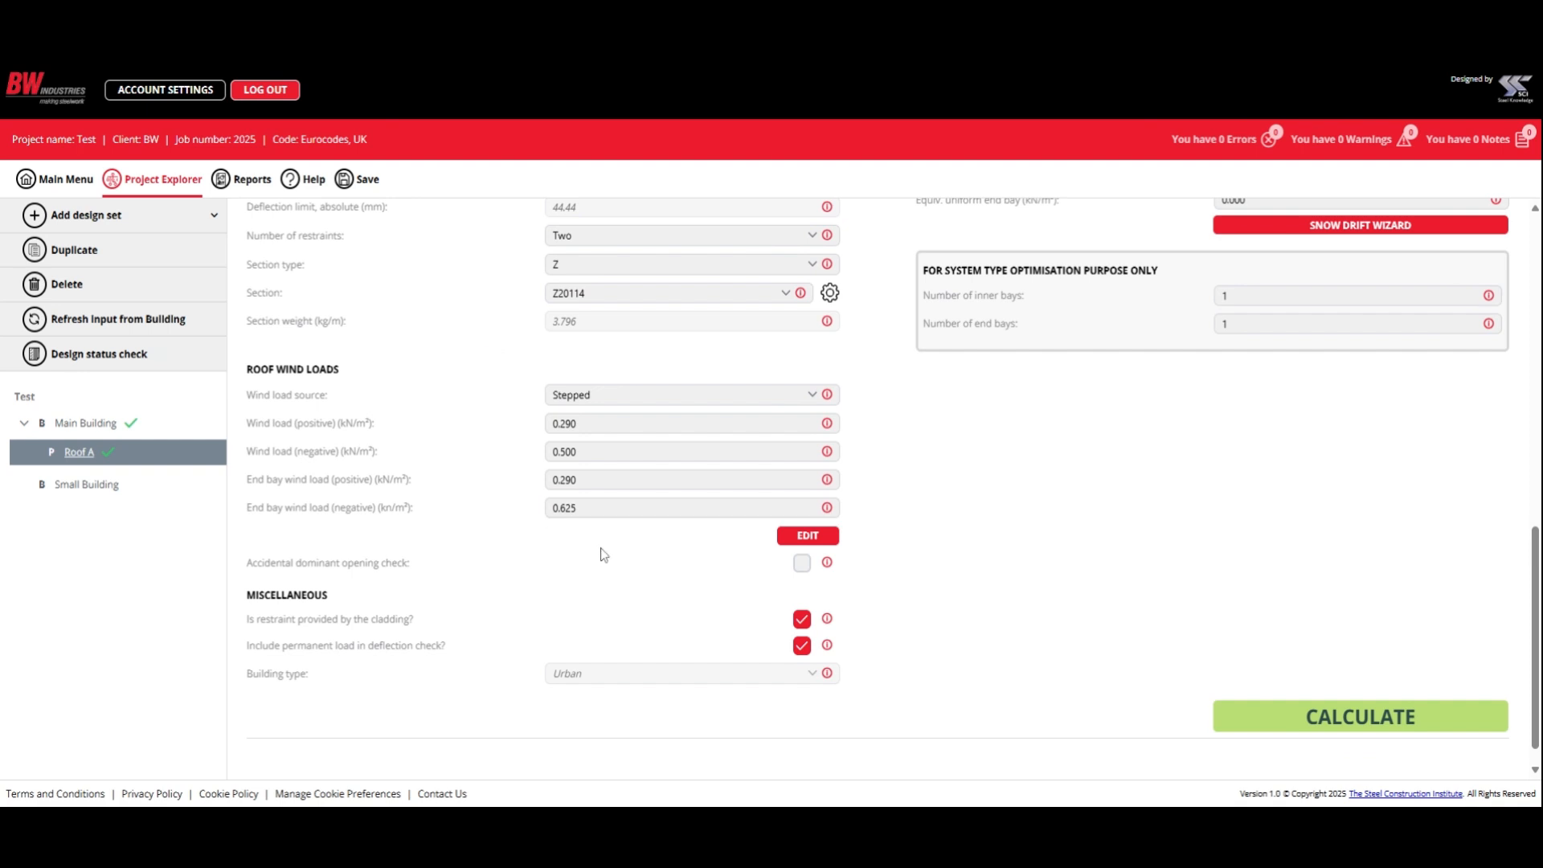
Try the accidental dominant opening check and switch it off again.
scroll(603, 553, "down", 1)
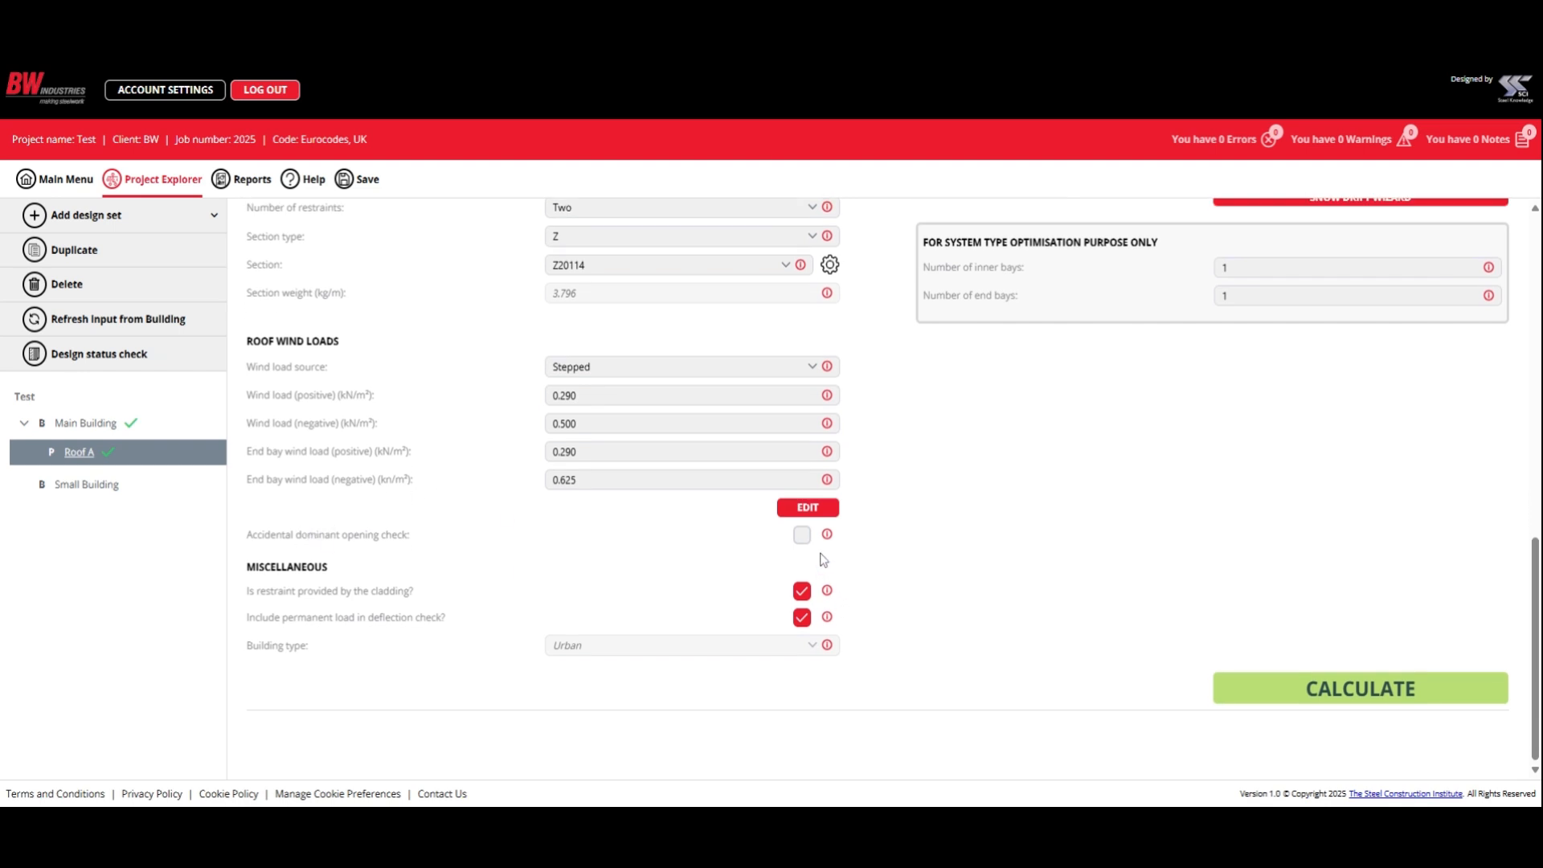
left_click(802, 536)
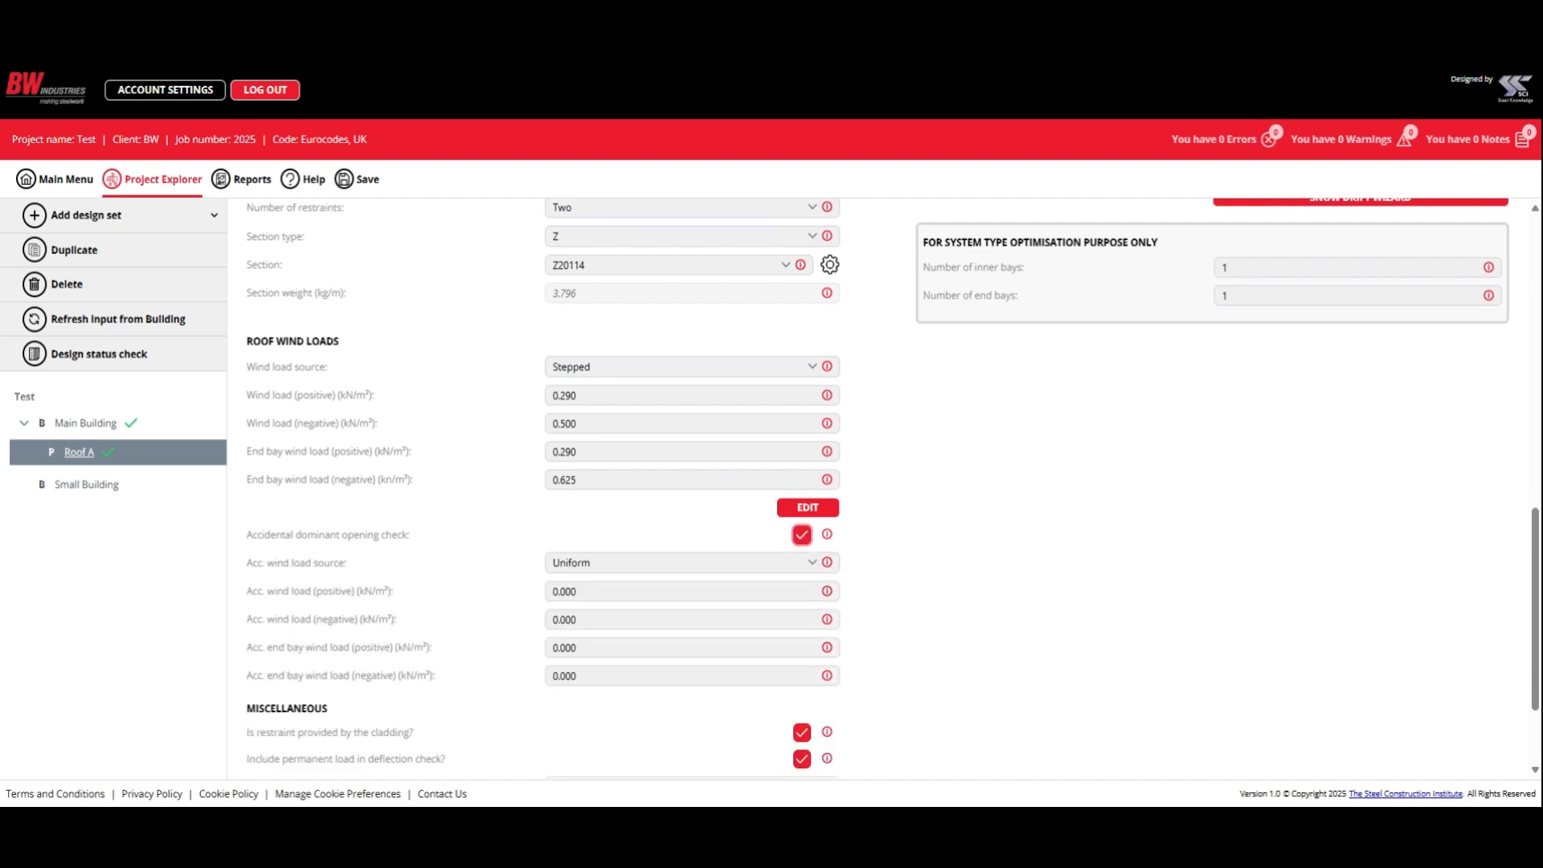
left_click(802, 535)
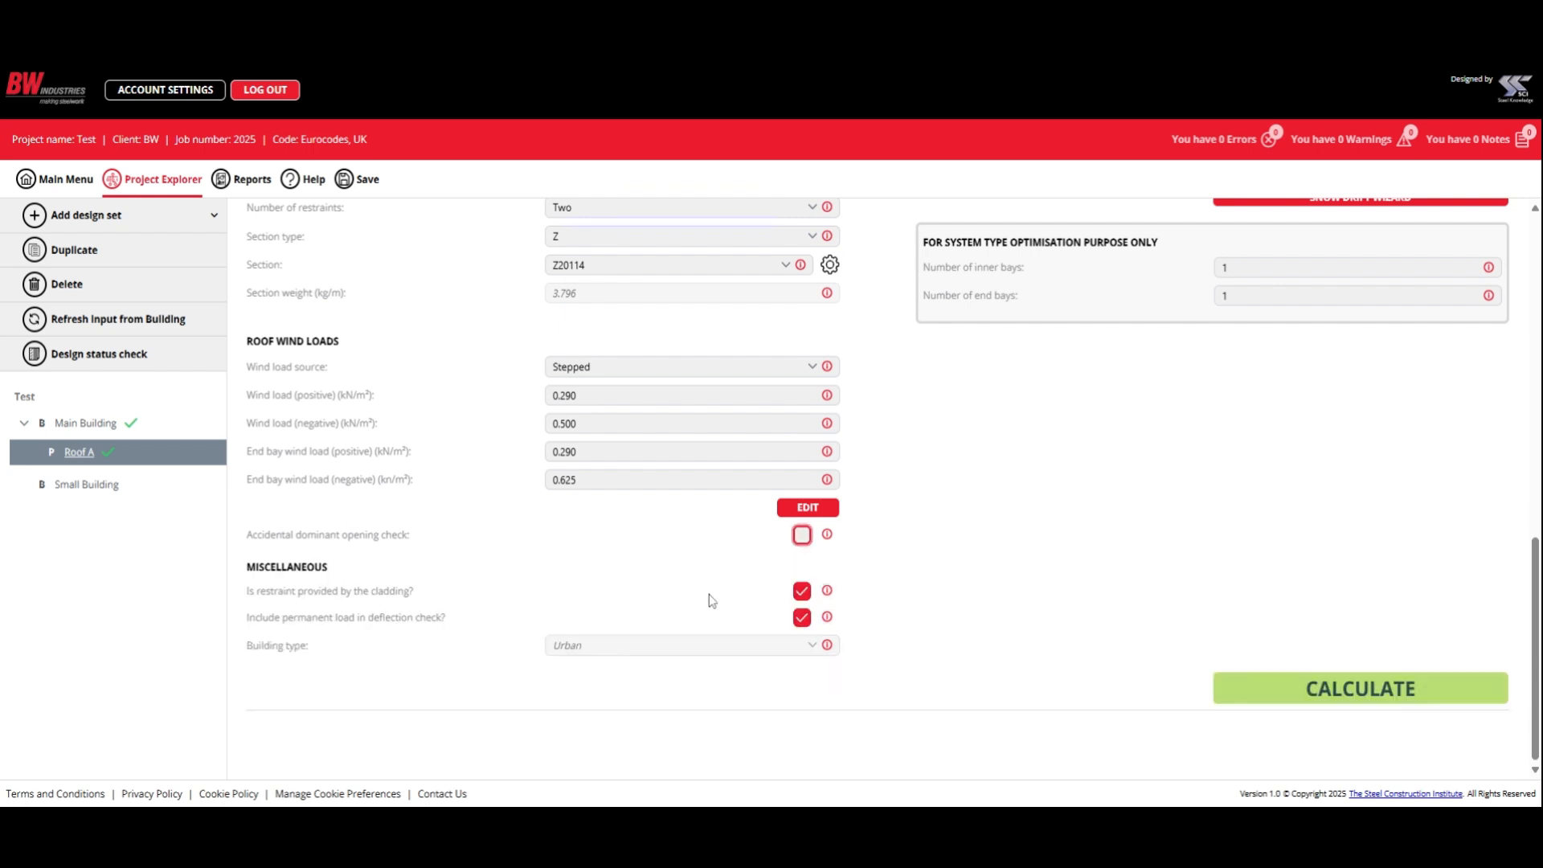
Toggle the cladding restraint and the permanent load in deflection check options off and back on.
left_click(803, 592)
left_click(803, 597)
left_click(801, 595)
left_click(802, 593)
left_click(802, 620)
left_click(802, 620)
left_click(815, 644)
Calculate and apply a Parapet at gable snow drift with a parapet height of 1 m and a roof width b1 of 10 m.
scroll(1066, 601, "up", 3)
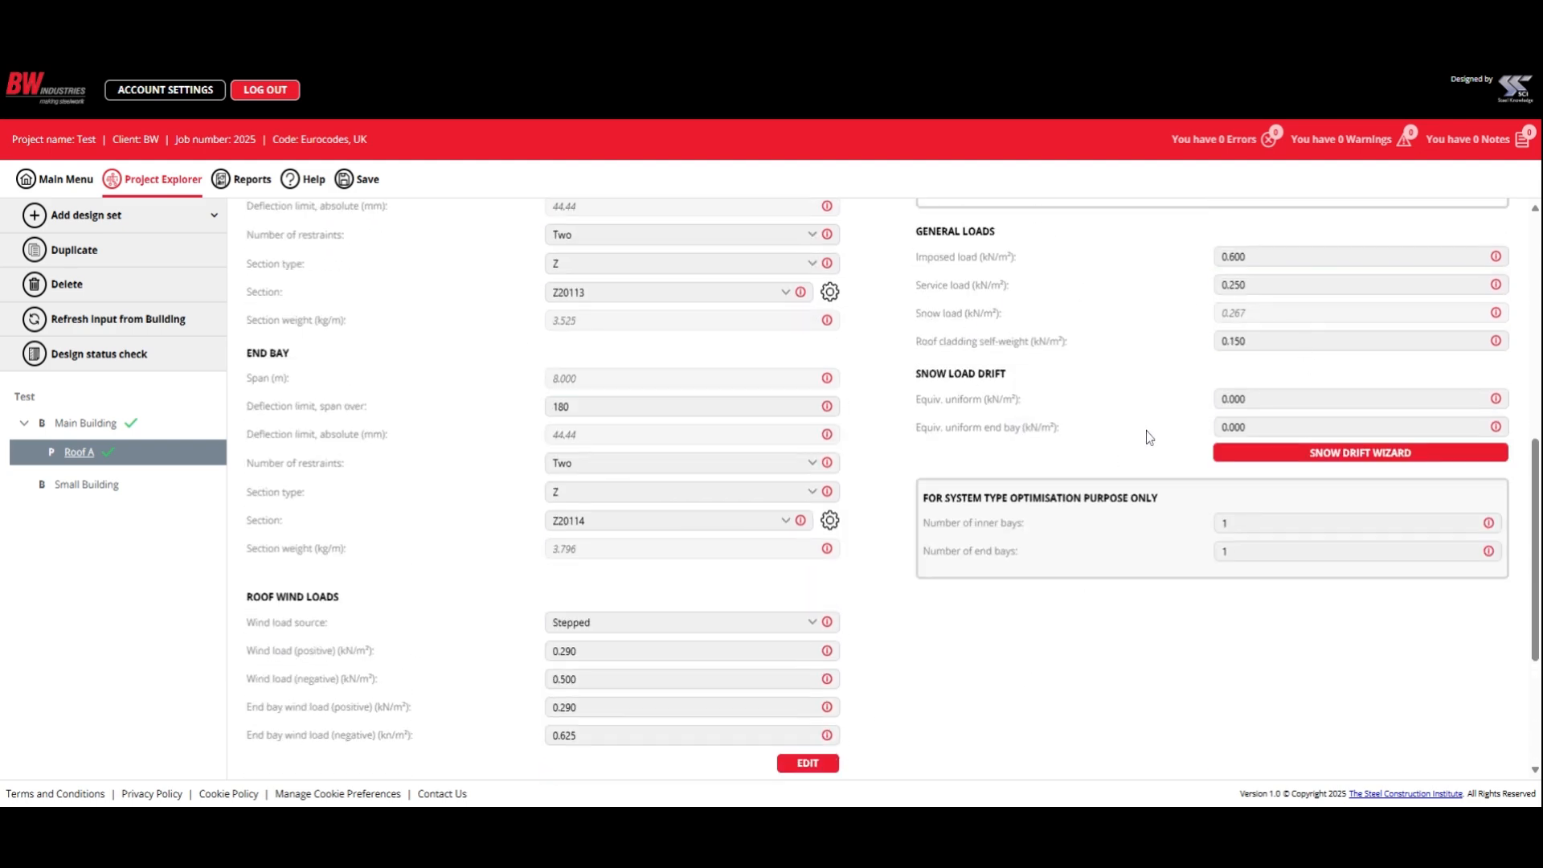
left_click(1274, 456)
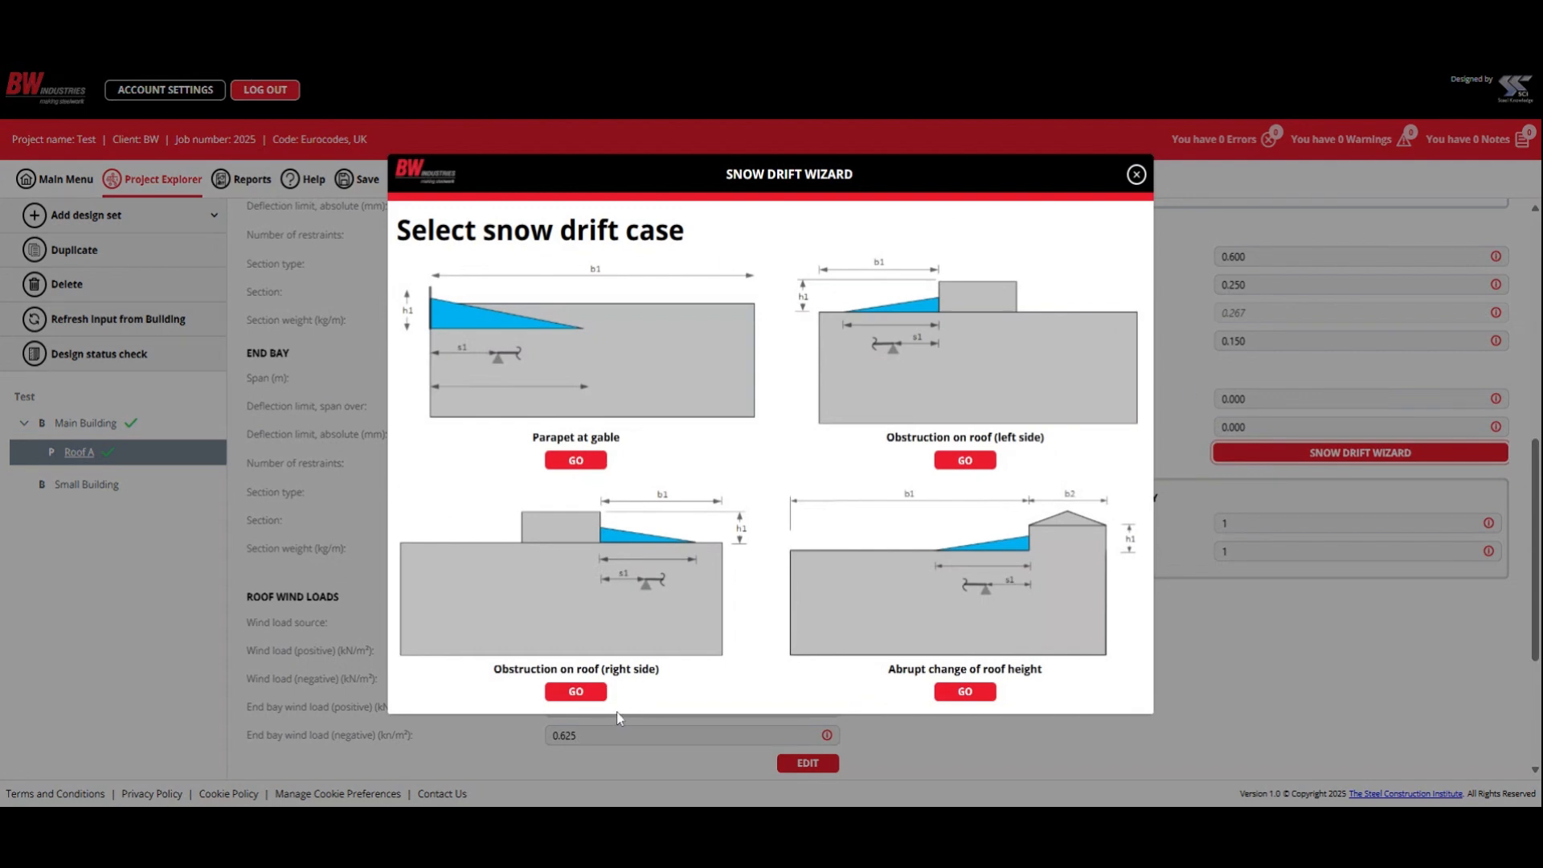
left_click(579, 461)
left_click(549, 425)
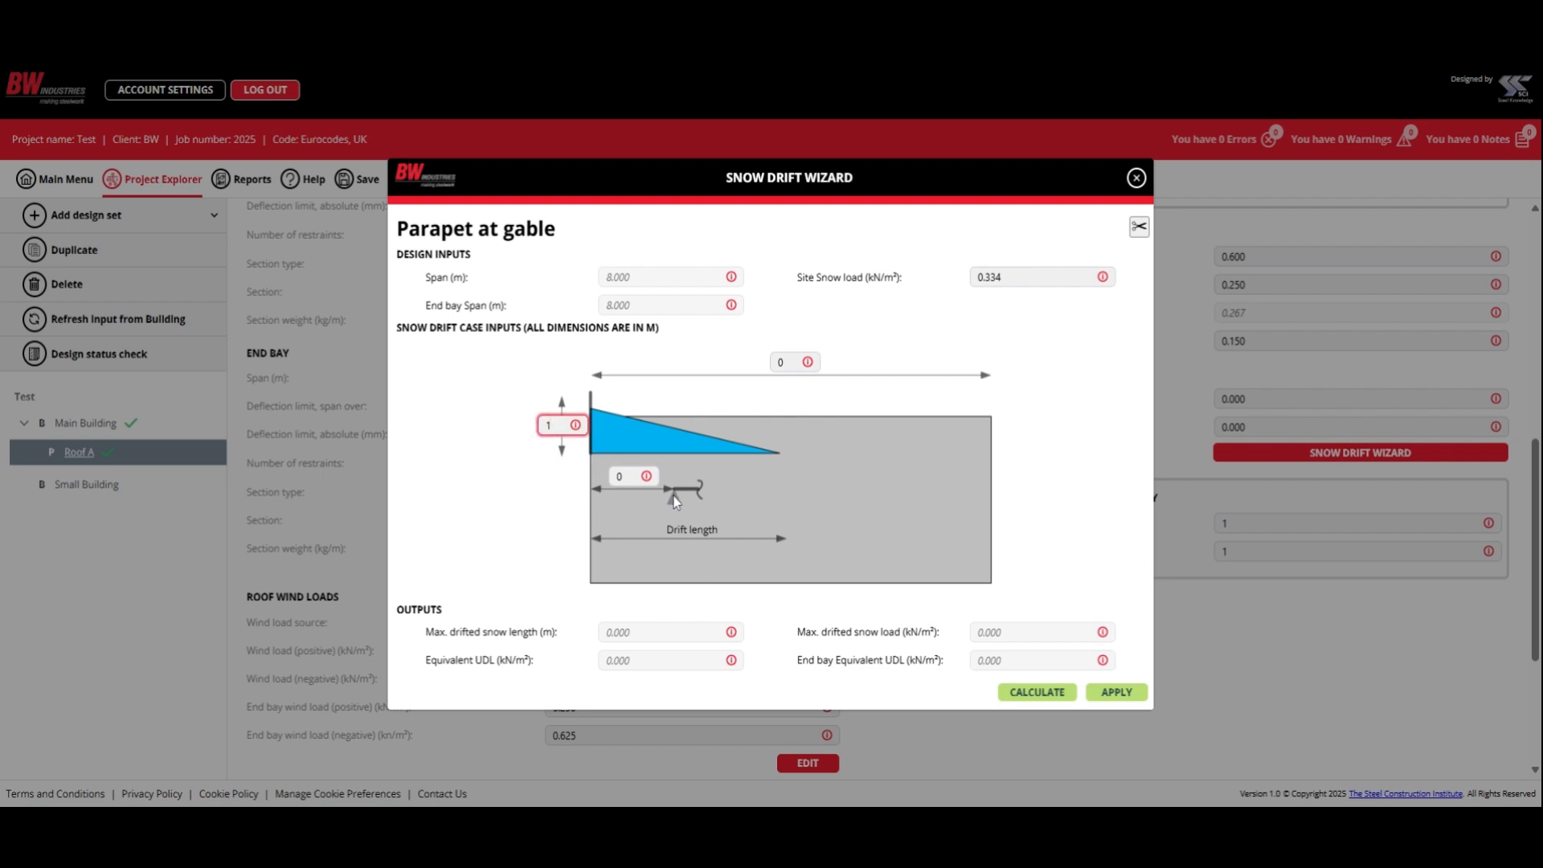
left_click_drag(788, 362, 759, 364)
type("10")
left_click(1047, 694)
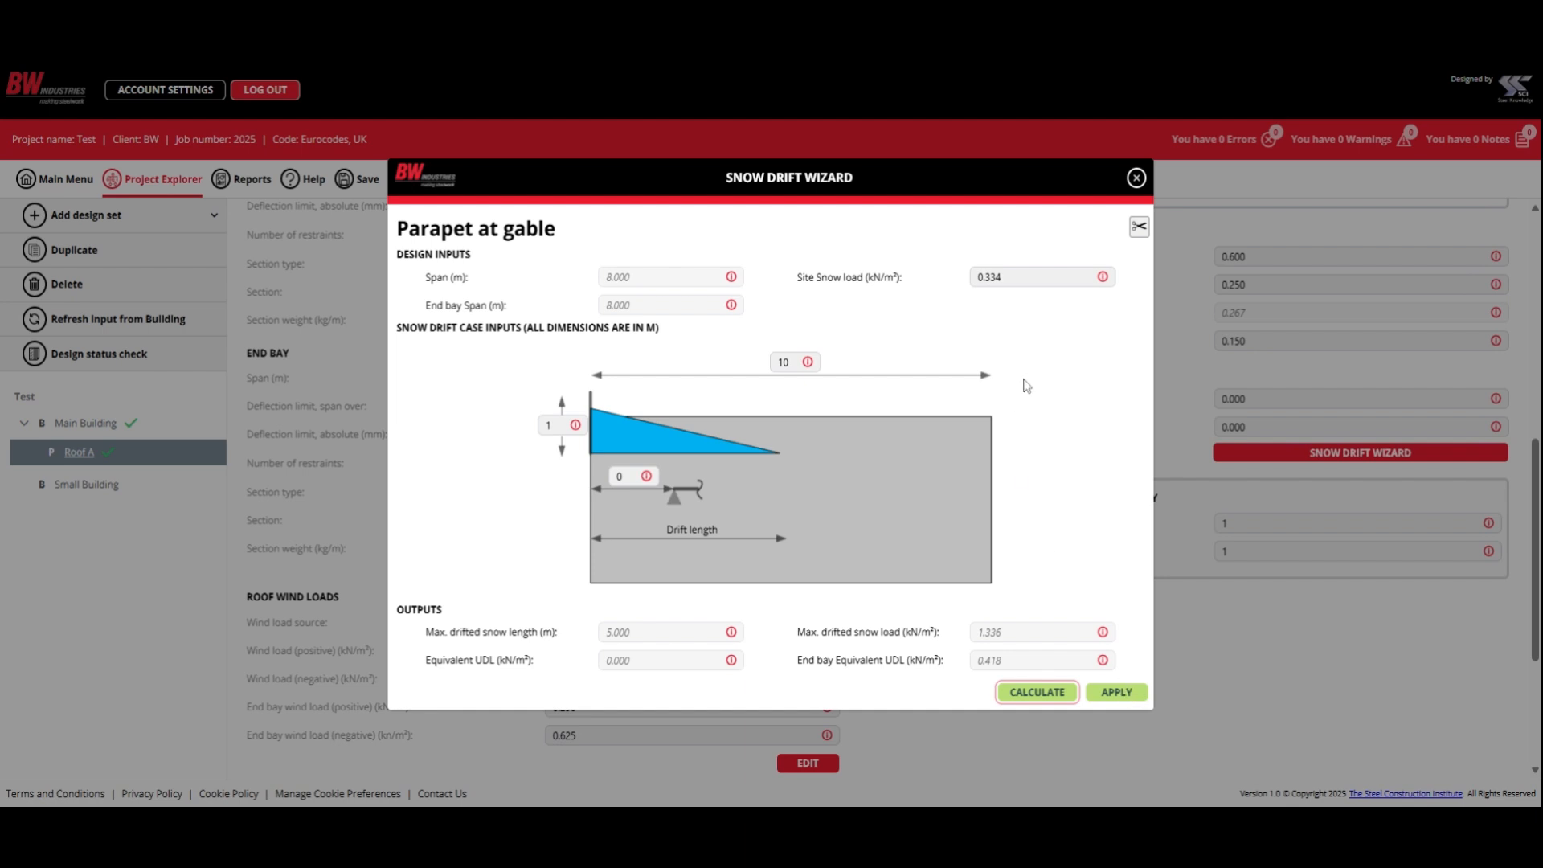
left_click(1130, 696)
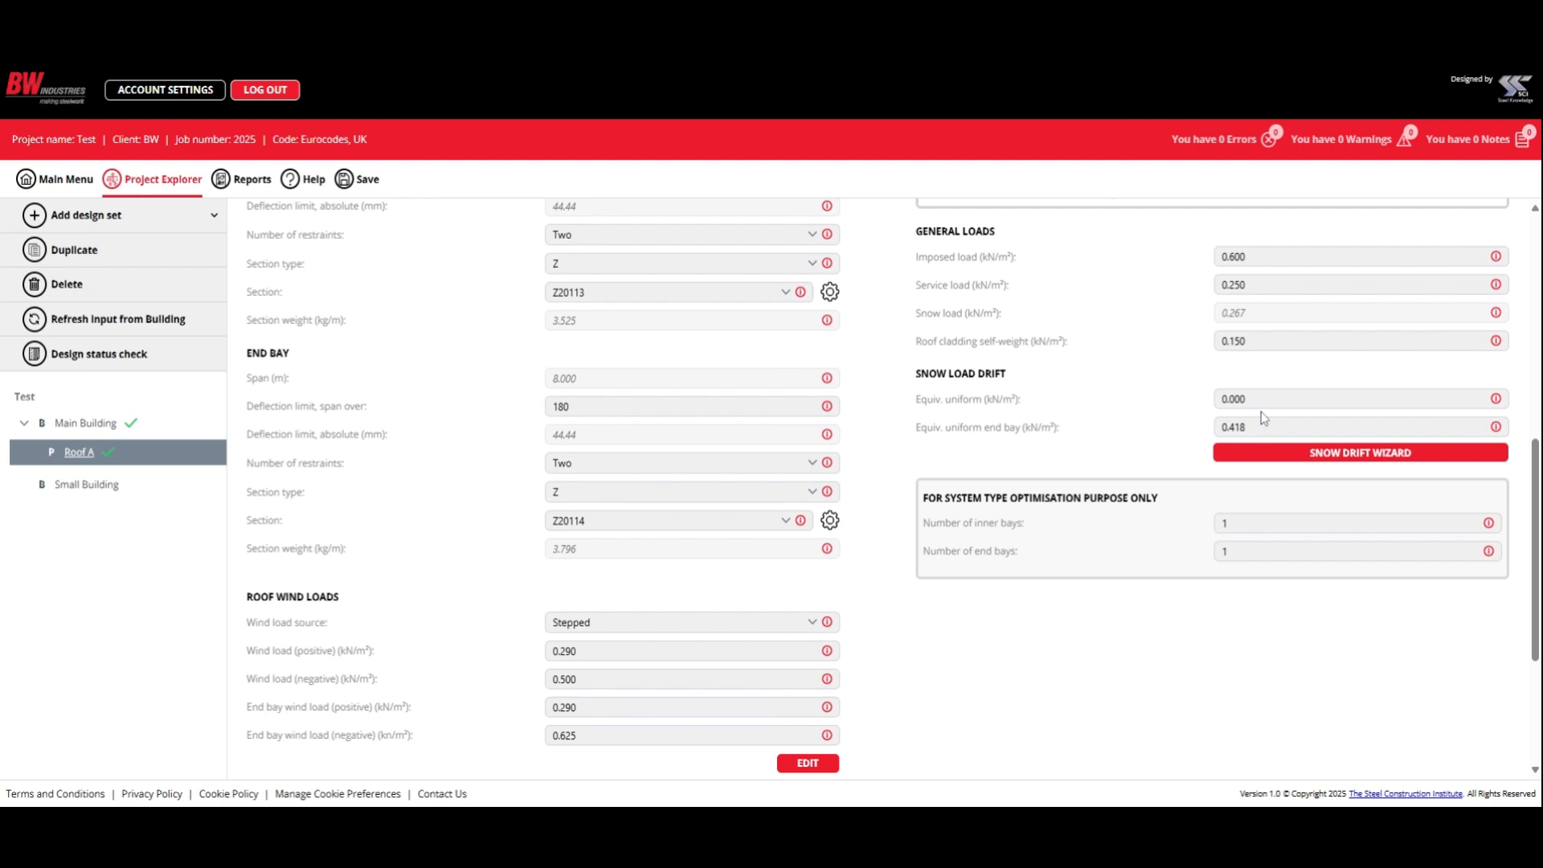
Calculate the Wind 0 Eaves purlin with the stepped wind and snow drift loads.
scroll(946, 676, "up", 4)
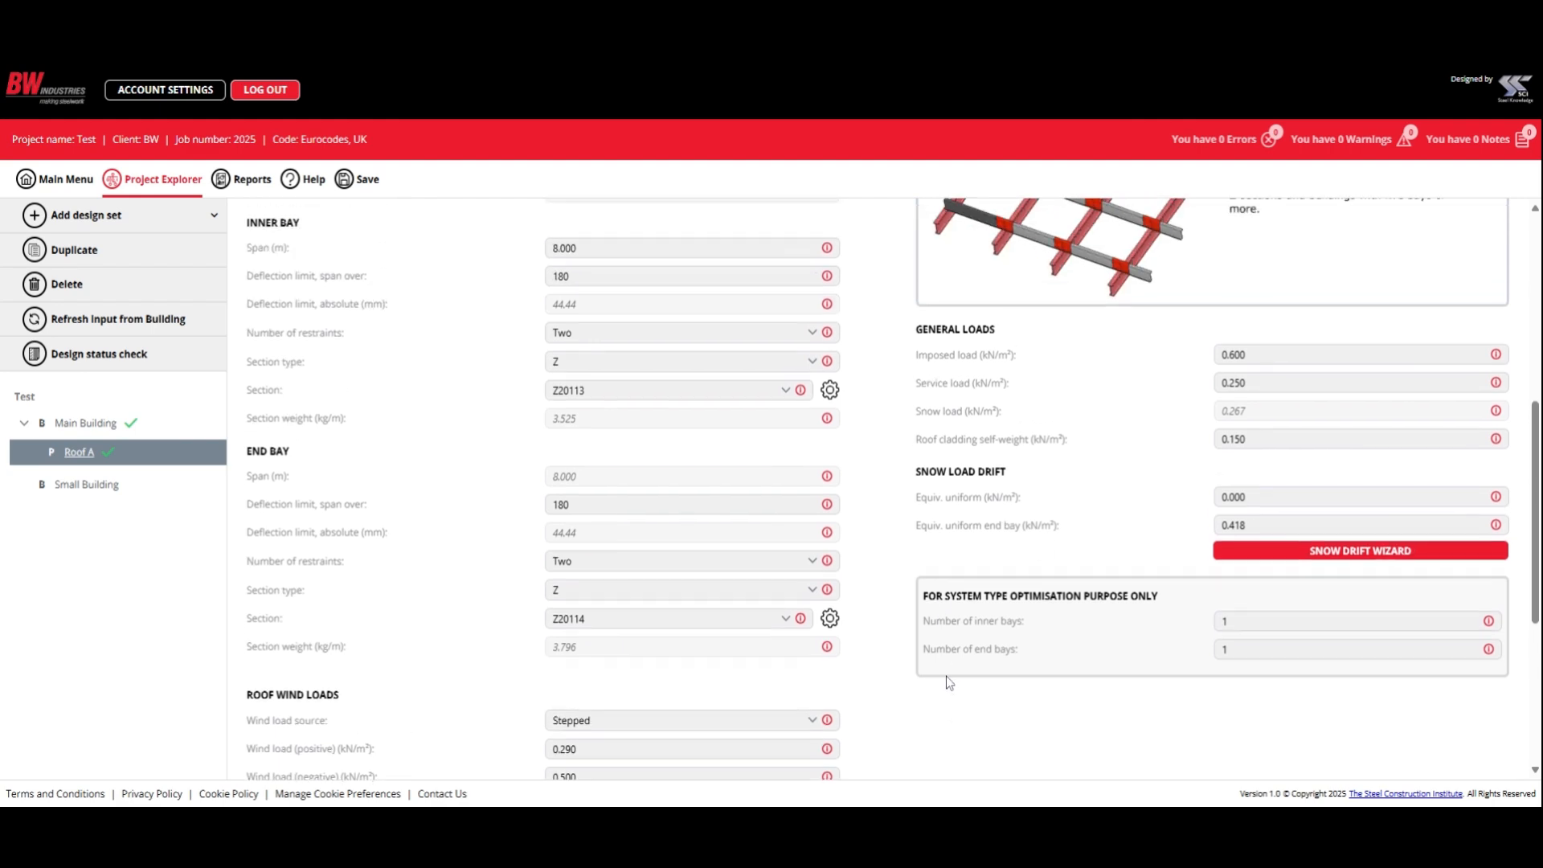
scroll(946, 668, "down", 7)
scroll(947, 661, "down", 1)
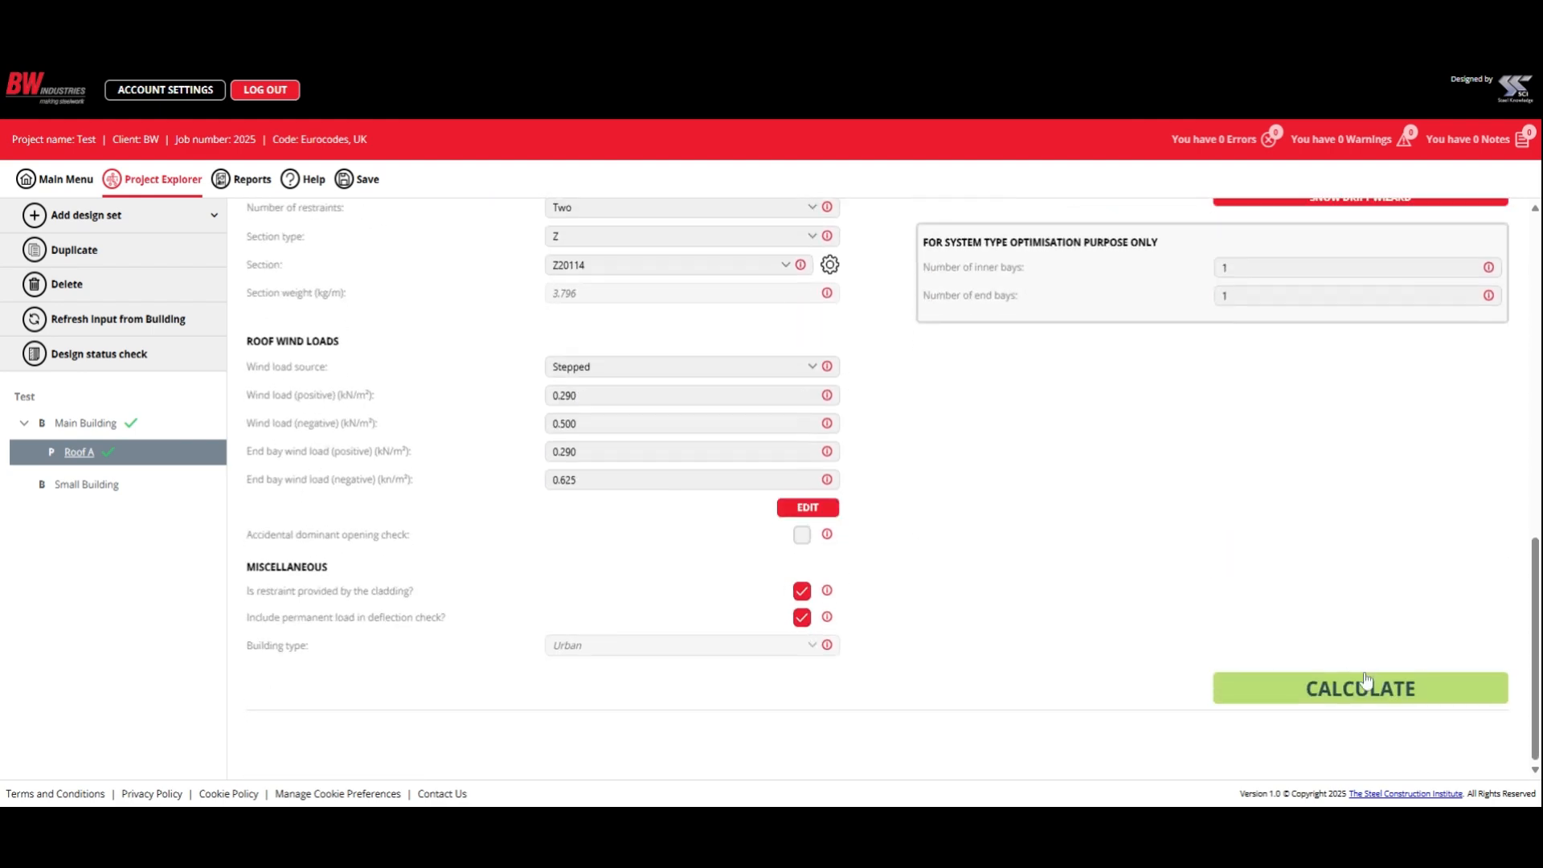
left_click(1355, 691)
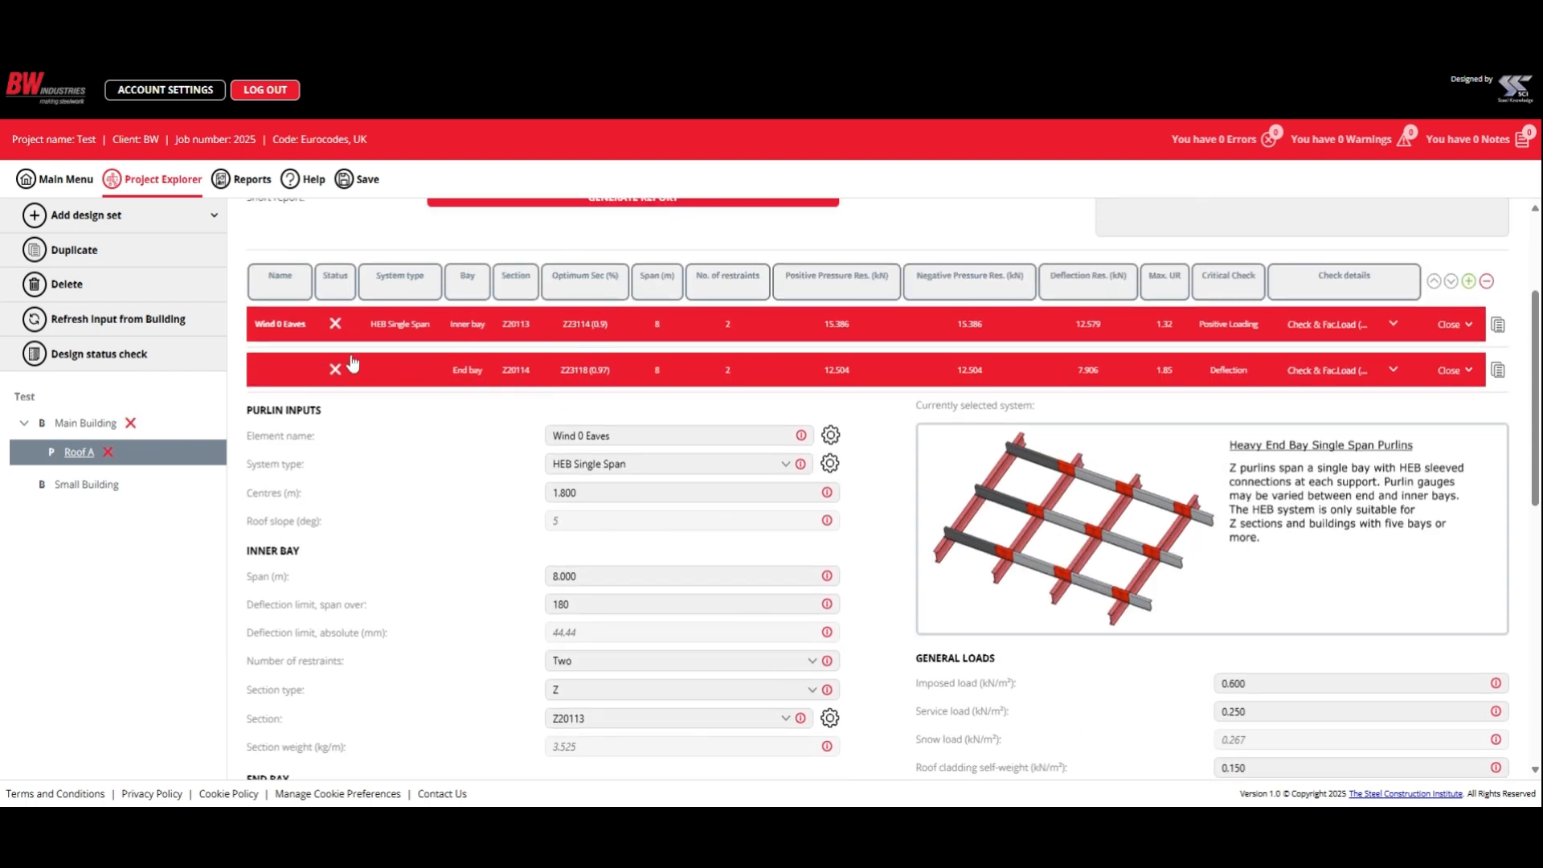
Optimise the inner bay section to Z23114 and the end bay section to Z23118, and recalculate the purlin.
scroll(514, 369, "down", 5)
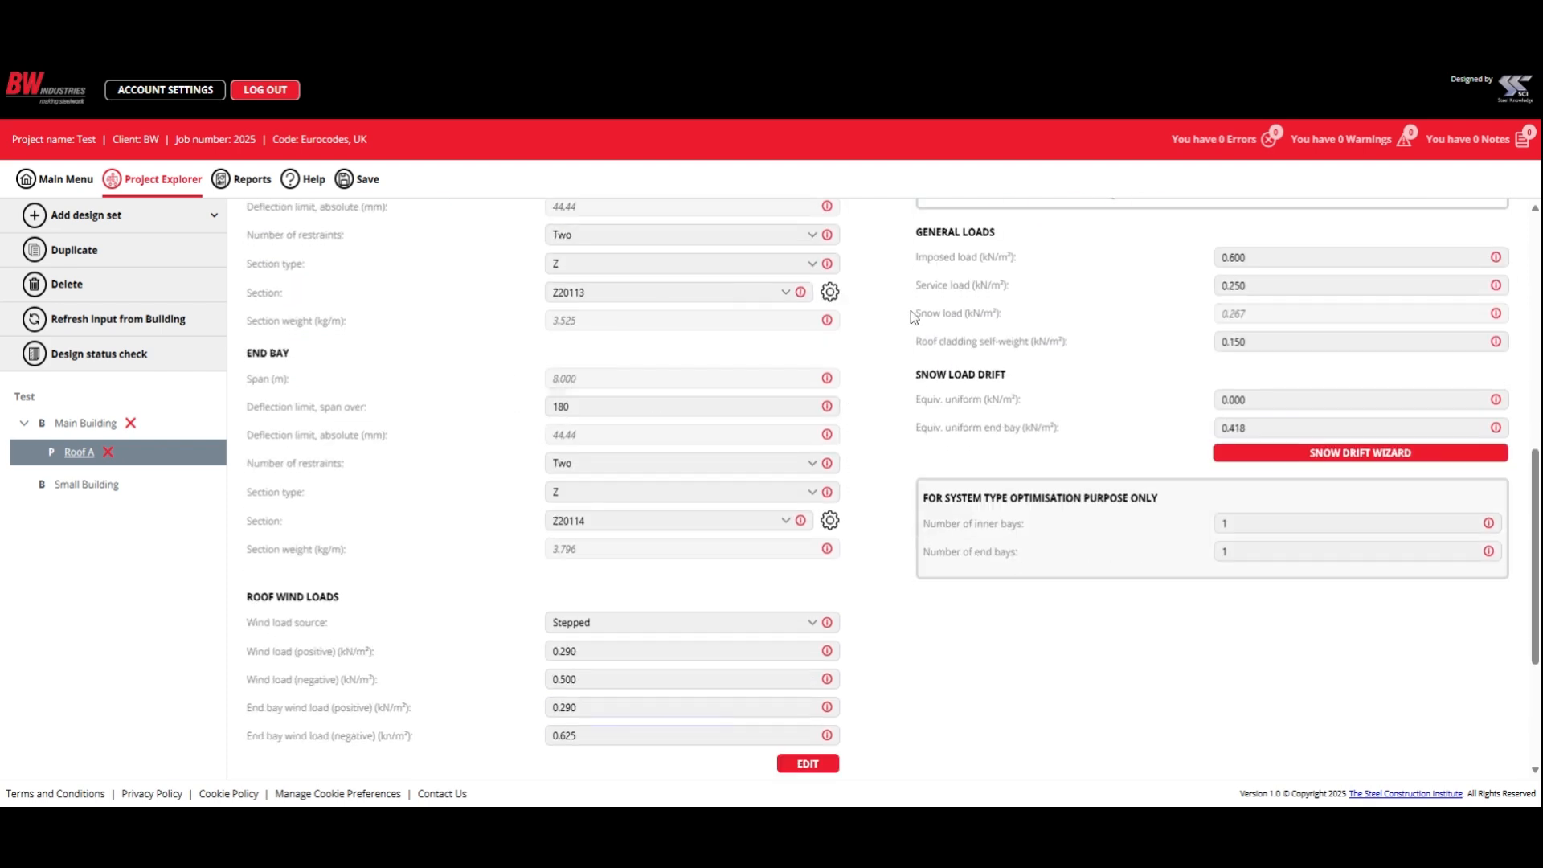
left_click(830, 292)
left_click(830, 520)
scroll(1016, 691, "down", 4)
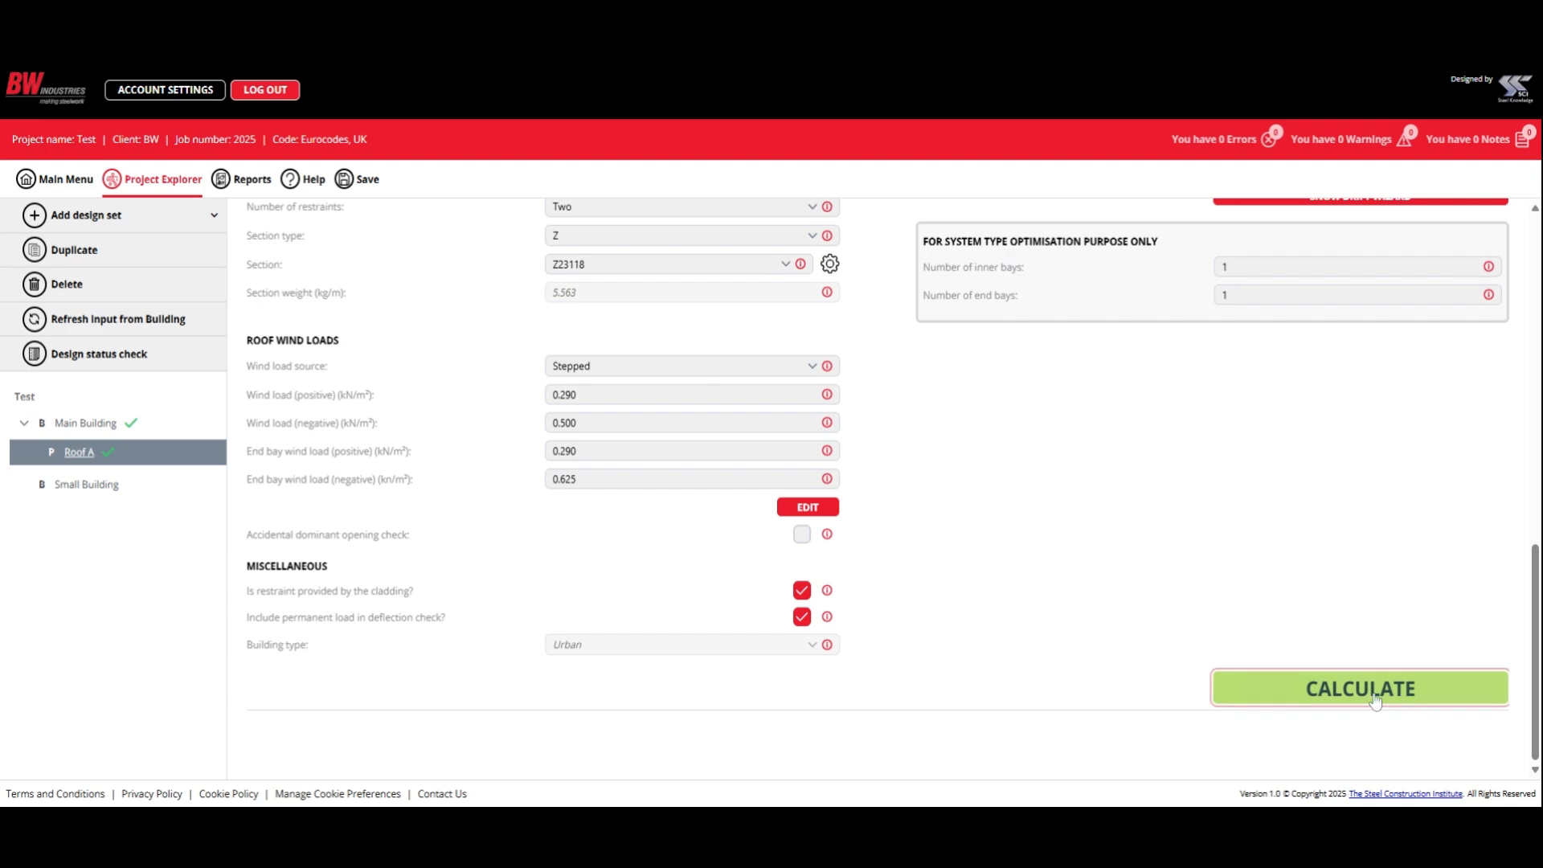
Review the calculated purlin results and the inner bay's check details with factored loads and utilisation factors.
scroll(1390, 699, "up", 5)
scroll(1238, 664, "up", 4)
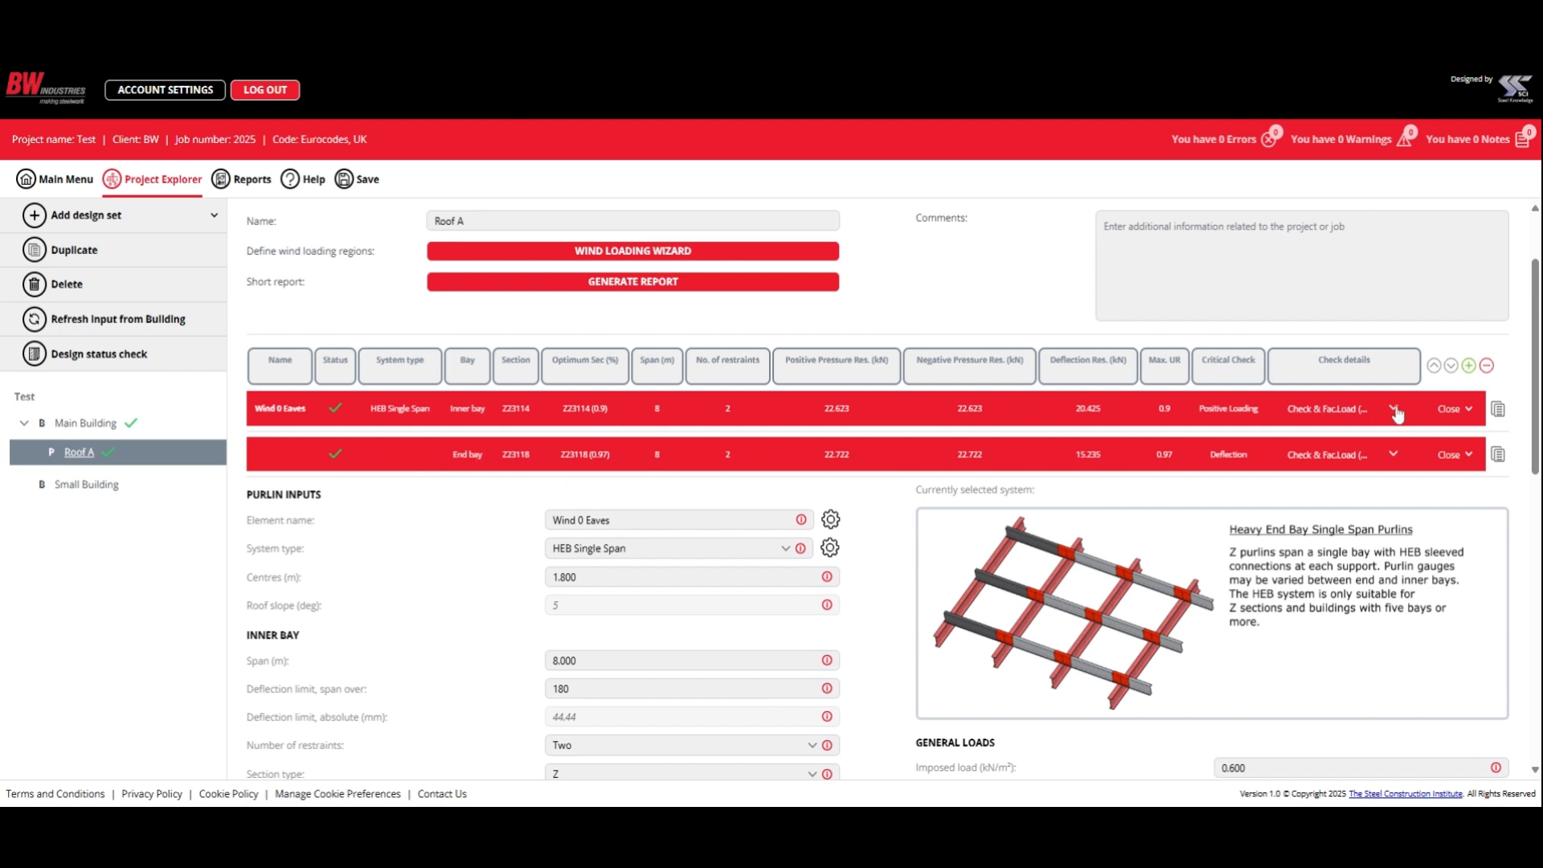
left_click(1395, 409)
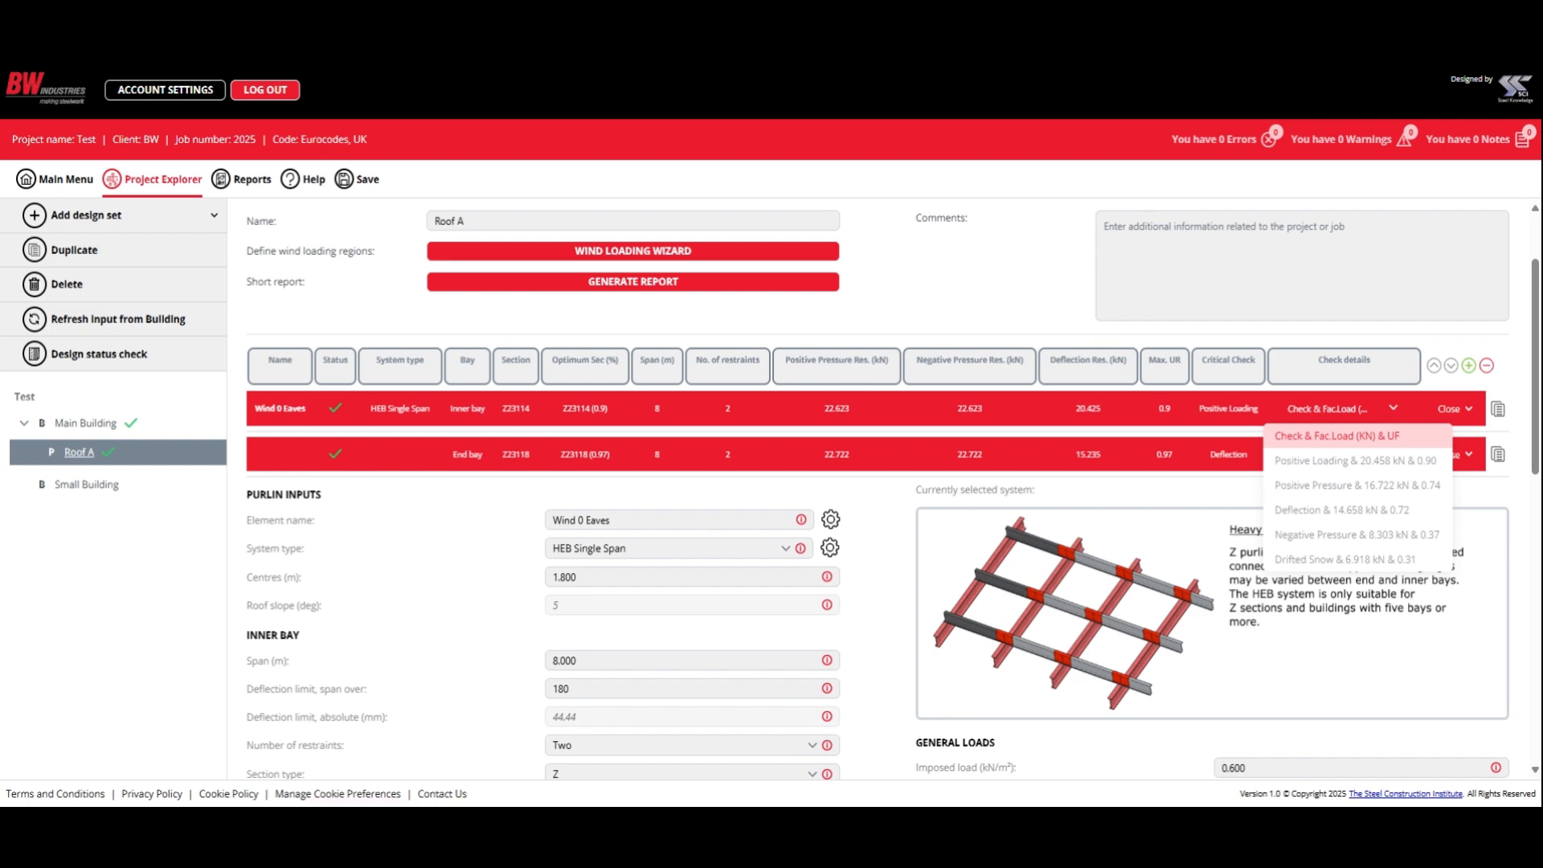
left_click(1395, 410)
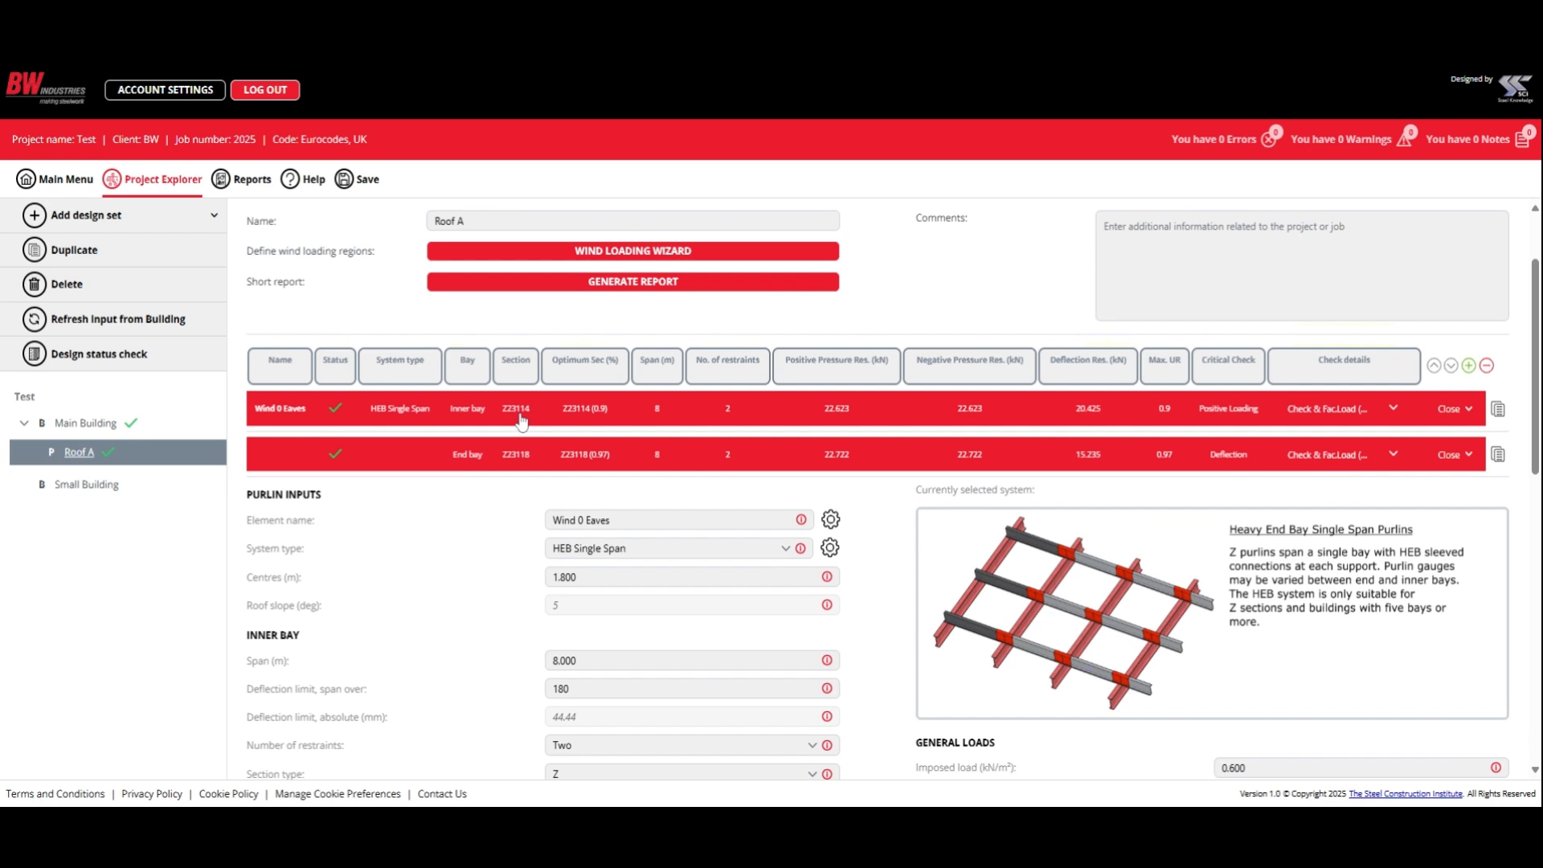
scroll(519, 419, "up", 2)
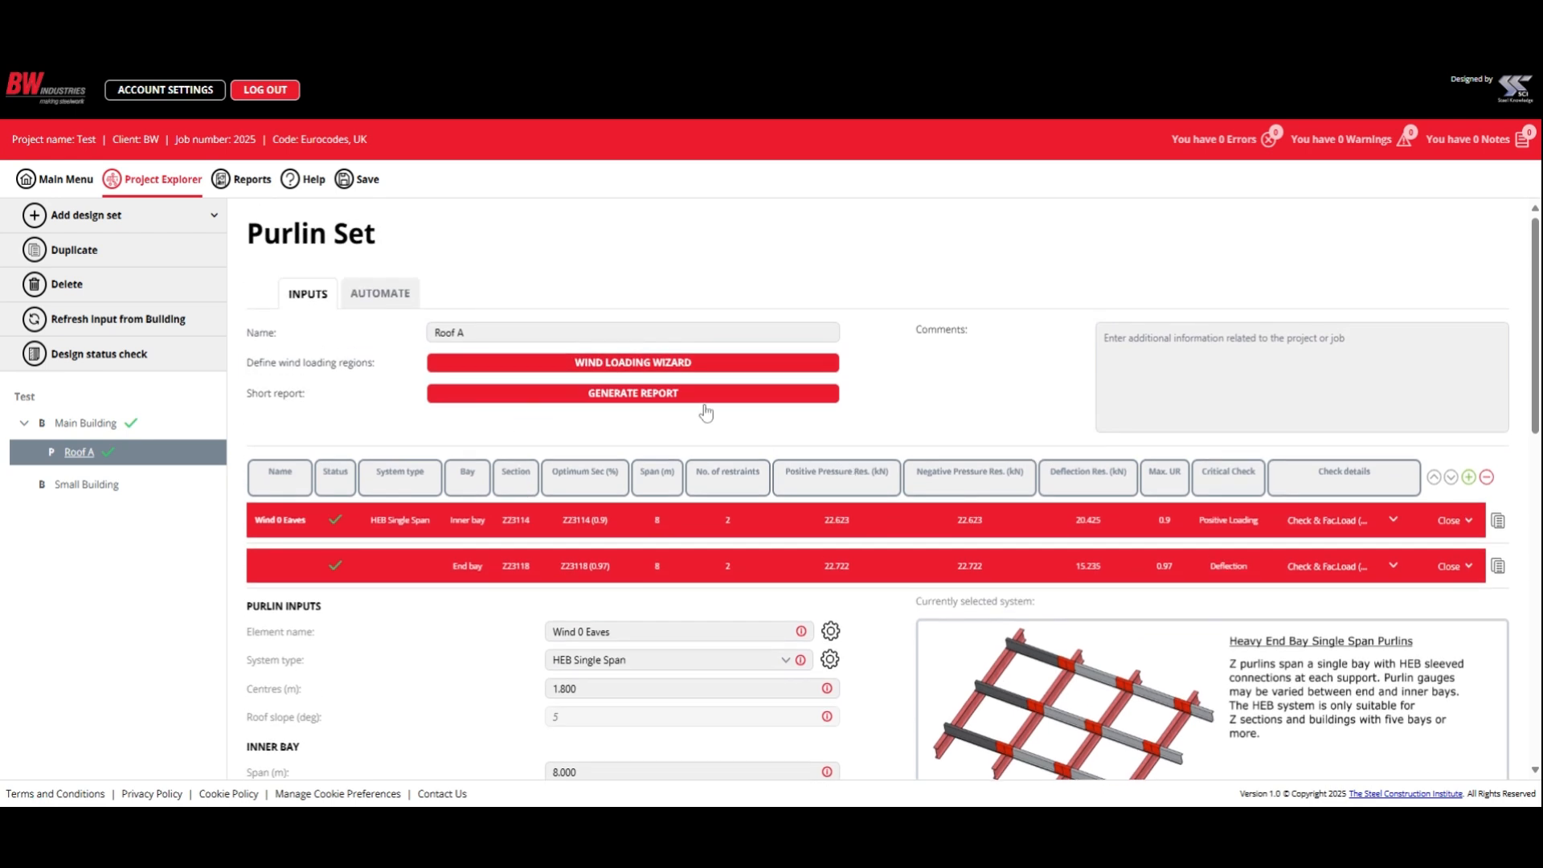
Generate the short report for the Roof A purlin set and recalculate the Wind 0 Eaves purlin.
left_click(705, 400)
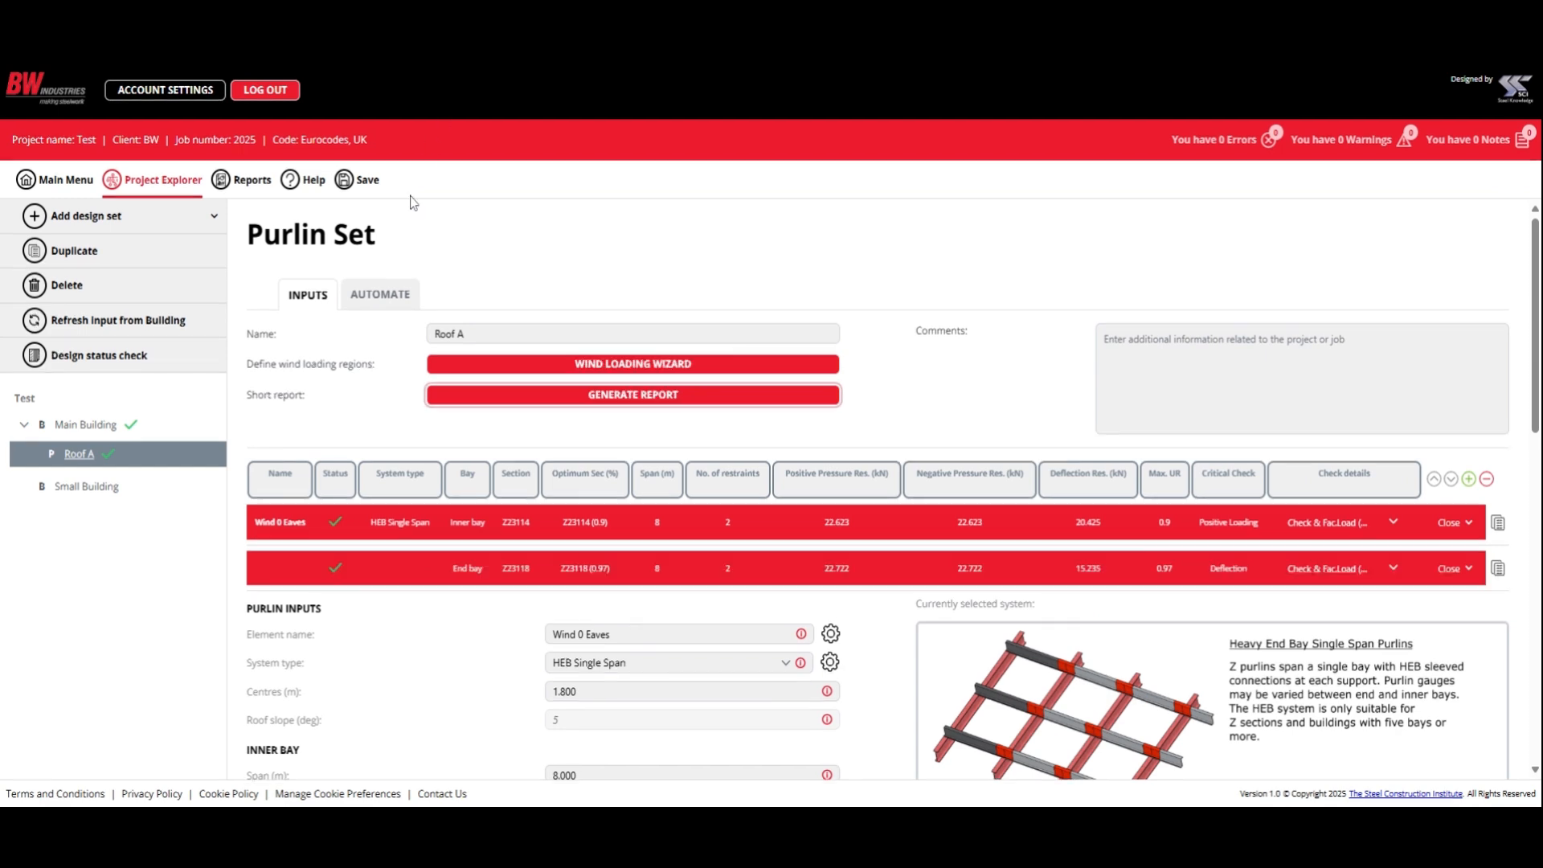
scroll(418, 351, "down", 4)
scroll(419, 351, "down", 6)
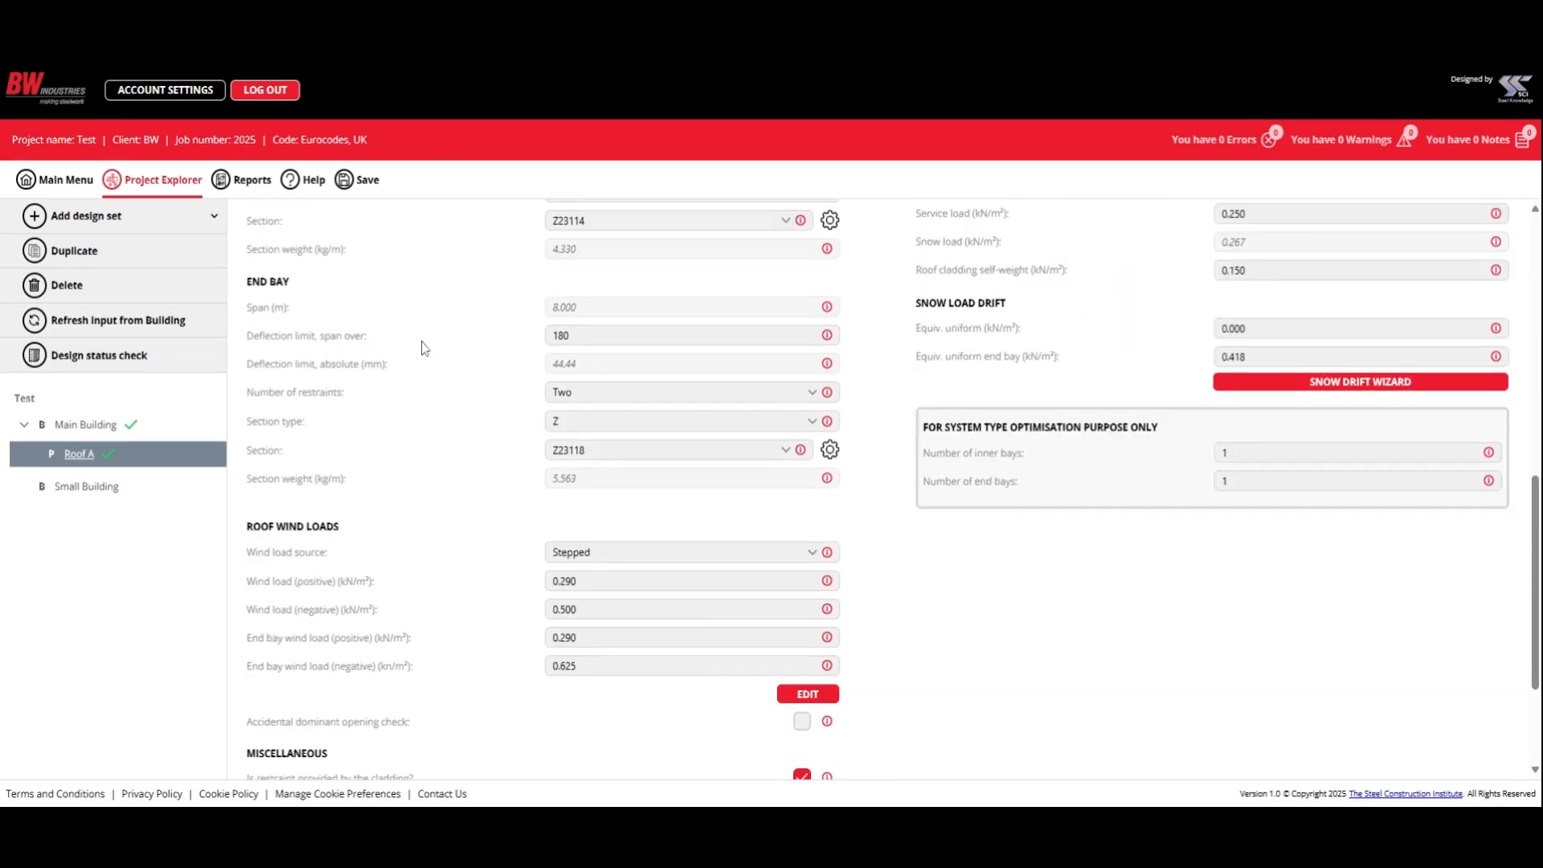
left_click(1320, 687)
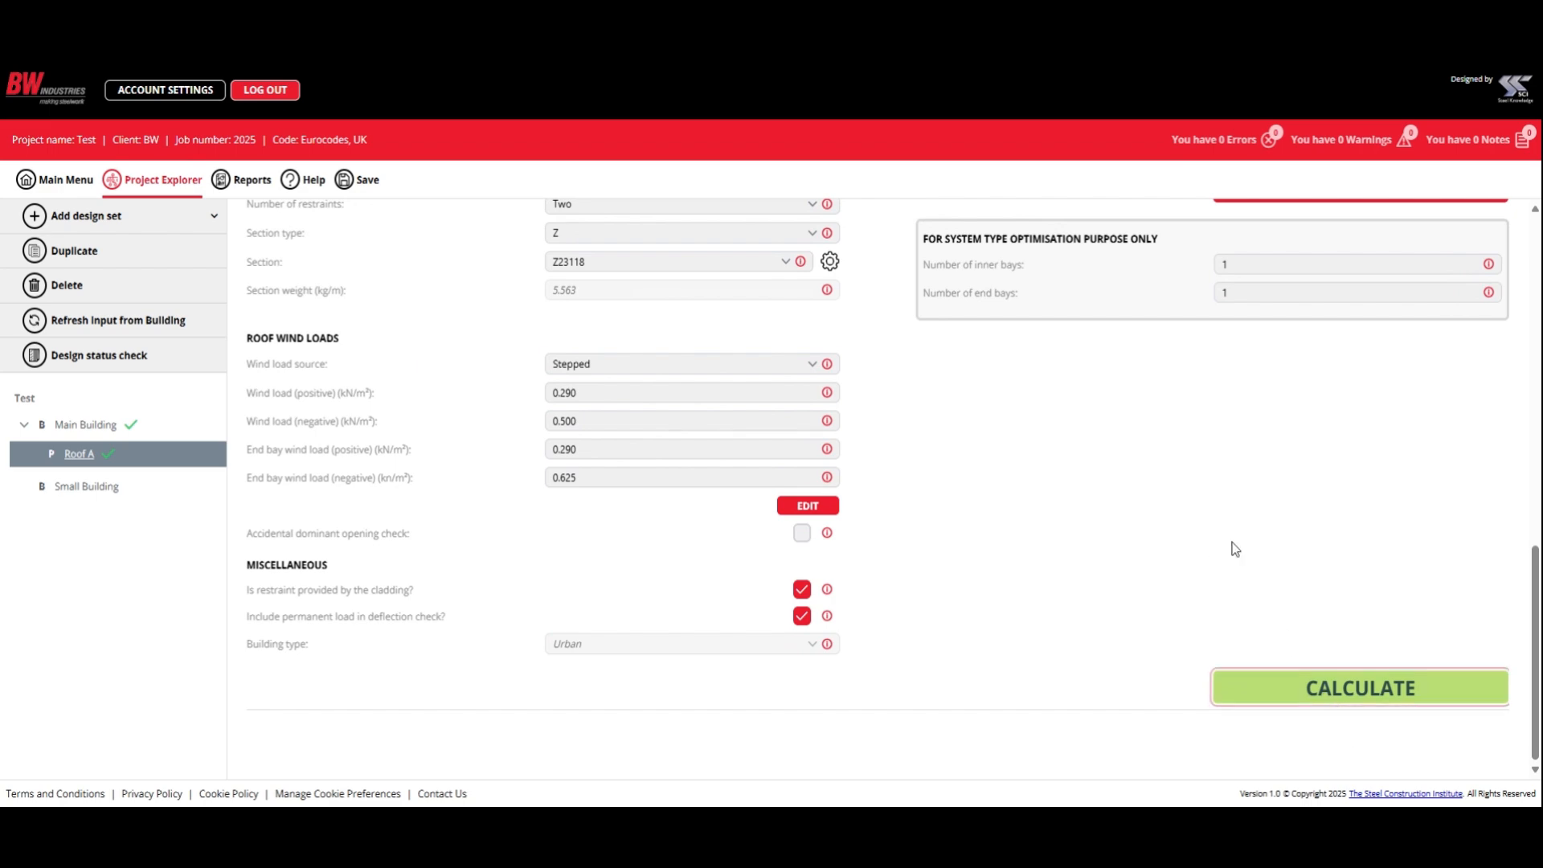
Collapse the Wind 0 Eaves inputs, then extend the Roof A set with a new default purlin and a duplicate of Wind 0 Eaves.
left_click(1461, 494)
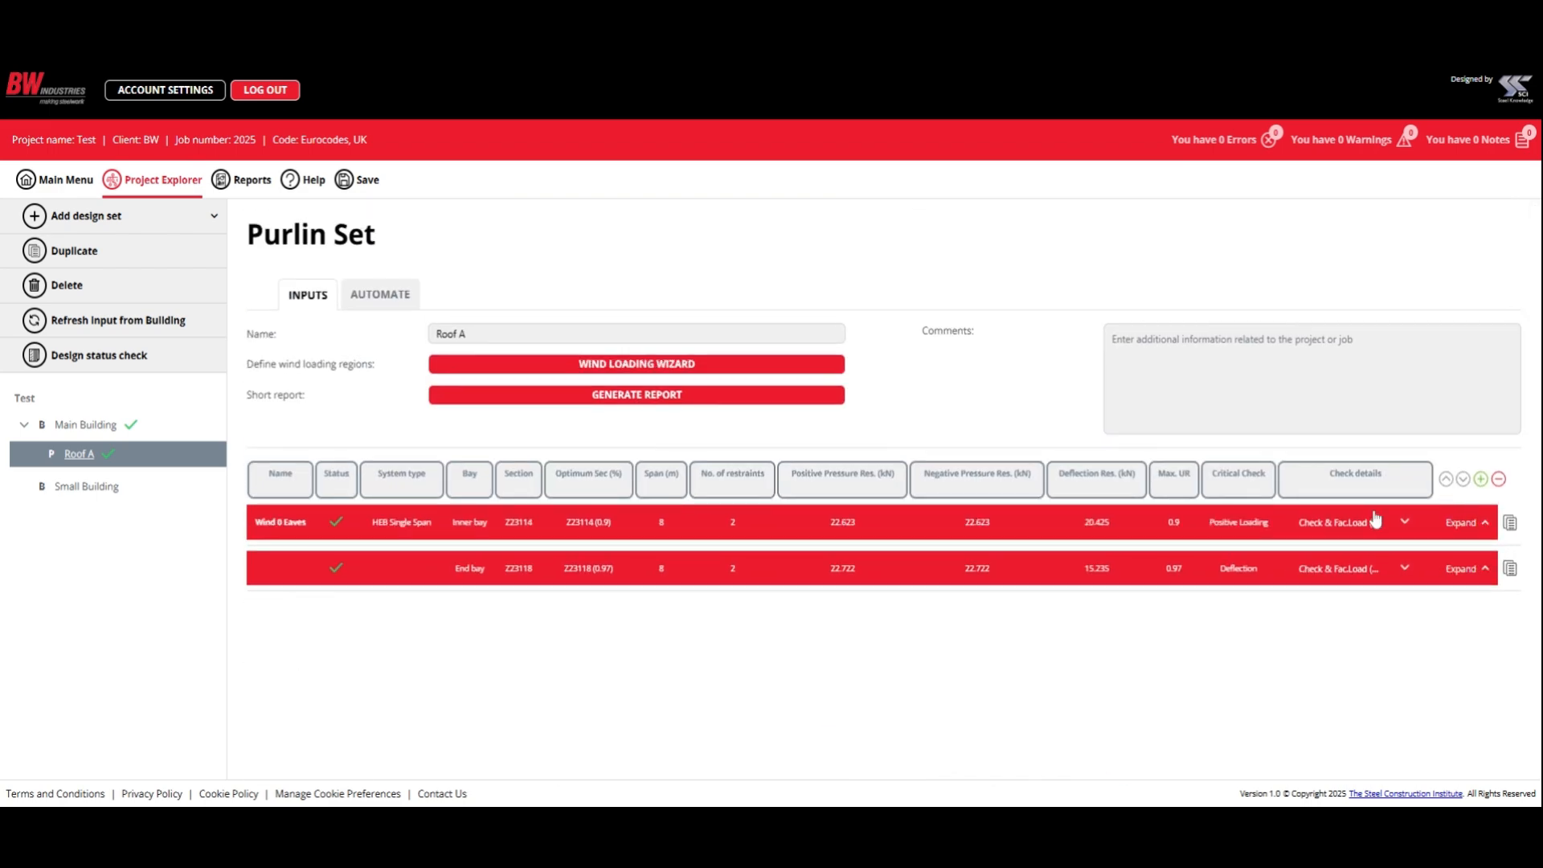
left_click(1481, 480)
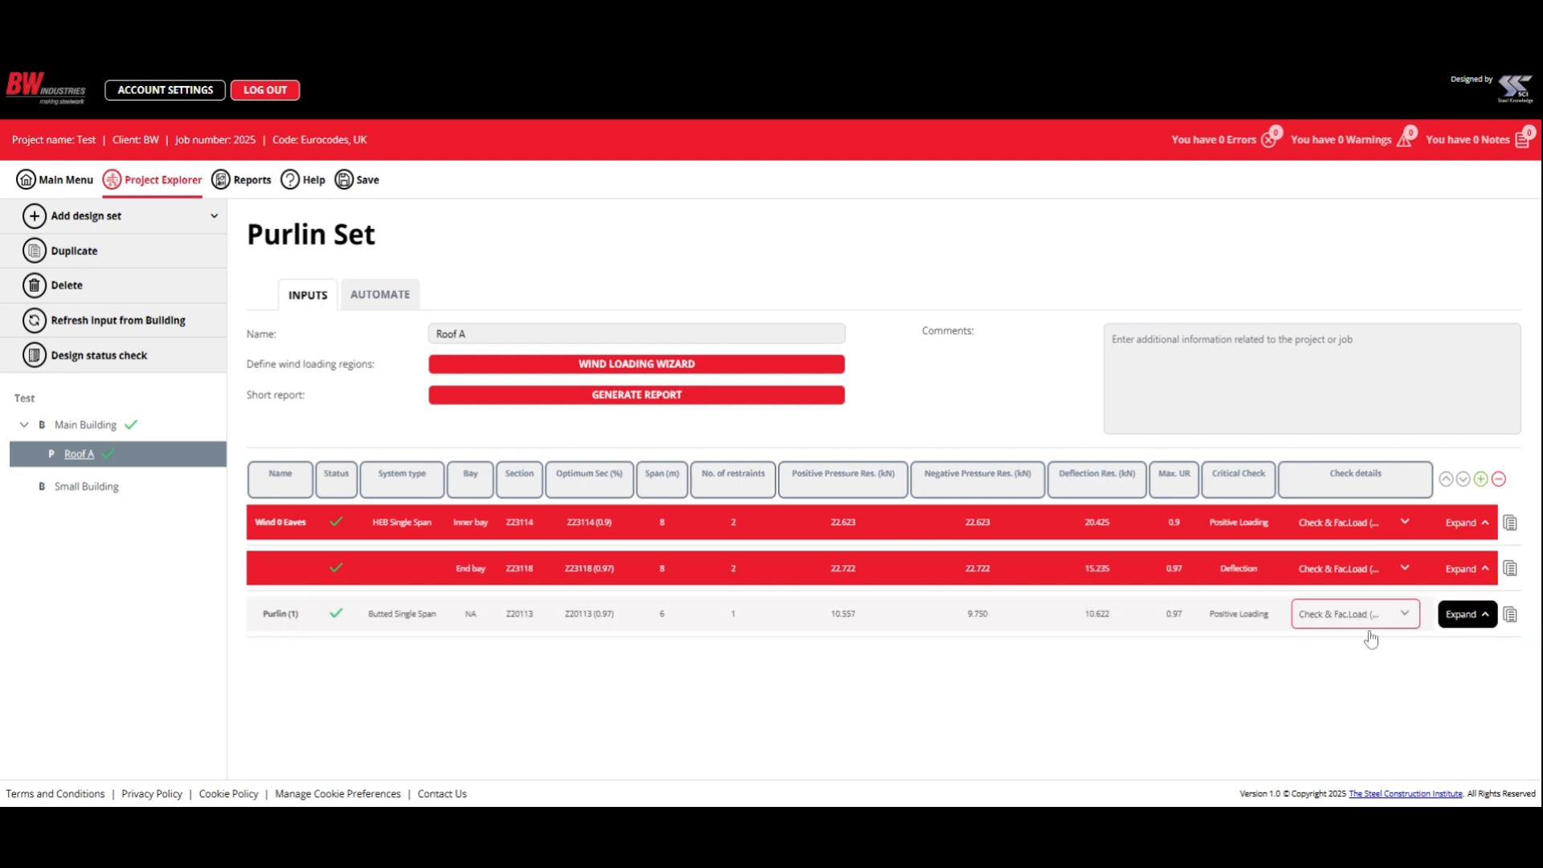
left_click(1511, 524)
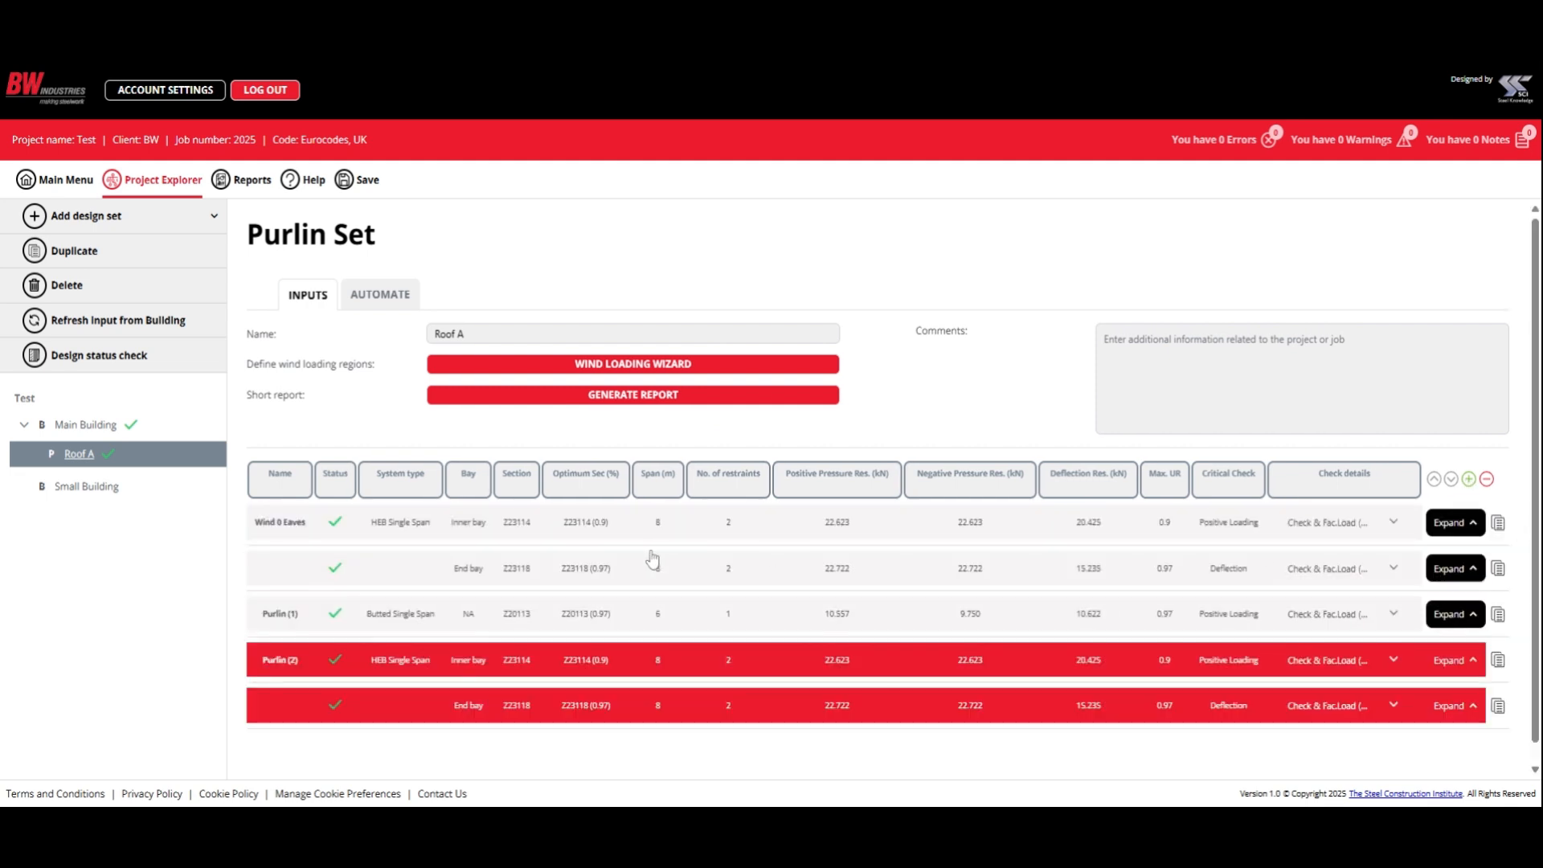